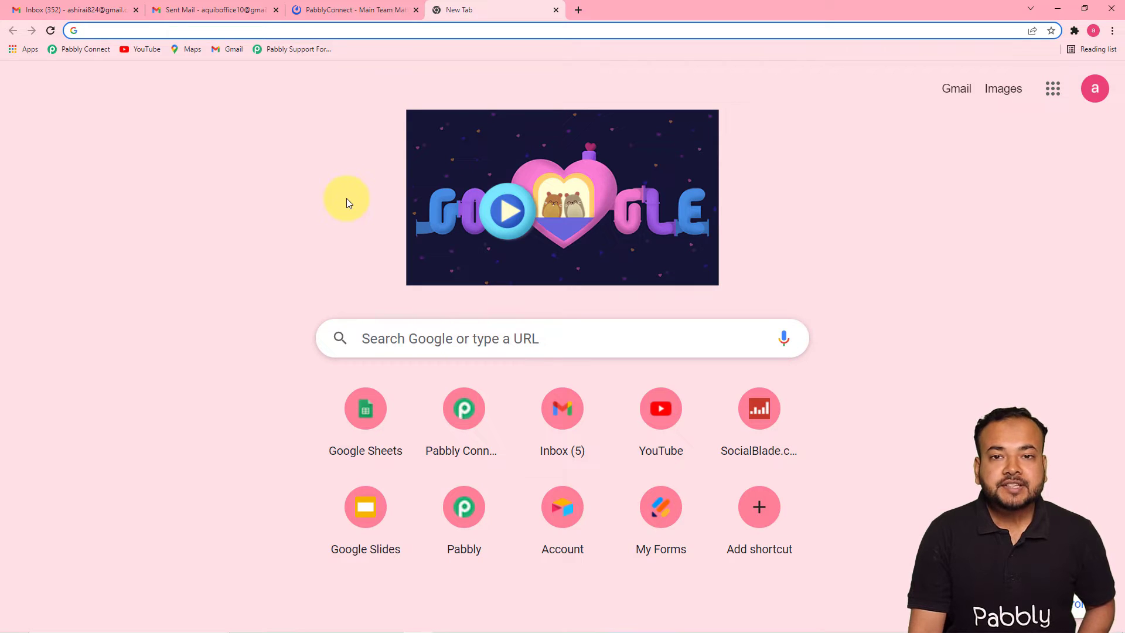
Step: Load the Pabbly Connect dashboard from the bookmarks bar in the new tab
{"action": "left_click", "coordinate": [76, 50]}
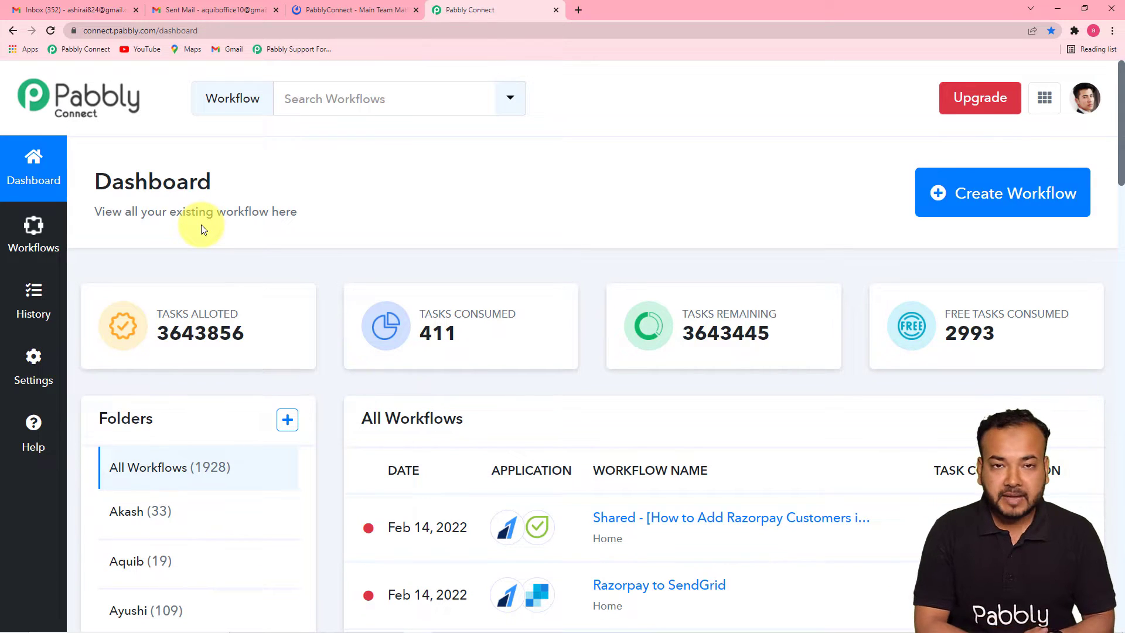
Step: Create a workflow named 'Send Emails from Gmail Inbox as a Message in Mattermost'
{"action": "mouse_move", "coordinate": [474, 305]}
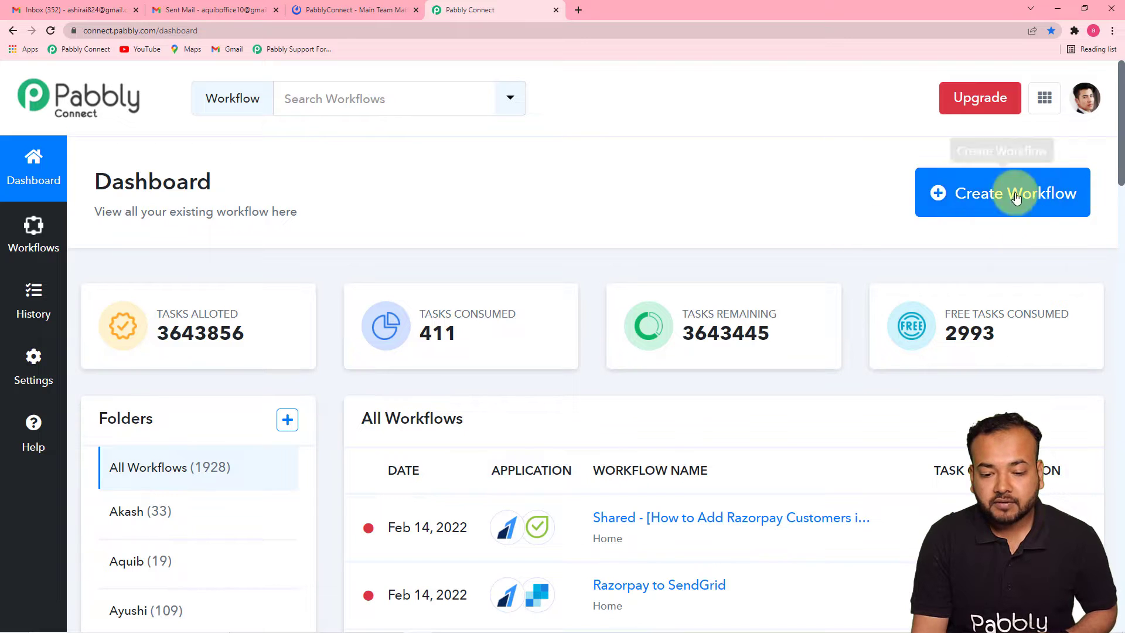
{"action": "left_click", "coordinate": [990, 203]}
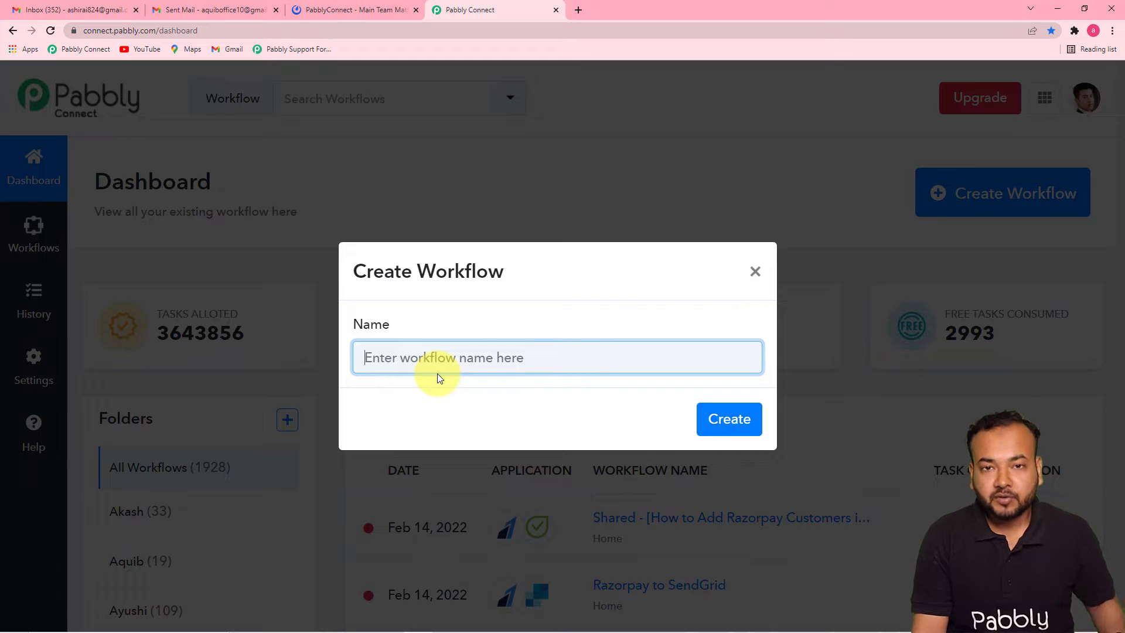
{"action": "type", "text": "Send Emails from Gmail Inbox as a Message in Mattermost"}
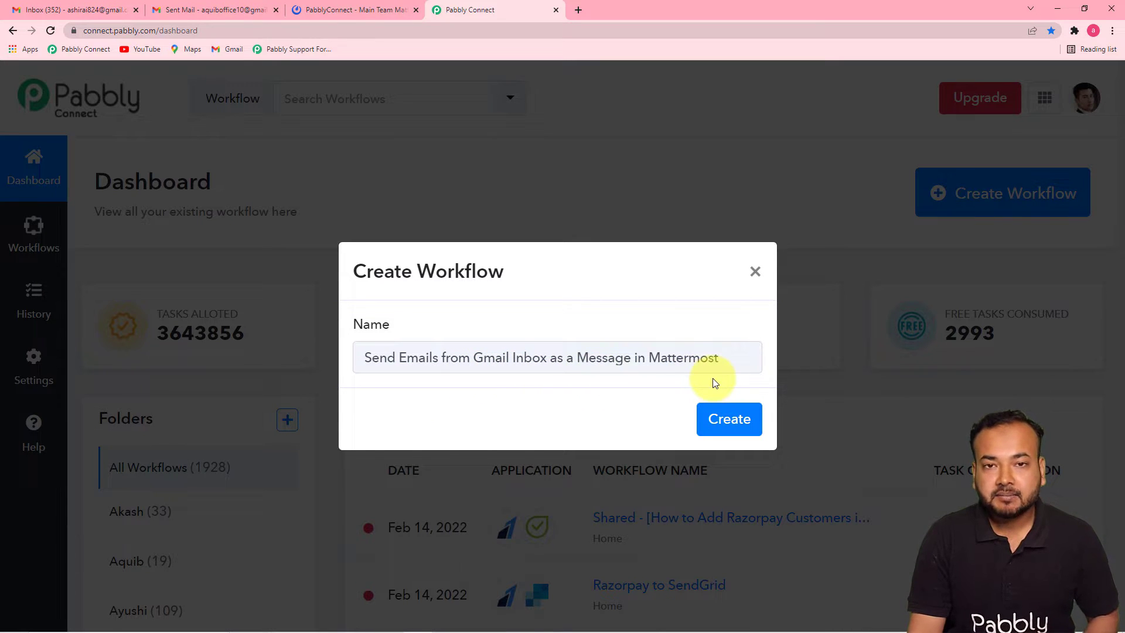
{"action": "left_click", "coordinate": [713, 430]}
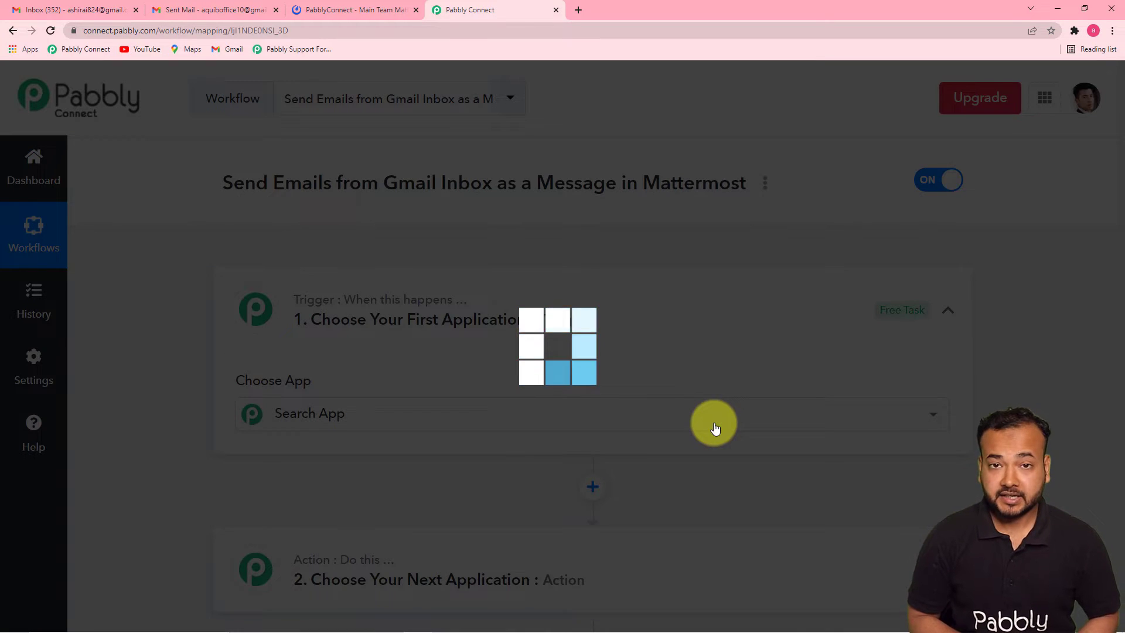
Step: Expand the Trigger card and focus its Choose App search box to browse trigger apps
{"action": "left_click", "coordinate": [715, 428]}
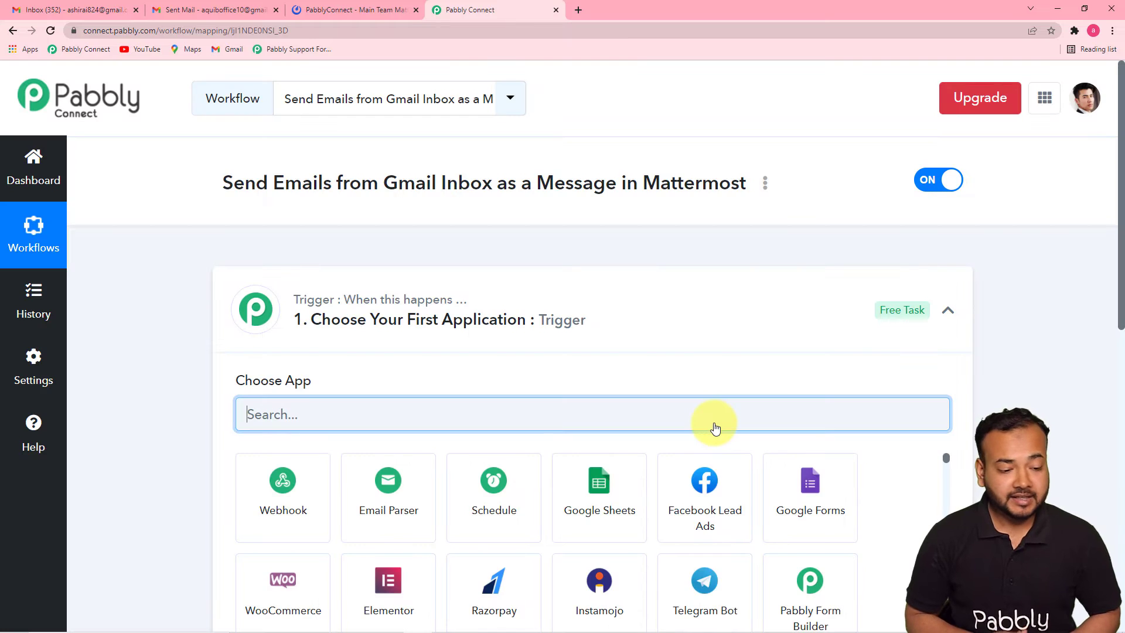
{"action": "left_click", "coordinate": [952, 315]}
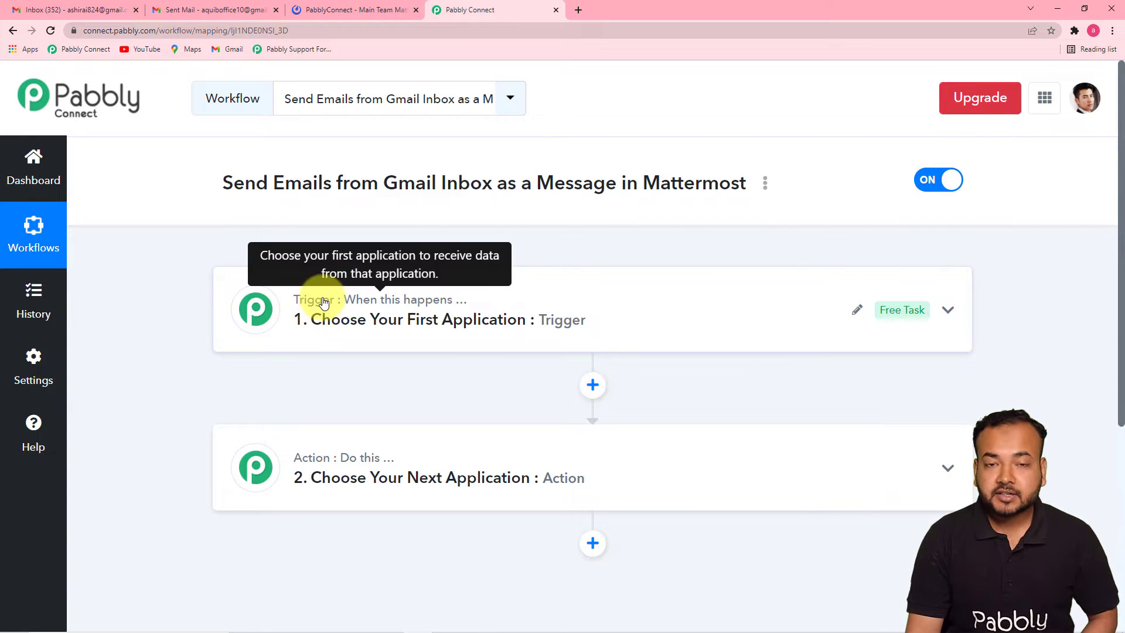
{"action": "mouse_move", "coordinate": [325, 469]}
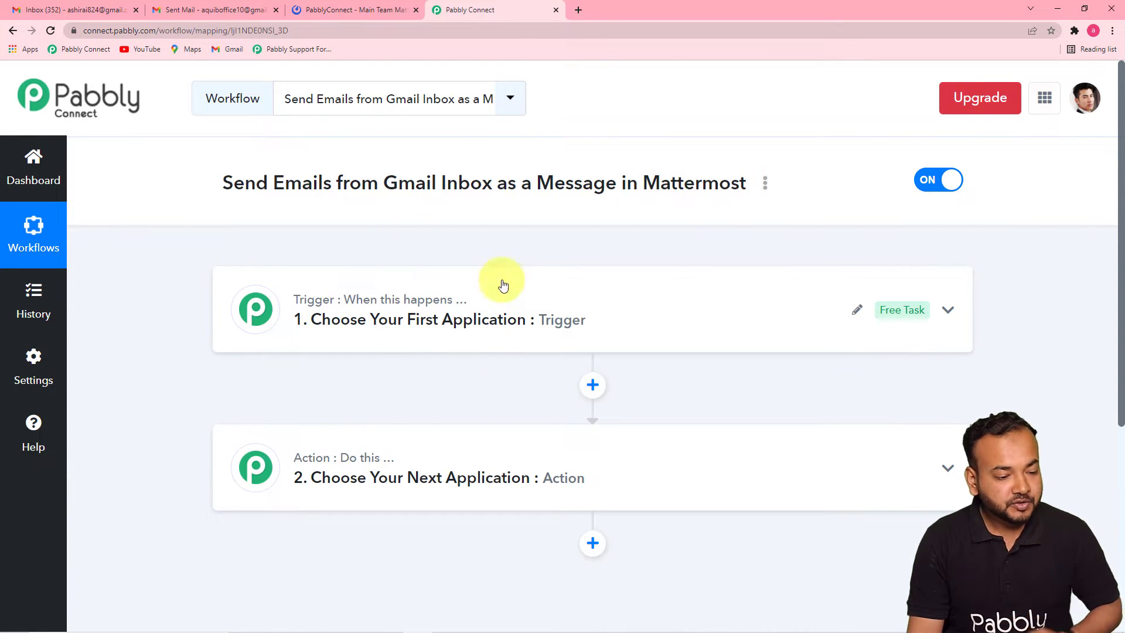
{"action": "left_click", "coordinate": [353, 338]}
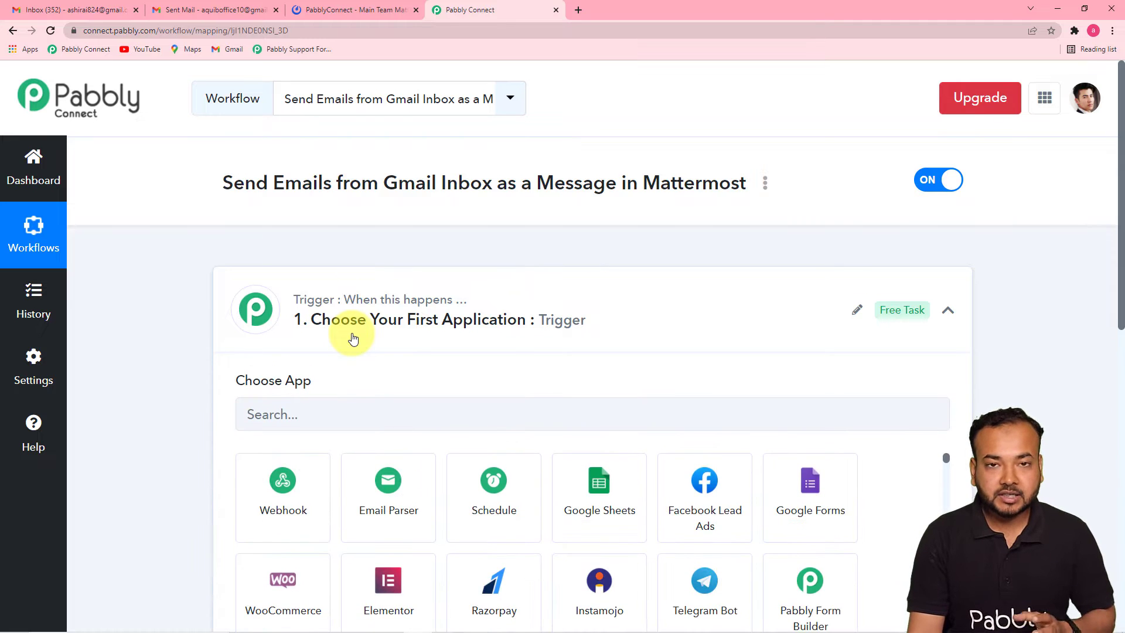
{"action": "scroll", "coordinate": [352, 334], "scroll_direction": "down", "scroll_amount": 6}
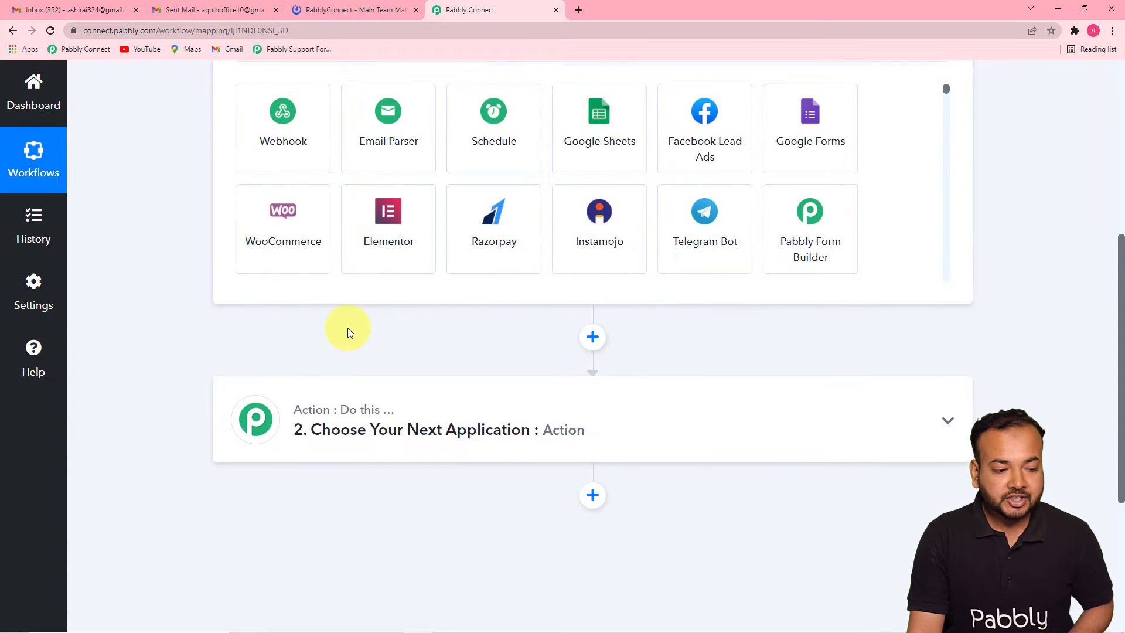
{"action": "scroll", "coordinate": [347, 332], "scroll_direction": "up", "scroll_amount": 2}
{"action": "scroll", "coordinate": [347, 328], "scroll_direction": "up", "scroll_amount": 1}
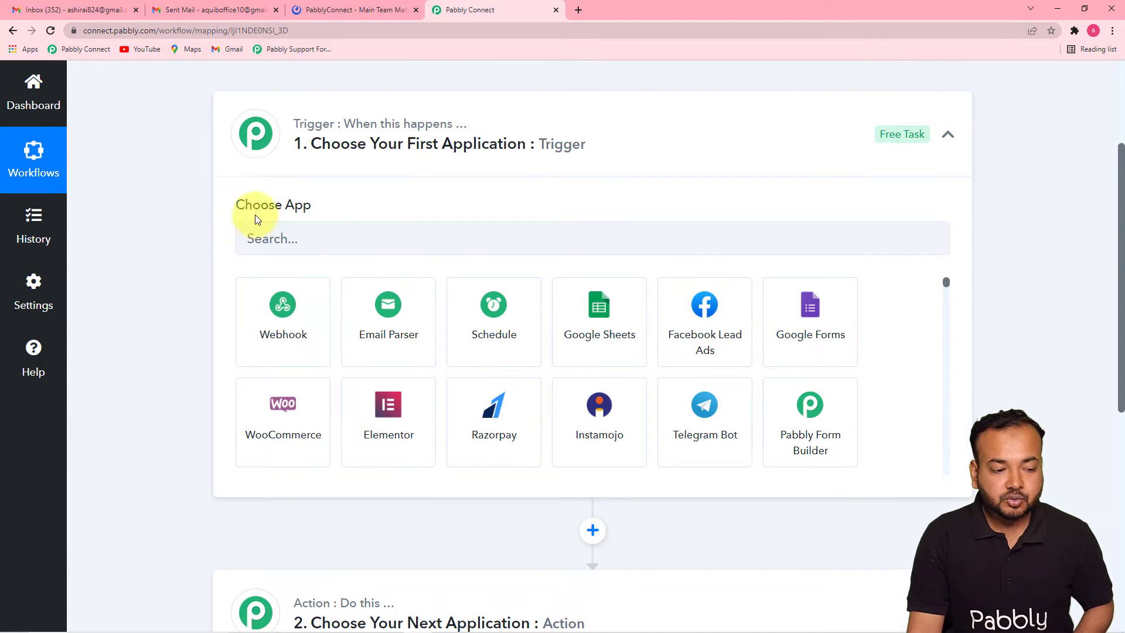
{"action": "left_click", "coordinate": [354, 241]}
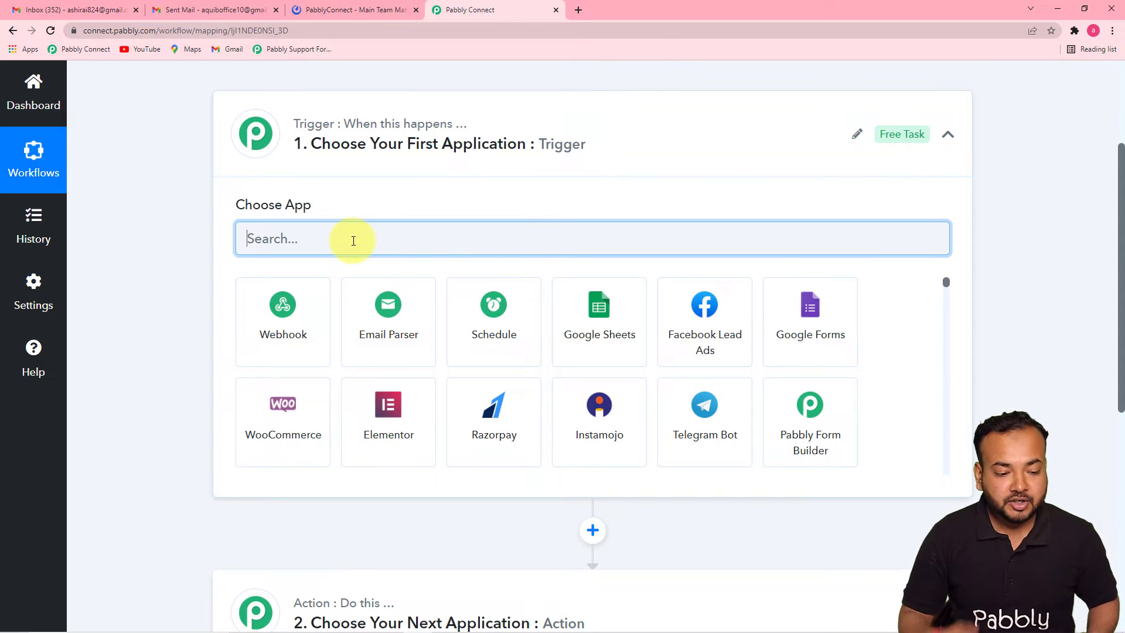
Step: Set Email Parser by Pabbly as the trigger, copy its generated address, and go to Gmail
{"action": "left_click", "coordinate": [380, 343]}
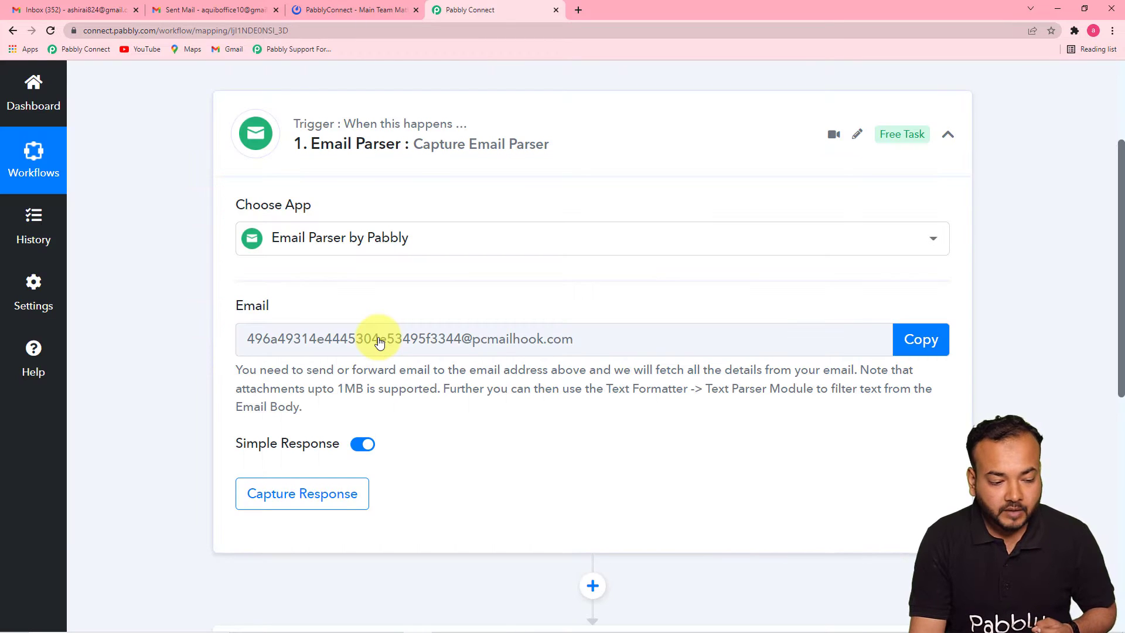
{"action": "scroll", "coordinate": [381, 339], "scroll_direction": "up", "scroll_amount": 1}
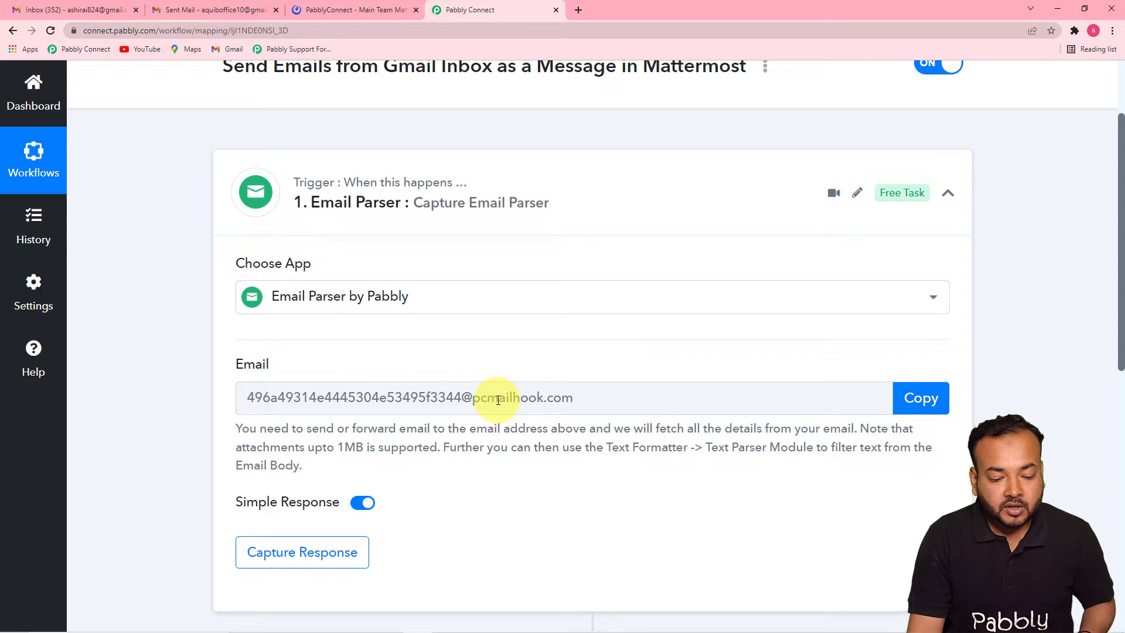
{"action": "left_click", "coordinate": [923, 399]}
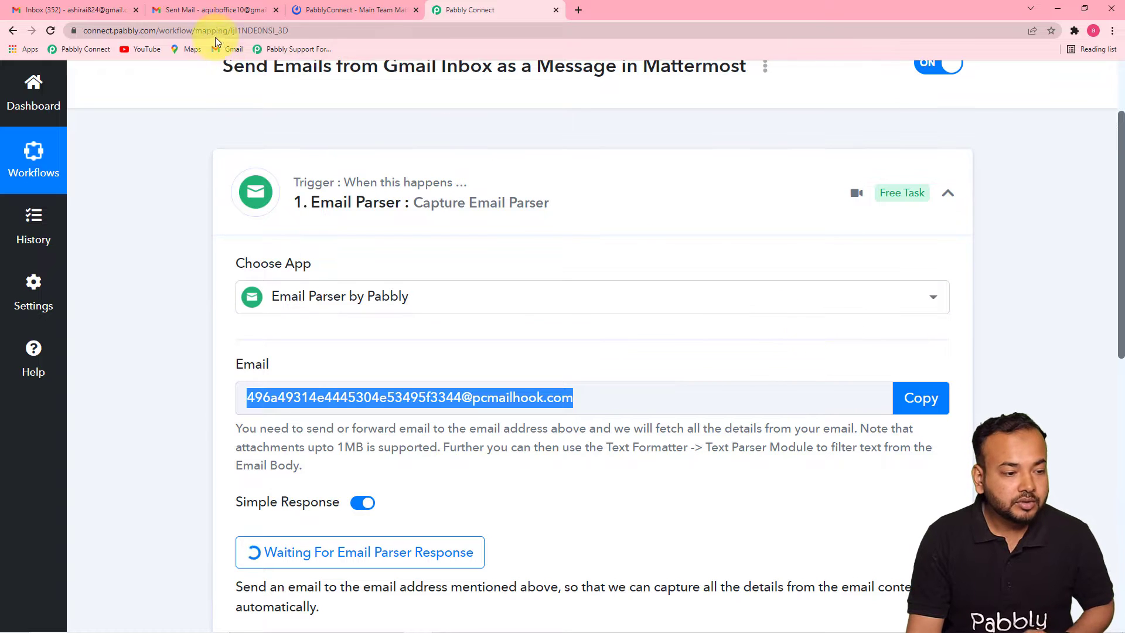
{"action": "left_click", "coordinate": [75, 10]}
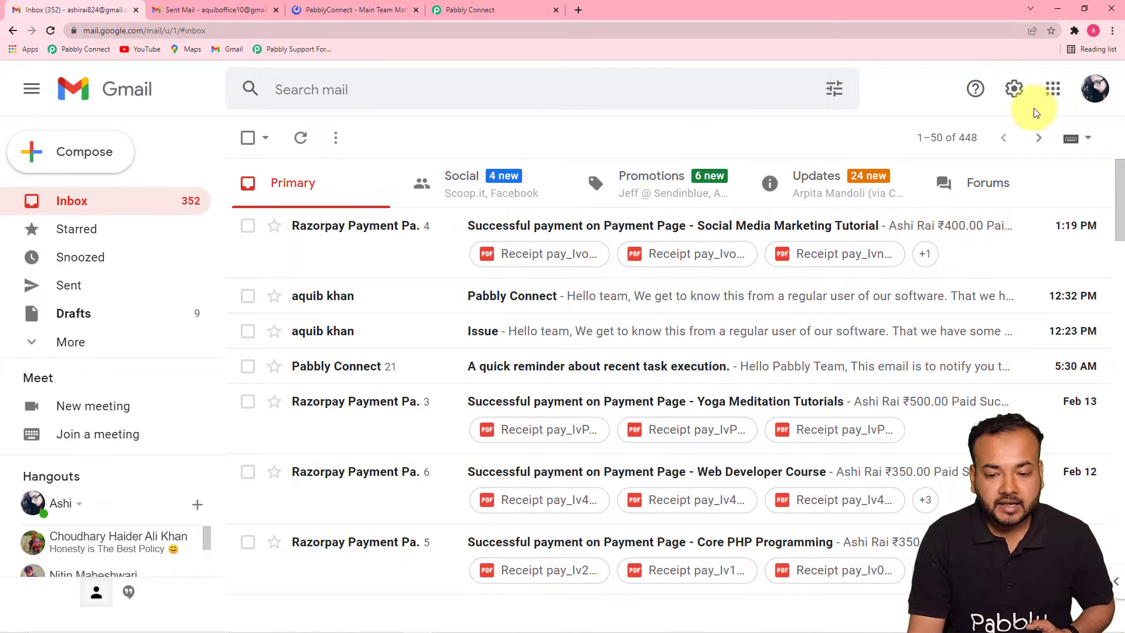
Step: Remove the old pcmailhook address in Gmail's Forwarding and POP/IMAP settings
{"action": "left_click", "coordinate": [1015, 93]}
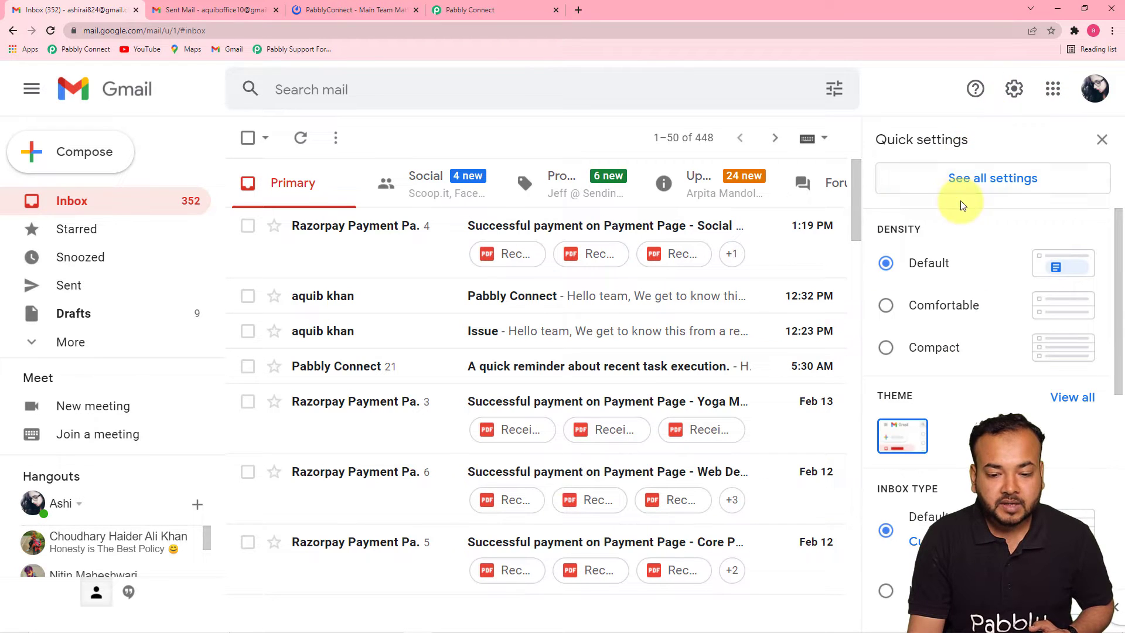
{"action": "left_click", "coordinate": [956, 184]}
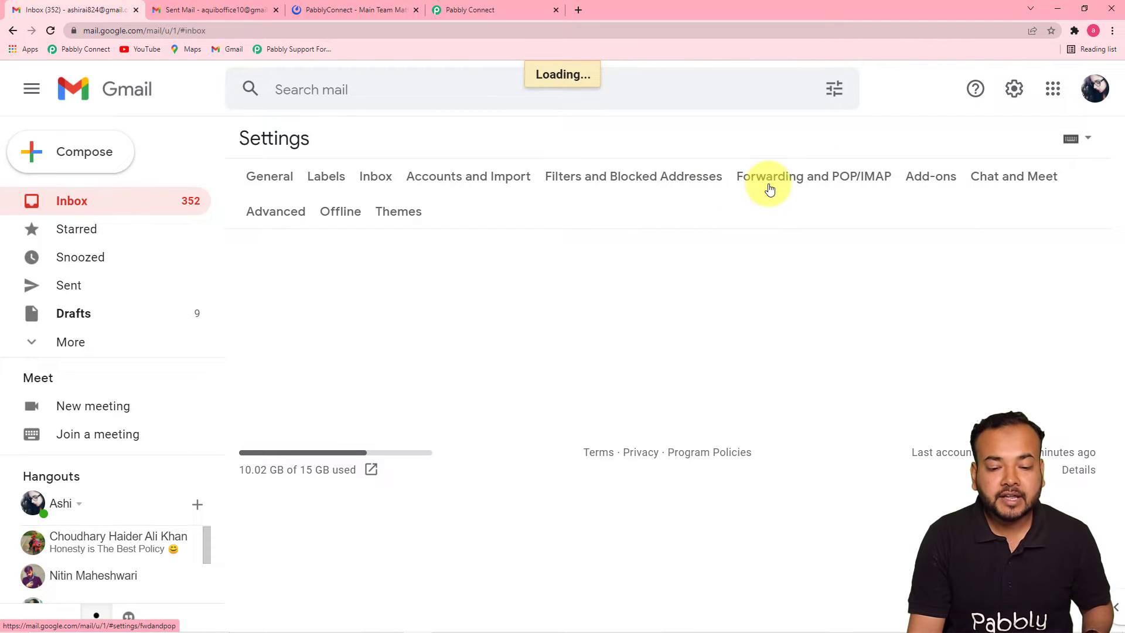
{"action": "left_click", "coordinate": [862, 176]}
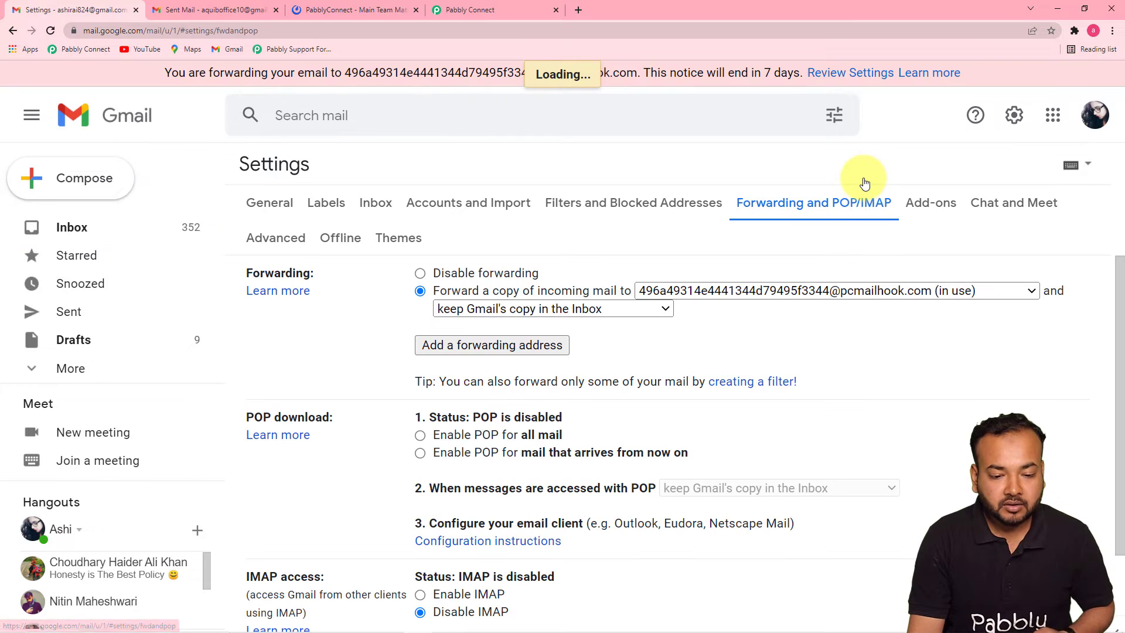
{"action": "scroll", "coordinate": [849, 363], "scroll_direction": "down", "scroll_amount": 2}
{"action": "scroll", "coordinate": [849, 364], "scroll_direction": "up", "scroll_amount": 2}
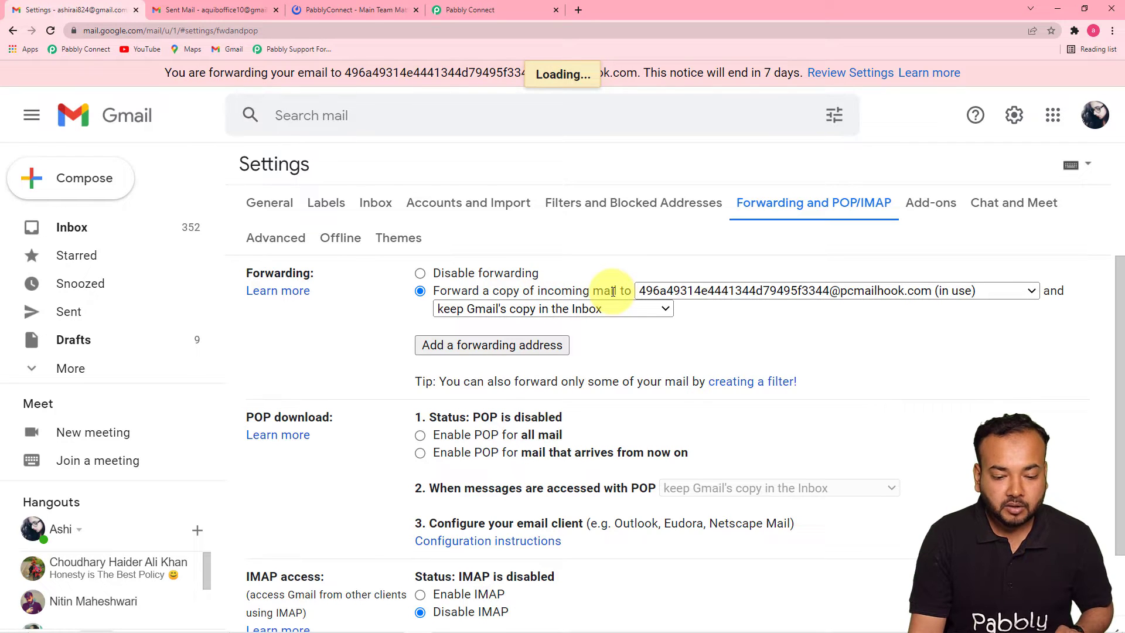
{"action": "left_click", "coordinate": [765, 292]}
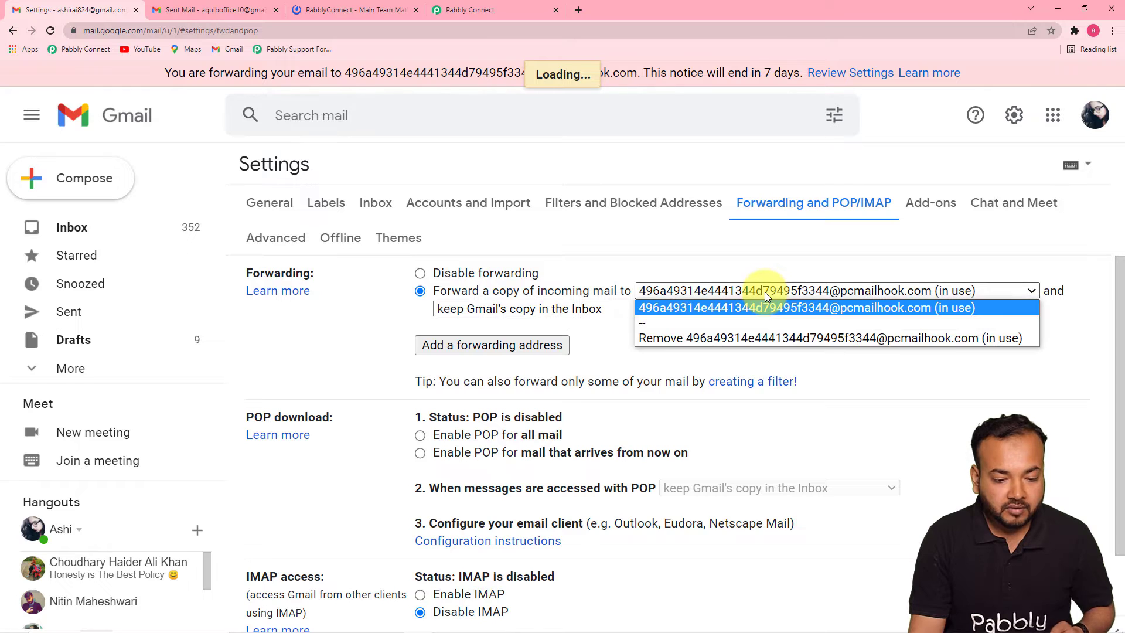
{"action": "left_click", "coordinate": [655, 339]}
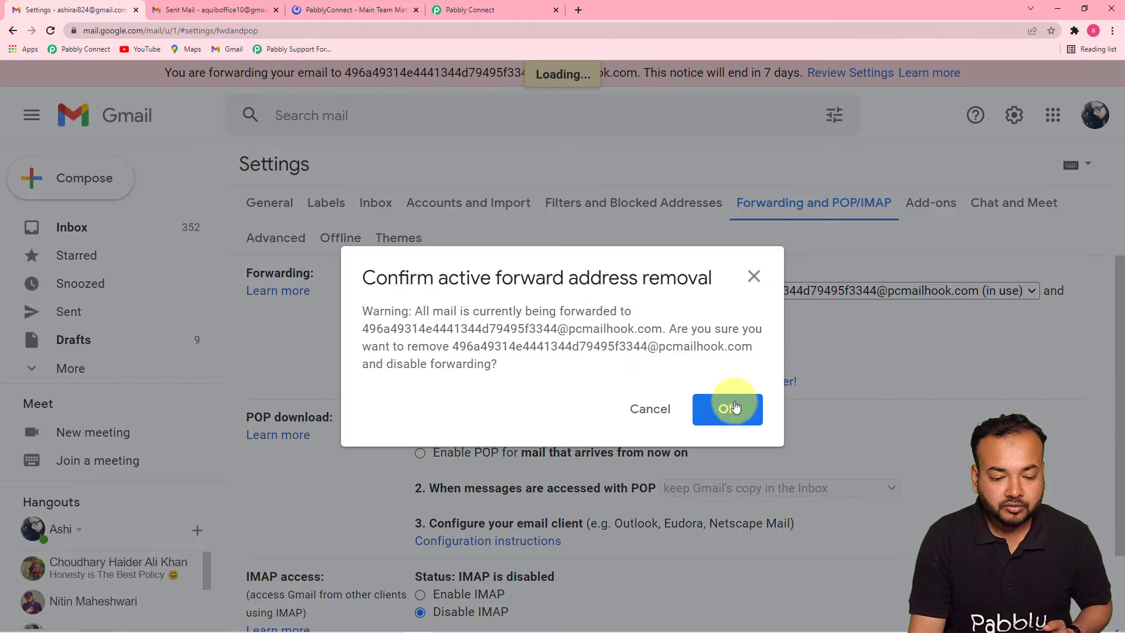
{"action": "left_click", "coordinate": [728, 410]}
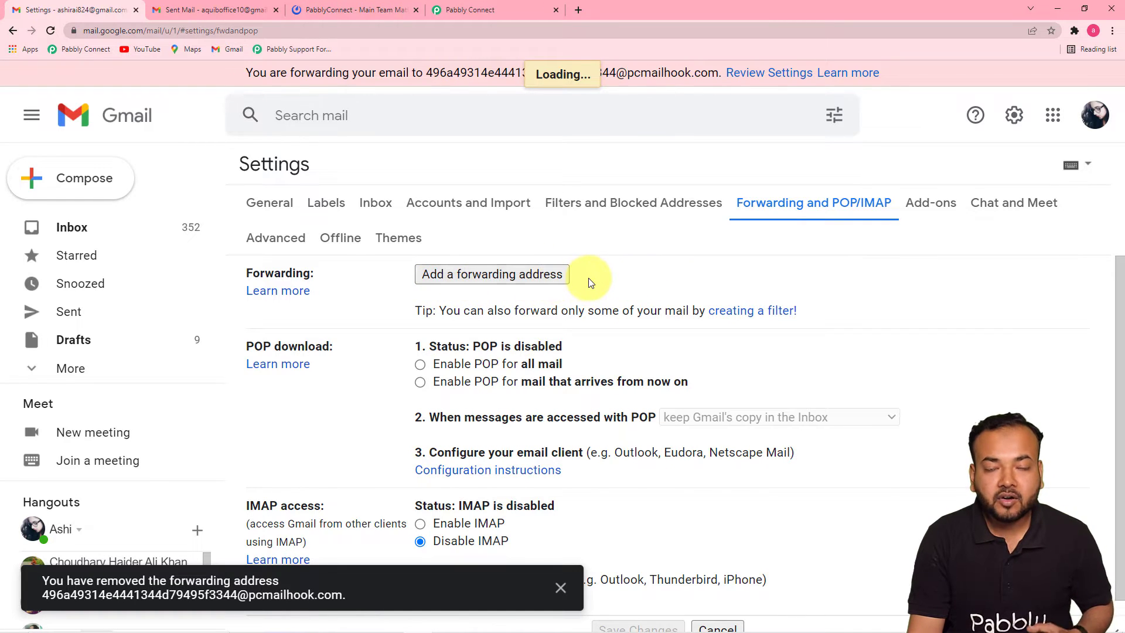
Step: Paste the Email Parser address as a new Gmail forwarding address, then return to Pabbly Connect
{"action": "left_click", "coordinate": [516, 279]}
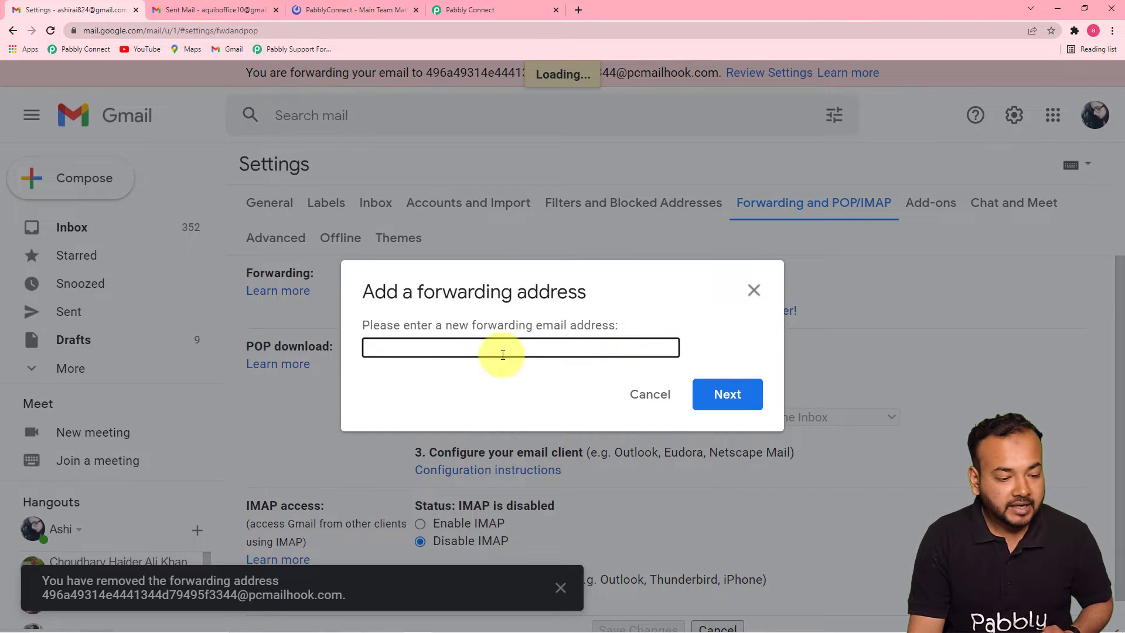
{"action": "right_click", "coordinate": [442, 348]}
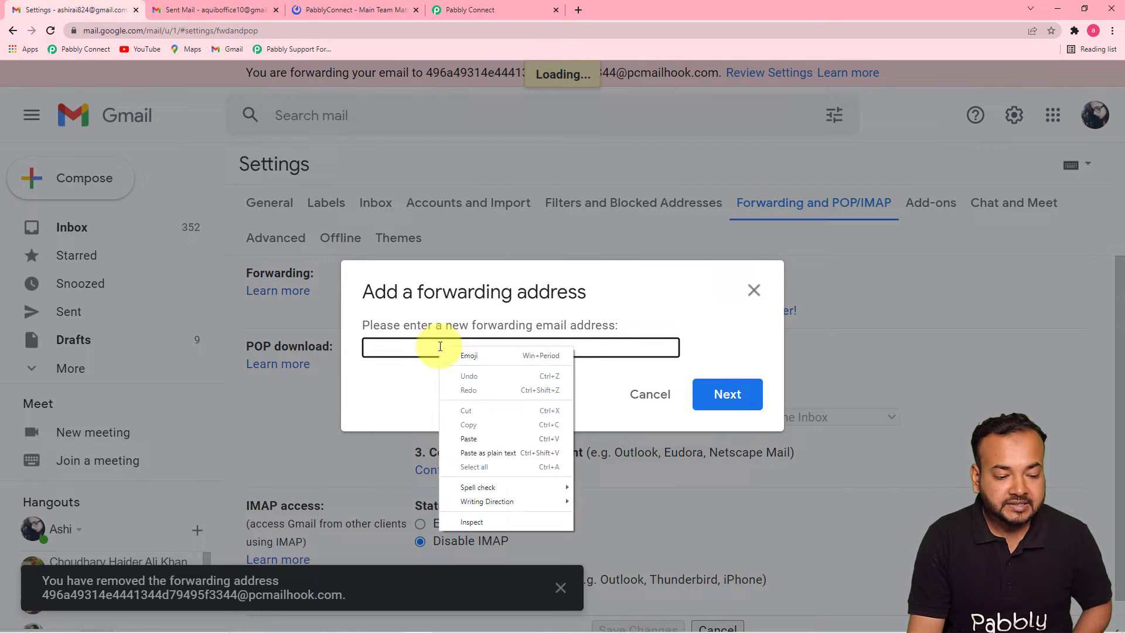
{"action": "left_click", "coordinate": [484, 437]}
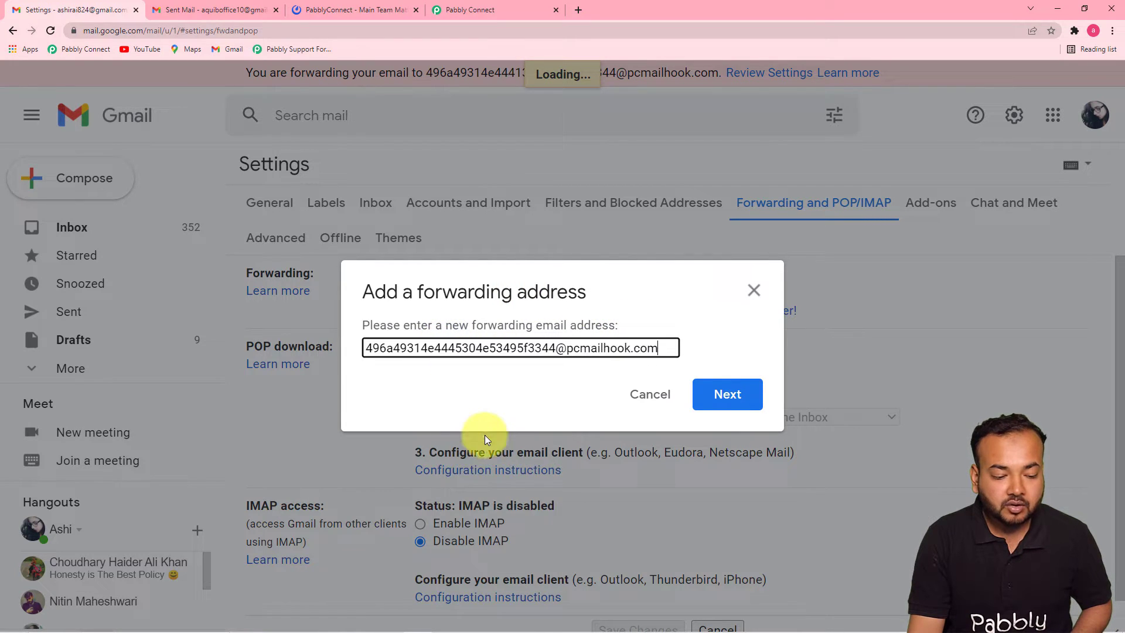
{"action": "left_click", "coordinate": [467, 403]}
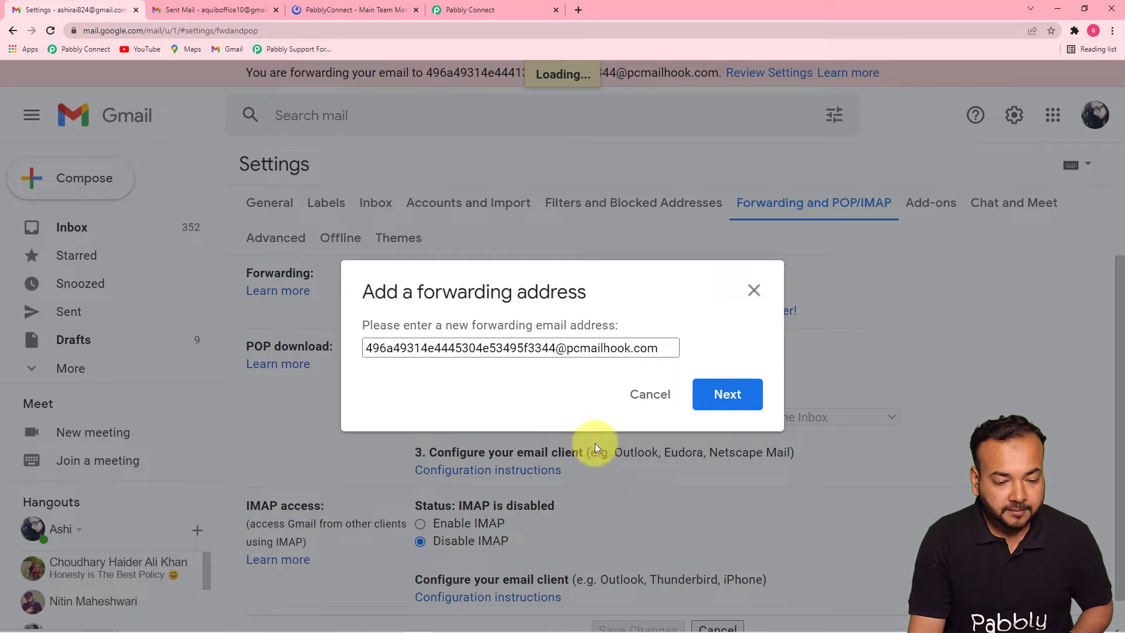
{"action": "left_click", "coordinate": [733, 395]}
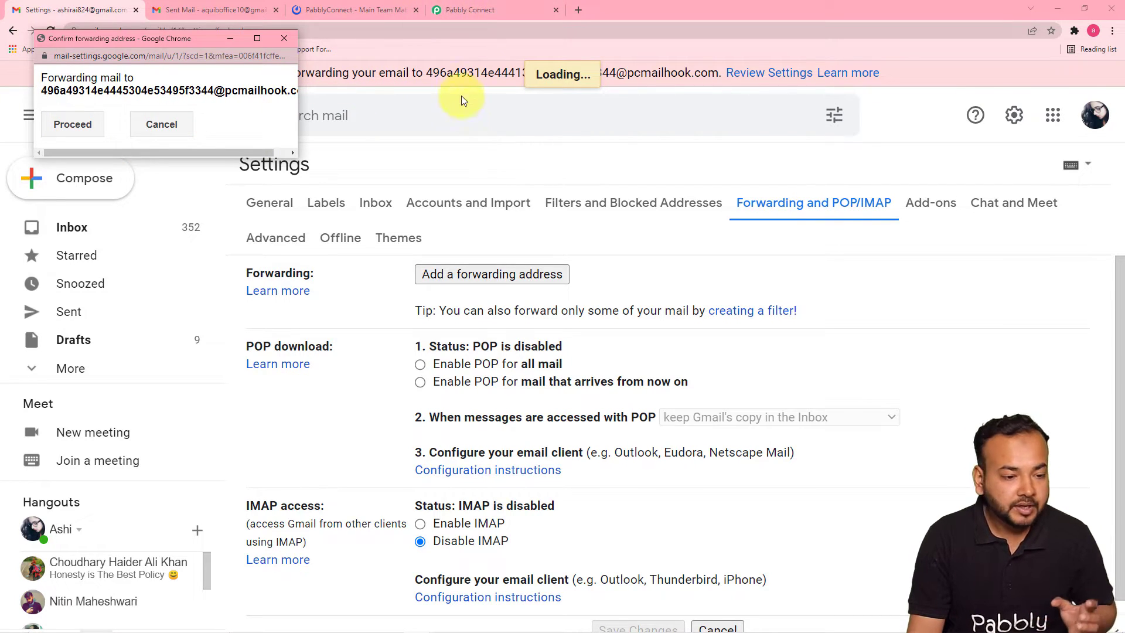
{"action": "left_click", "coordinate": [478, 20]}
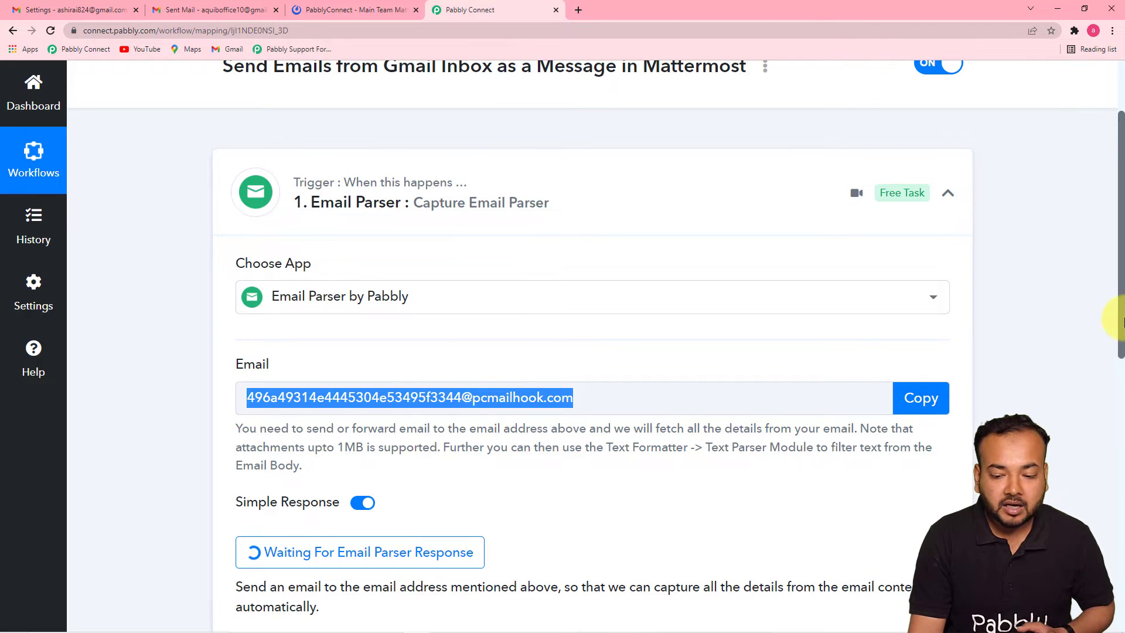
Step: Go back through the Sent Mail tab to Gmail's Forwarding and POP/IMAP settings page
{"action": "scroll", "coordinate": [777, 418], "scroll_direction": "down", "scroll_amount": 4}
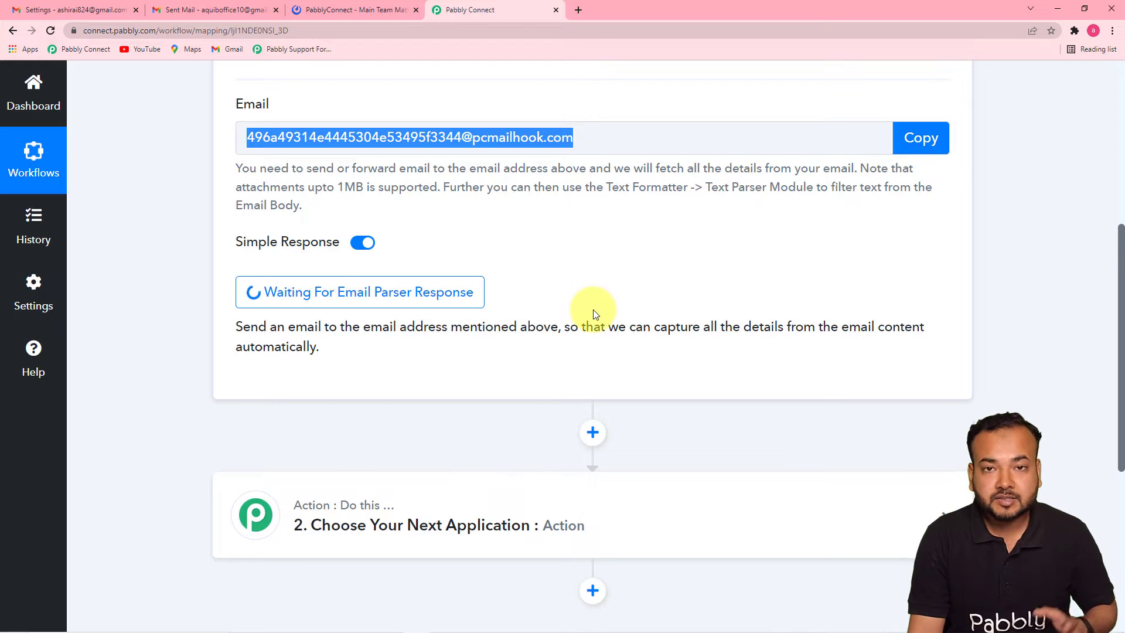
{"action": "left_click", "coordinate": [231, 12]}
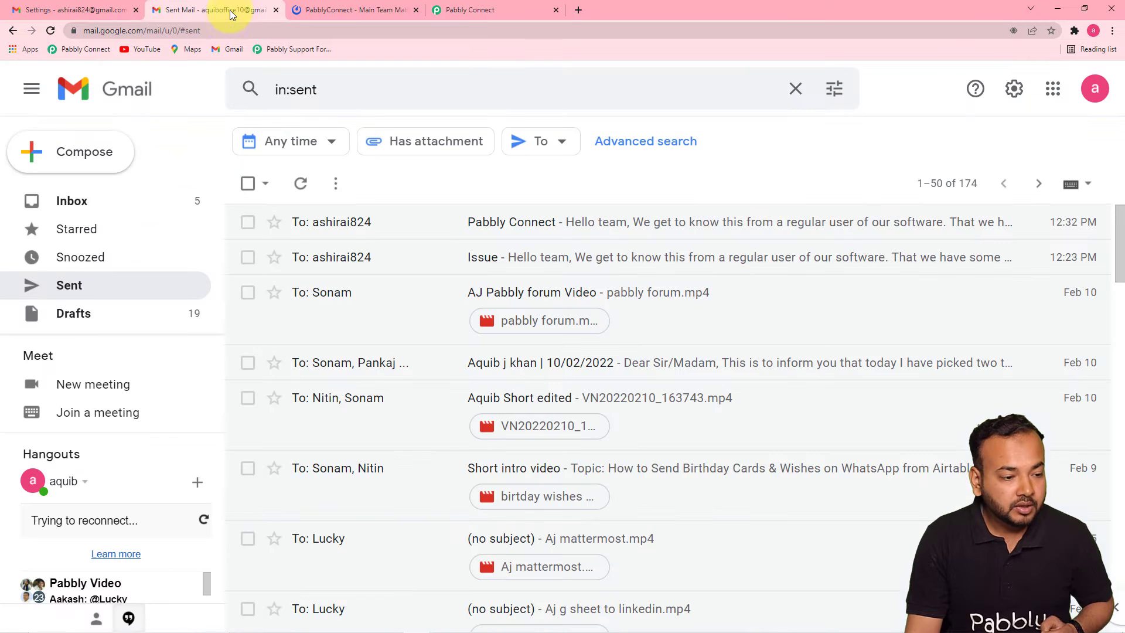
{"action": "left_click", "coordinate": [130, 12]}
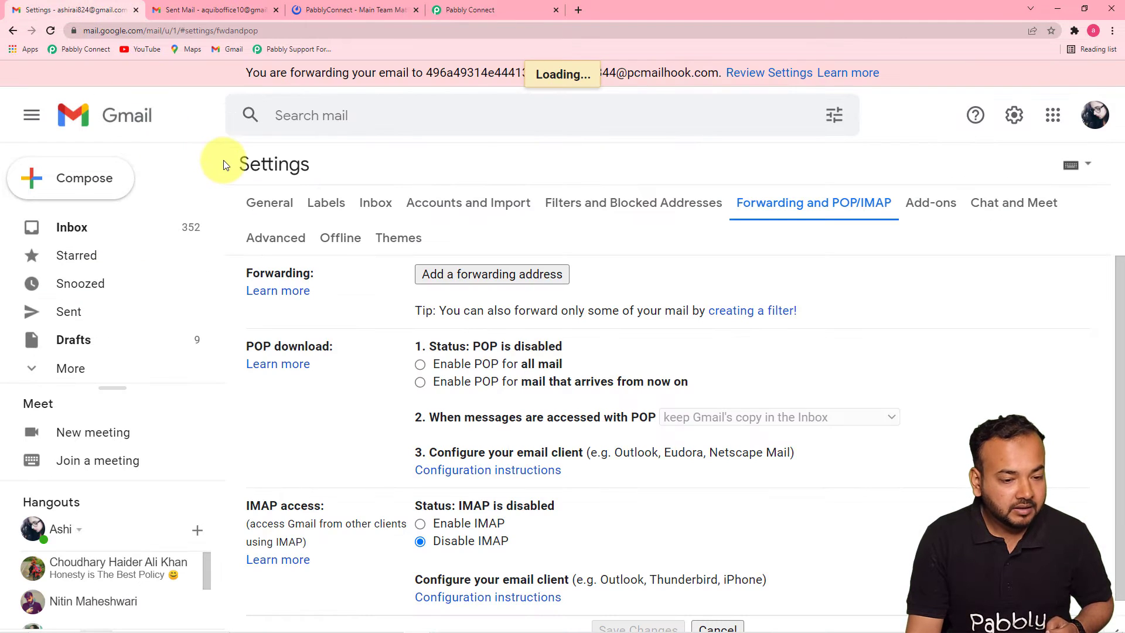
Step: Add the freshly copied pcmailhook parser address as a forwarding address and proceed to send its confirmation code
{"action": "left_click", "coordinate": [504, 275]}
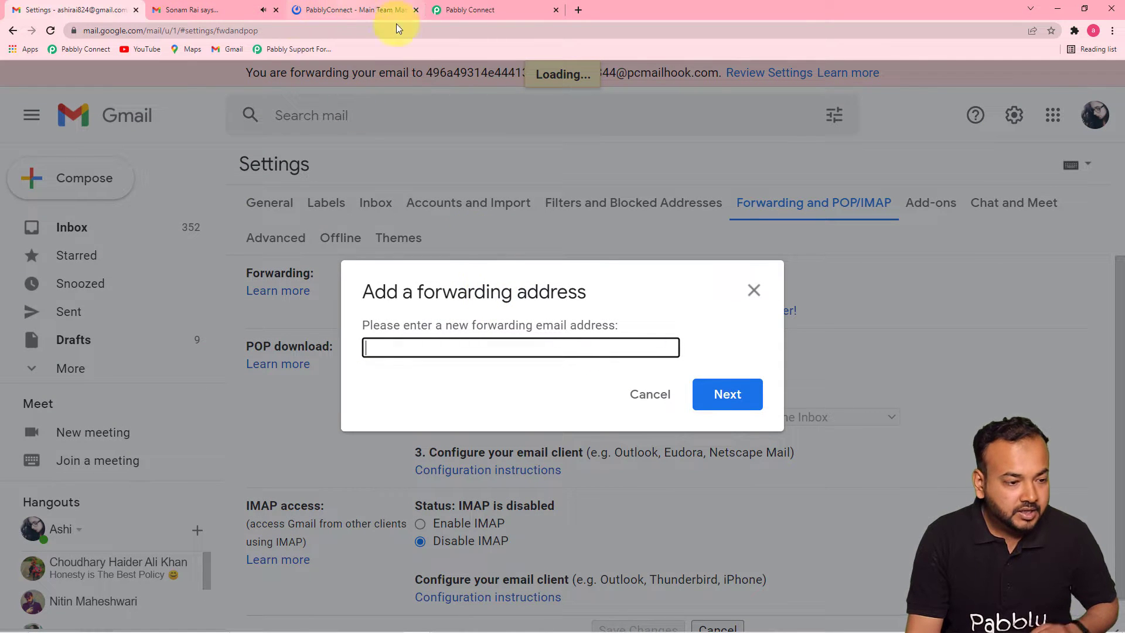
{"action": "left_click", "coordinate": [460, 11]}
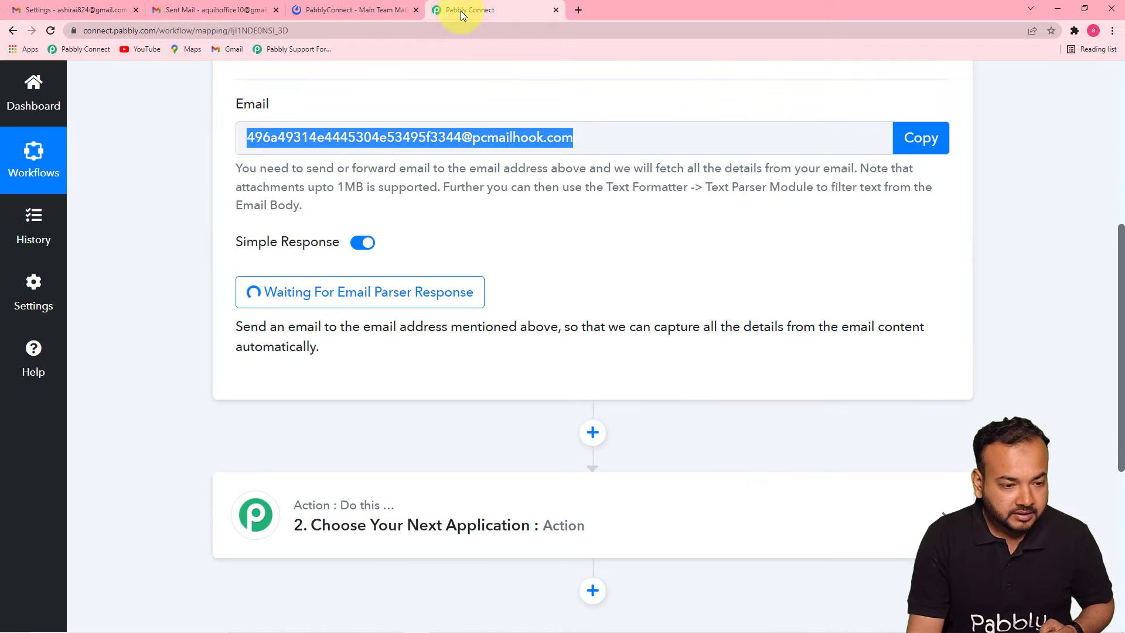
{"action": "left_click", "coordinate": [916, 138]}
{"action": "left_click", "coordinate": [94, 7]}
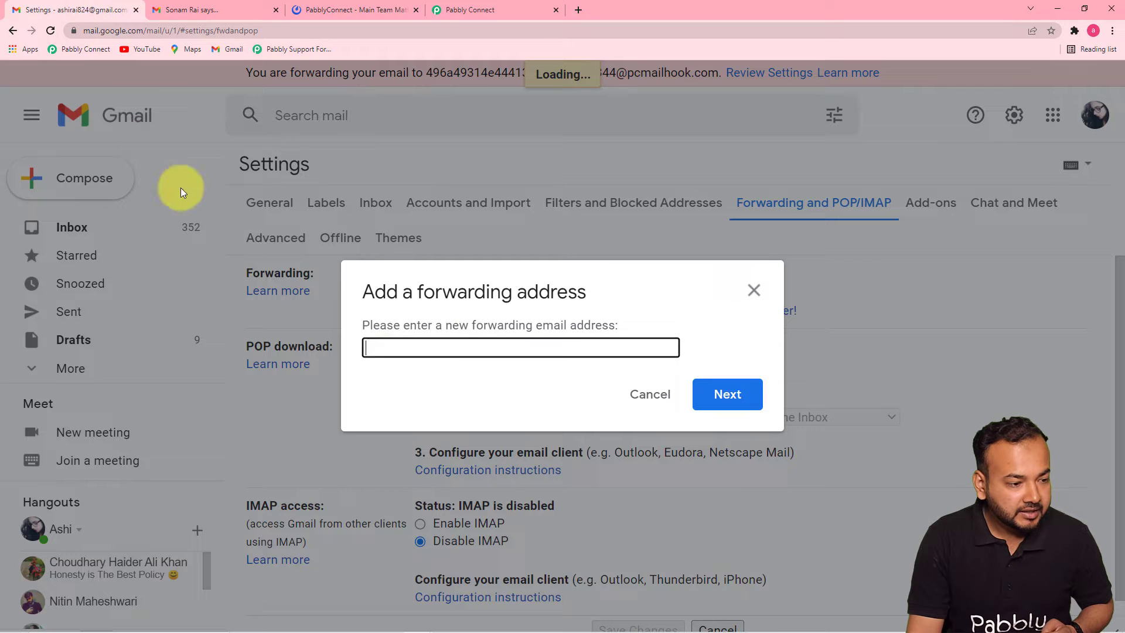
{"action": "right_click", "coordinate": [426, 351]}
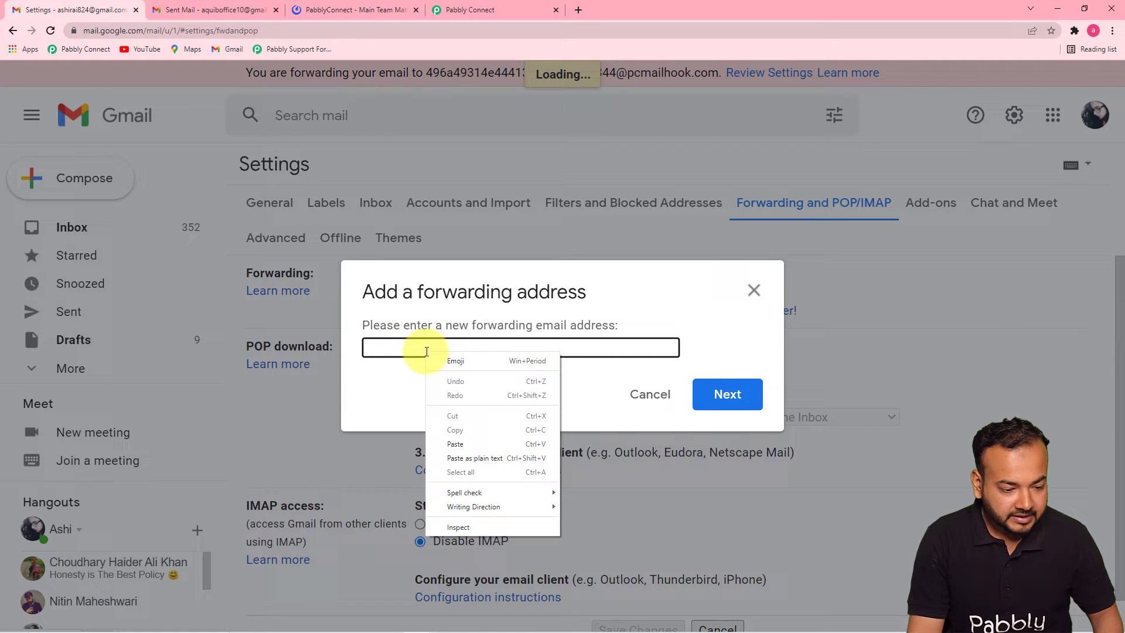
{"action": "left_click", "coordinate": [454, 443]}
{"action": "left_click", "coordinate": [730, 395]}
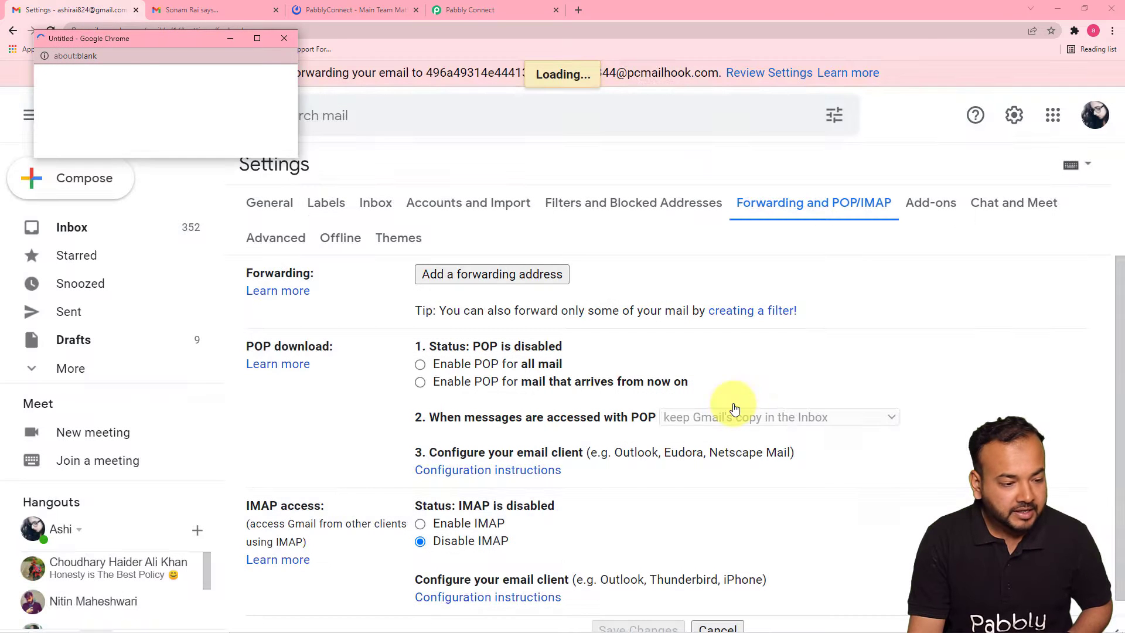
{"action": "left_click", "coordinate": [82, 126]}
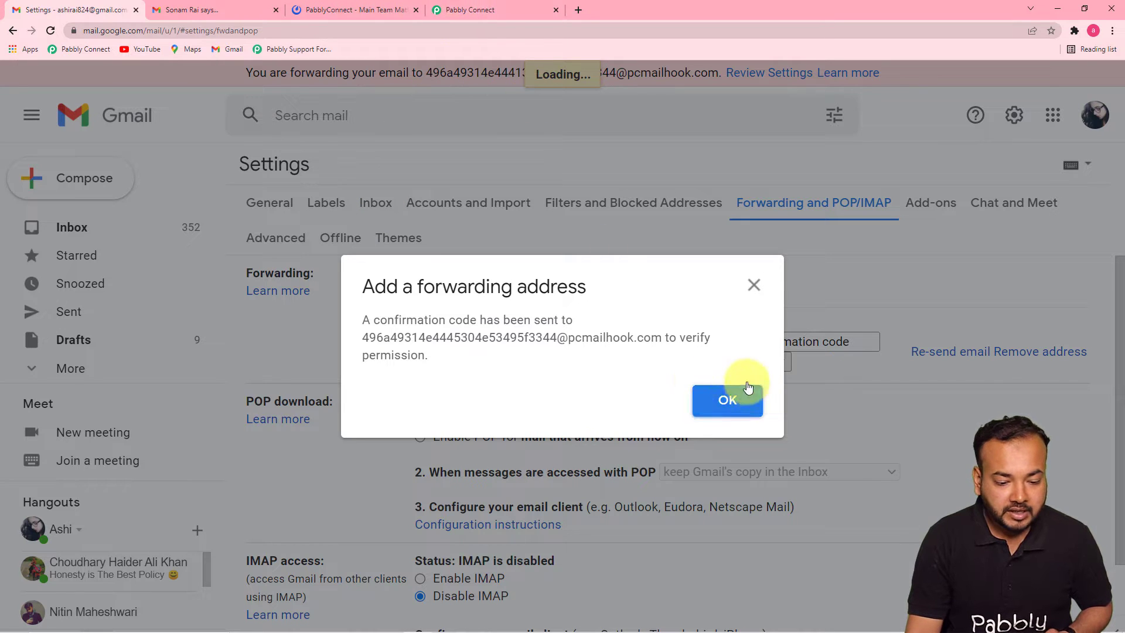
{"action": "left_click", "coordinate": [738, 402]}
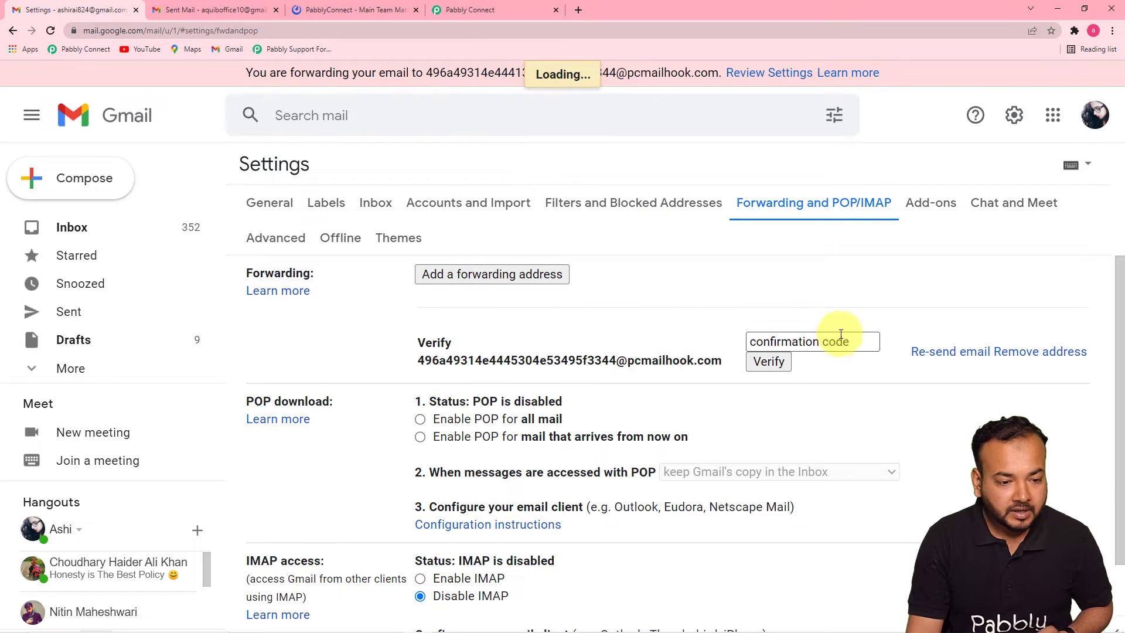
Step: Scroll the parser's captured Gmail confirmation email to its Body Text
{"action": "left_click", "coordinate": [494, 10]}
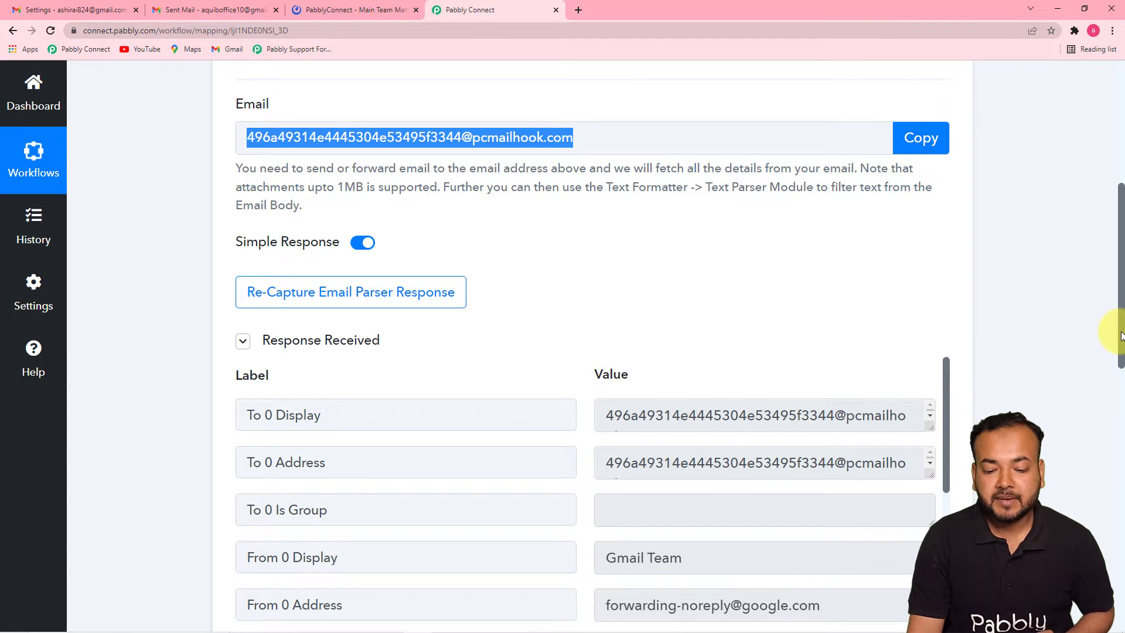
{"action": "left_click_drag", "start_coordinate": [1122, 336], "coordinate": [1122, 441]}
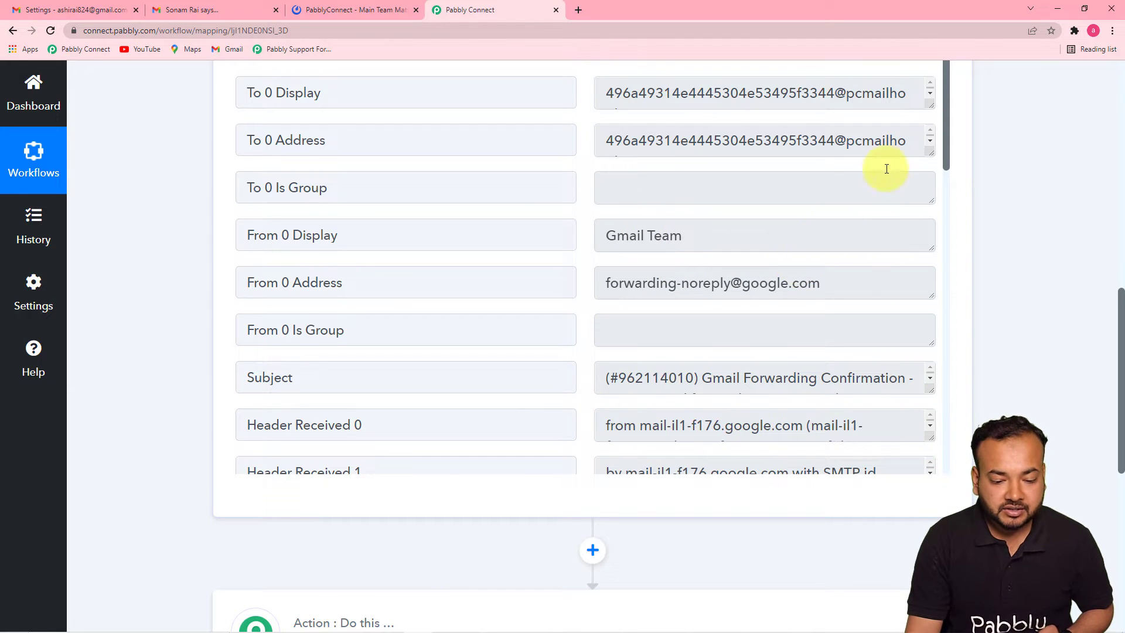
{"action": "left_click_drag", "start_coordinate": [944, 137], "coordinate": [941, 422]}
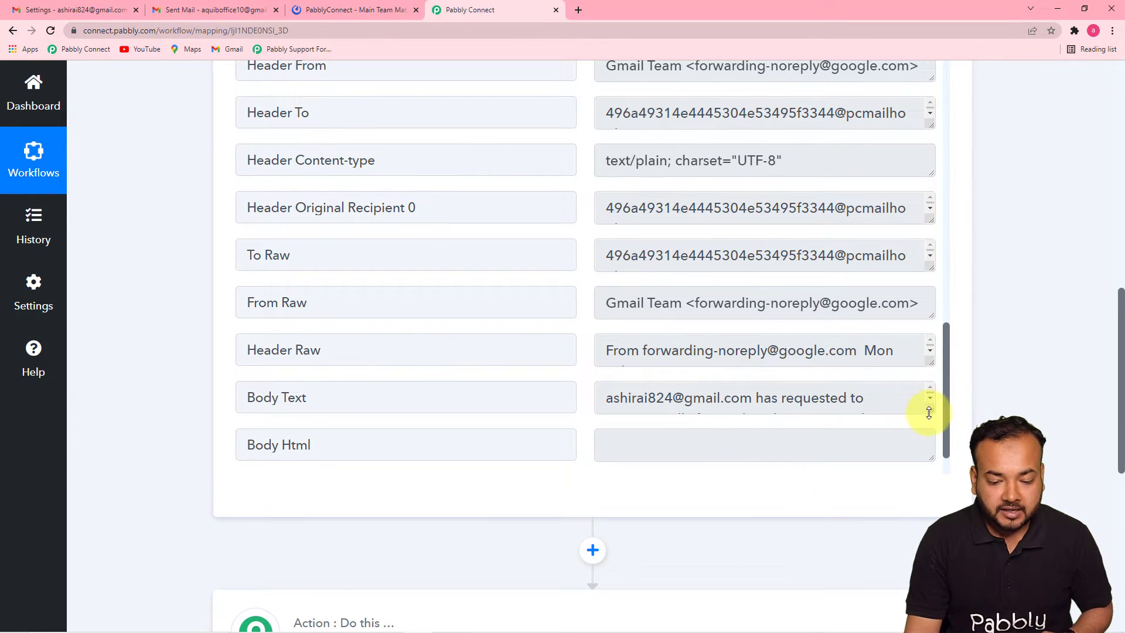
{"action": "left_click_drag", "start_coordinate": [932, 413], "coordinate": [926, 494]}
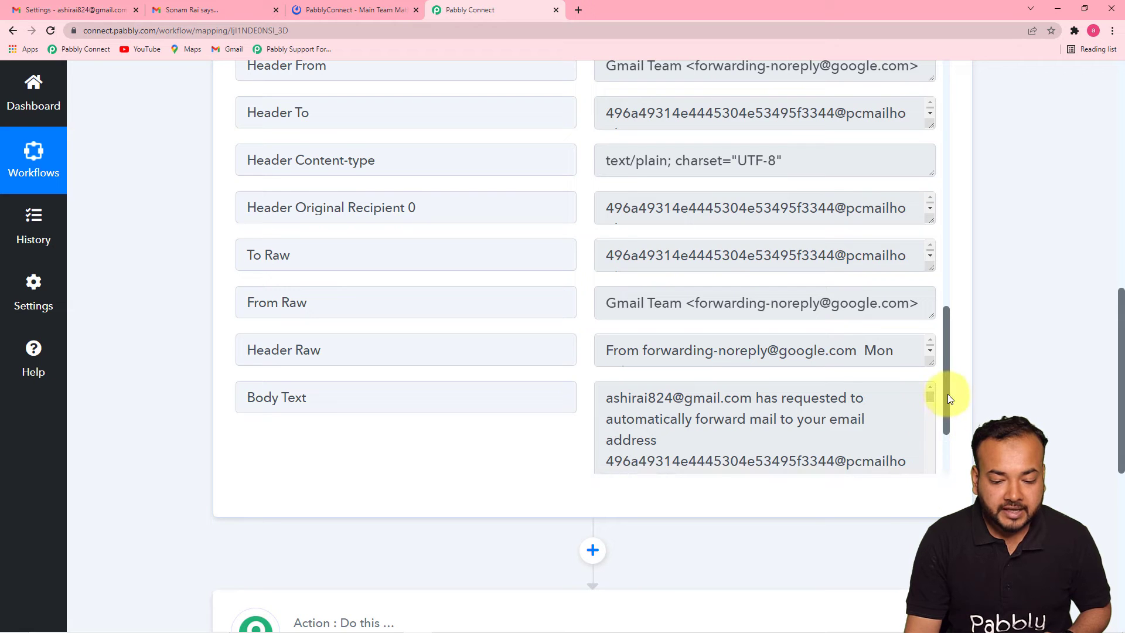
{"action": "scroll", "coordinate": [943, 410], "scroll_direction": "down", "scroll_amount": 2}
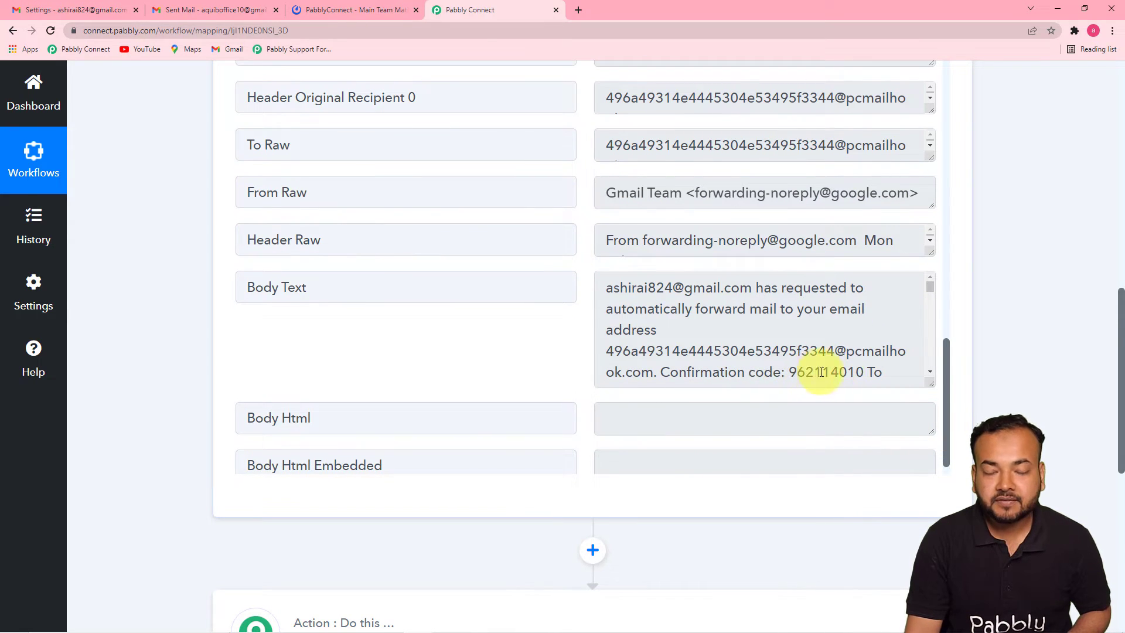
Step: Select and copy the confirmation code from the email's body text
{"action": "left_click_drag", "start_coordinate": [789, 372], "coordinate": [859, 319]}
{"action": "left_click_drag", "start_coordinate": [790, 297], "coordinate": [853, 299]}
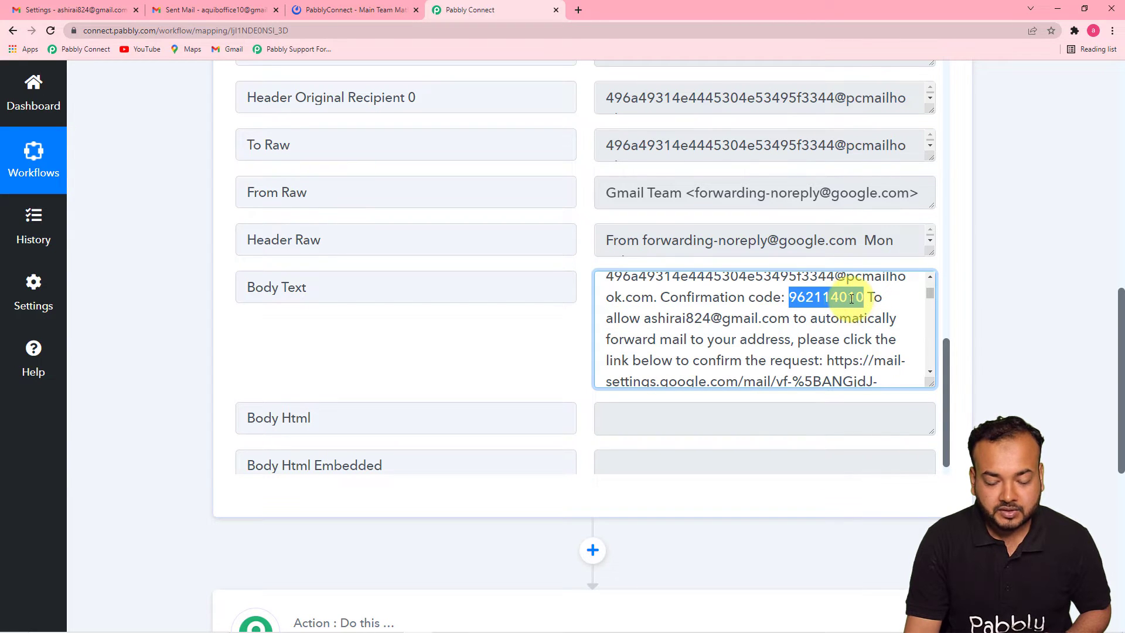
{"action": "right_click", "coordinate": [851, 298]}
{"action": "left_click", "coordinate": [863, 311]}
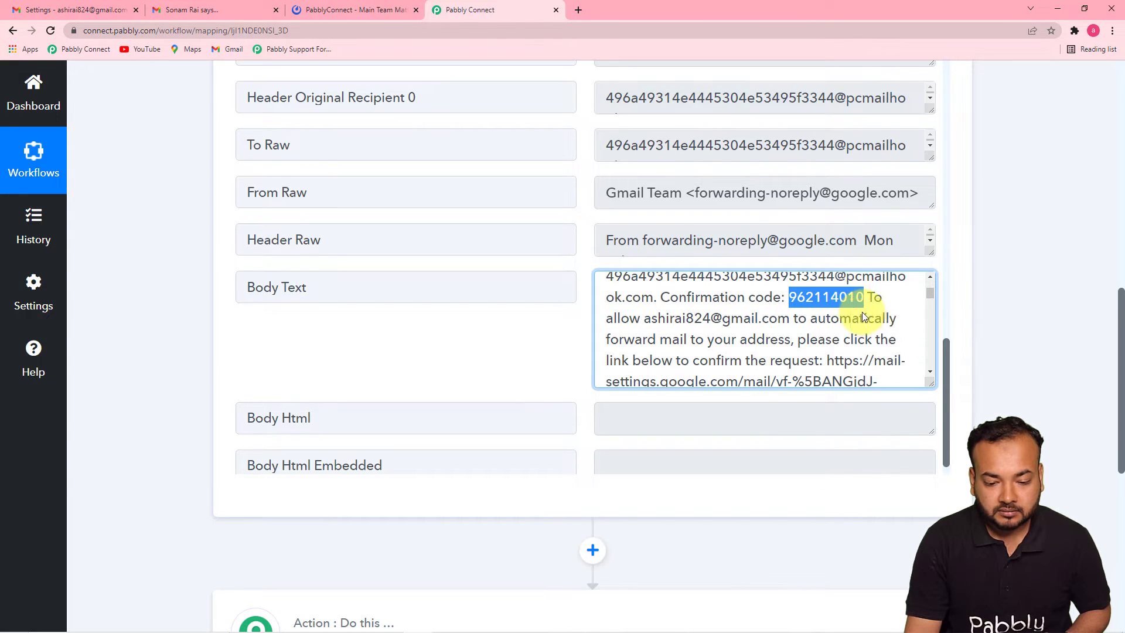
Step: Verify the Gmail forwarding address by pasting the confirmation code
{"action": "left_click", "coordinate": [101, 9]}
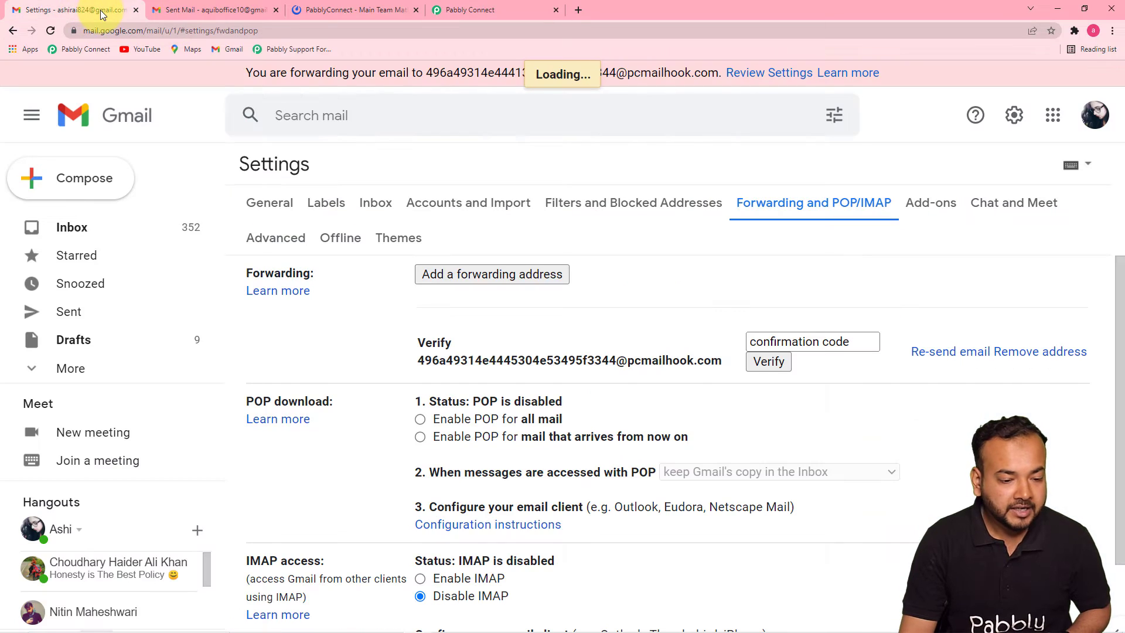
{"action": "left_click", "coordinate": [826, 343]}
{"action": "right_click", "coordinate": [827, 343]}
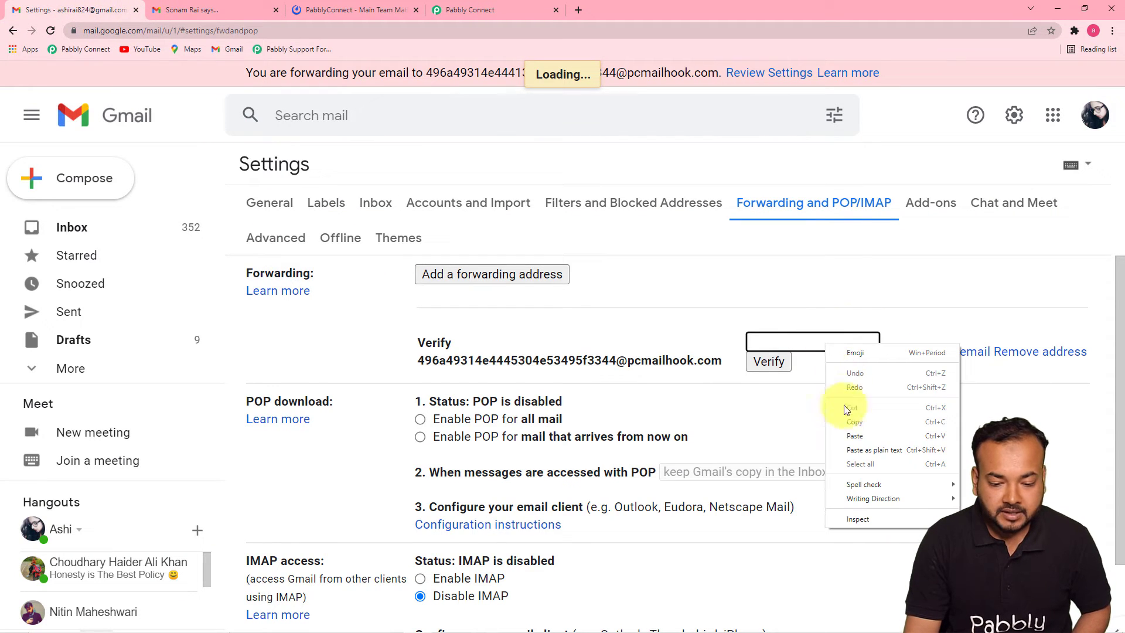
{"action": "left_click", "coordinate": [846, 432]}
{"action": "left_click", "coordinate": [768, 361]}
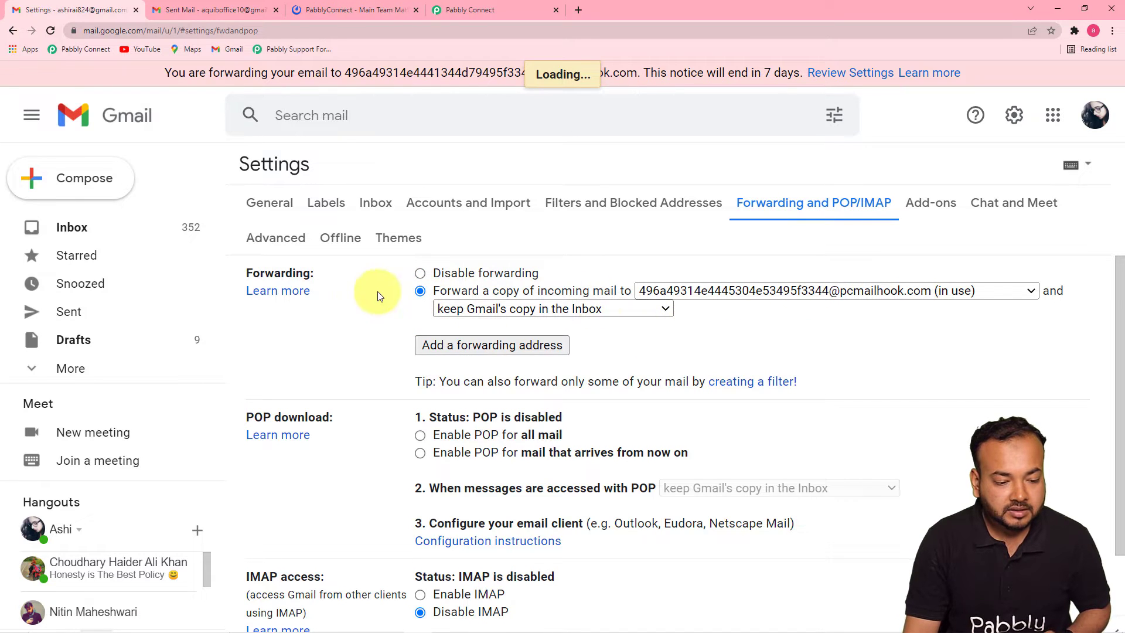
Step: Keep Gmail's copy in the Inbox, save the forwarding settings, and return to Pabbly Connect
{"action": "left_click", "coordinate": [666, 311]}
{"action": "left_click", "coordinate": [547, 329]}
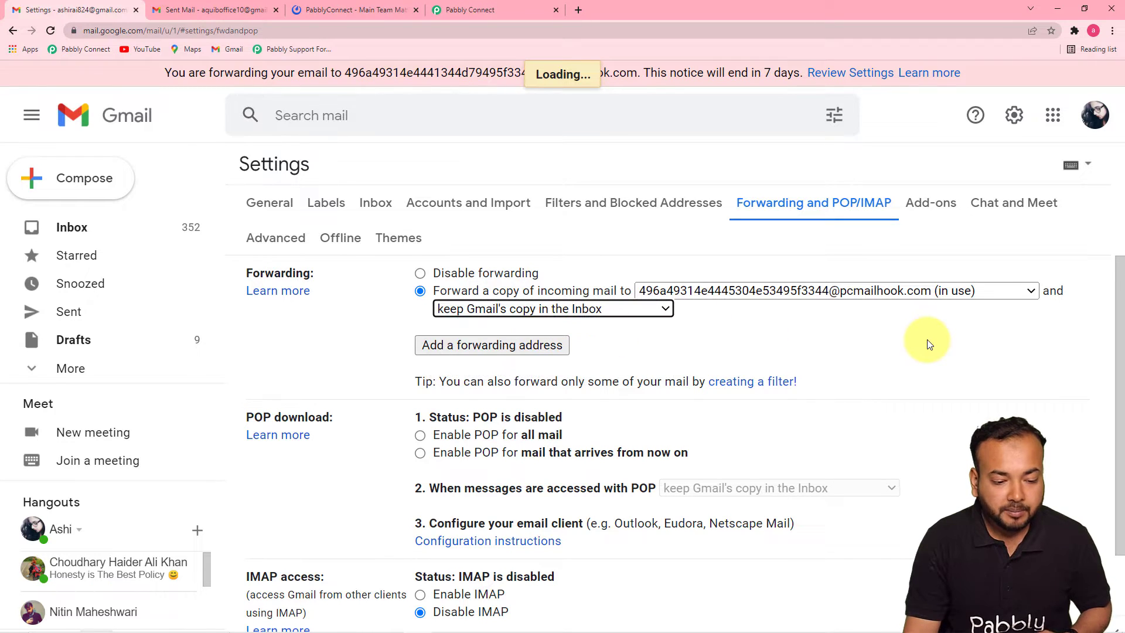
{"action": "left_click", "coordinate": [928, 345]}
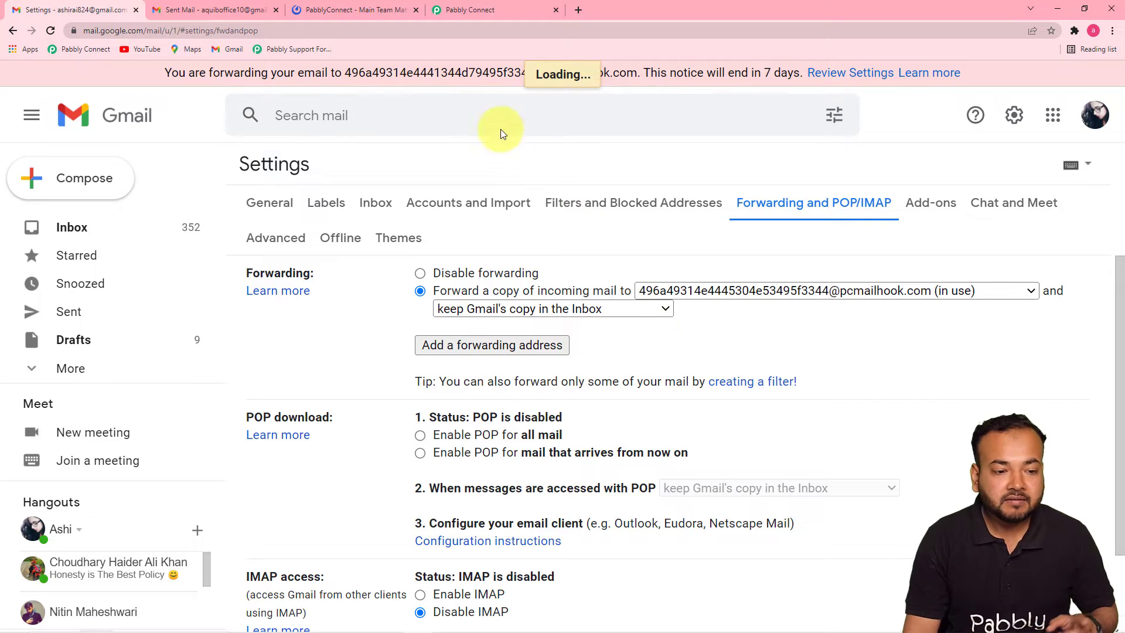
{"action": "left_click", "coordinate": [481, 10]}
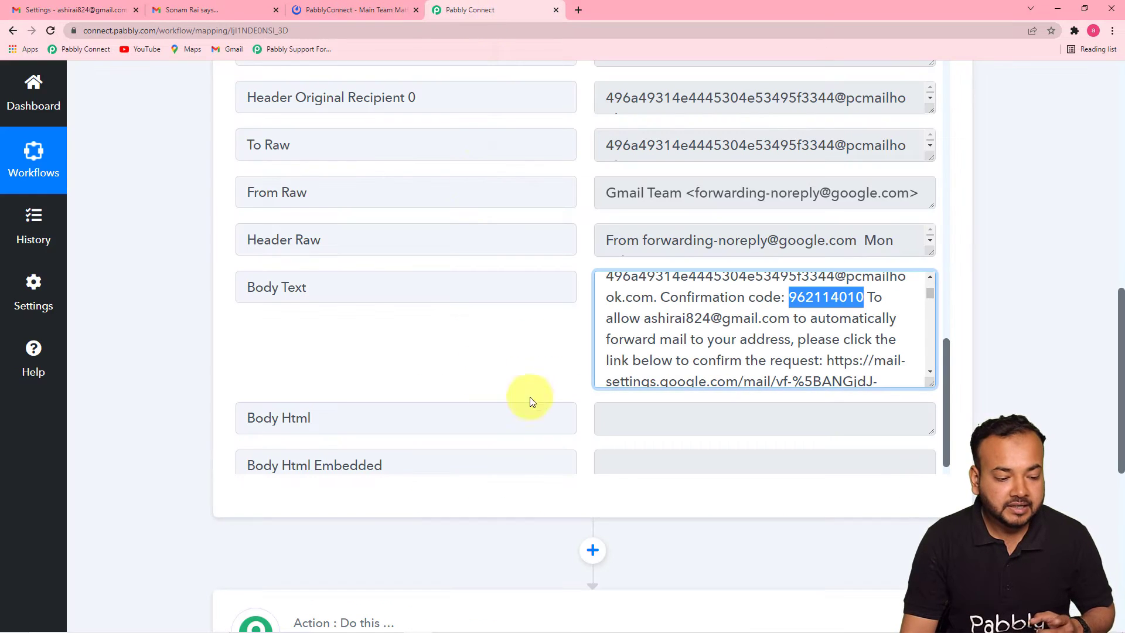
{"action": "left_click", "coordinate": [117, 12]}
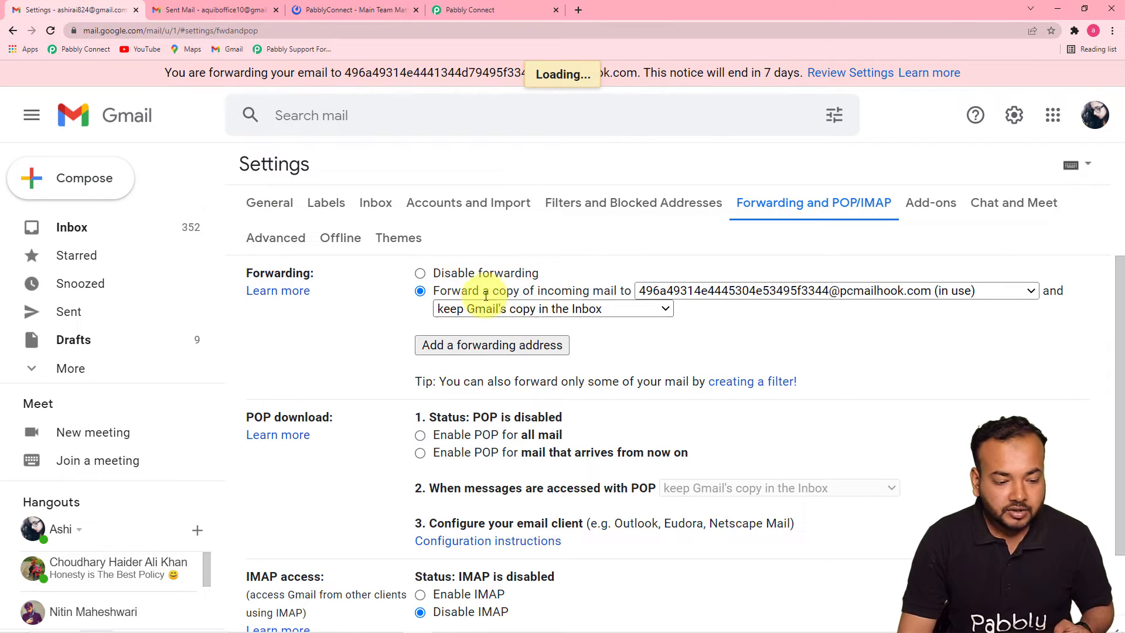
{"action": "scroll", "coordinate": [765, 411], "scroll_direction": "down", "scroll_amount": 3}
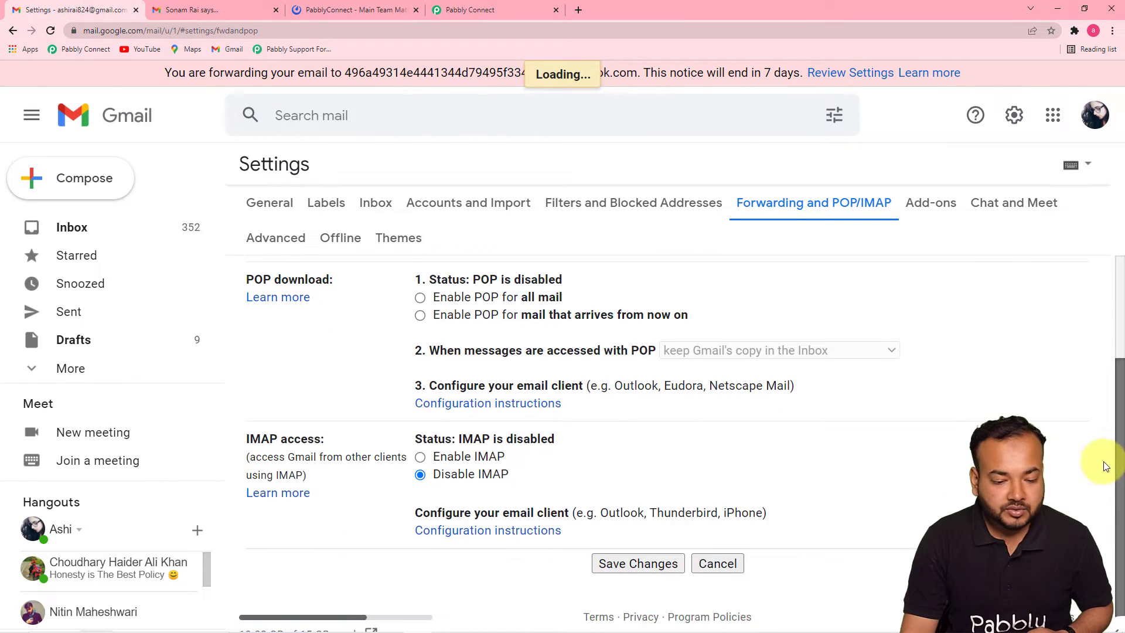
{"action": "left_click", "coordinate": [673, 565]}
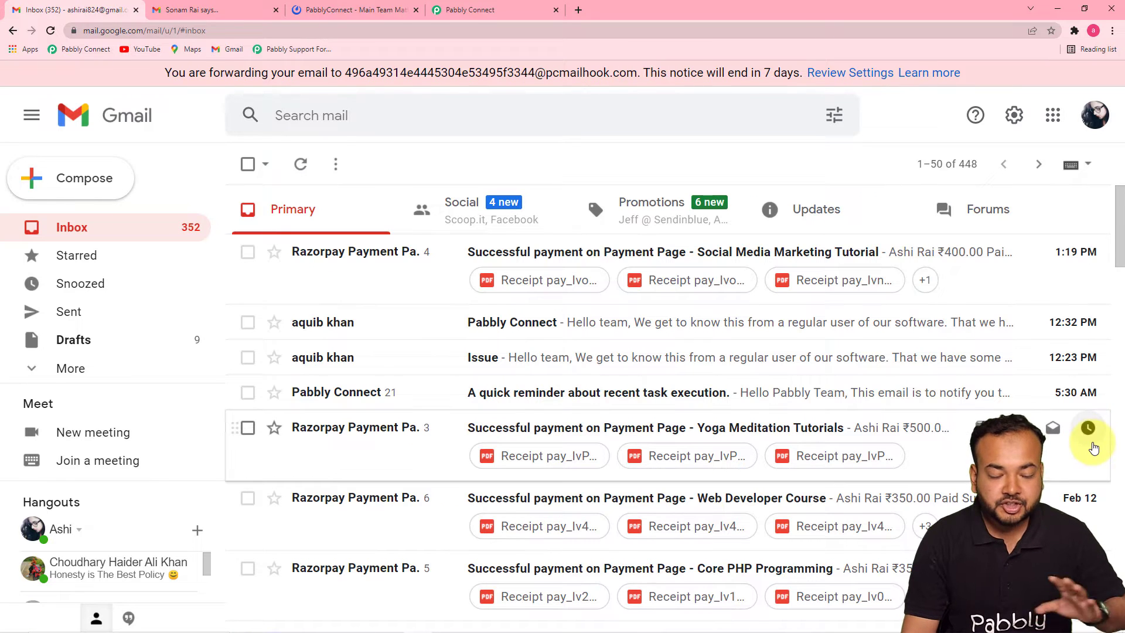
{"action": "left_click_drag", "start_coordinate": [477, 258], "coordinate": [432, 216]}
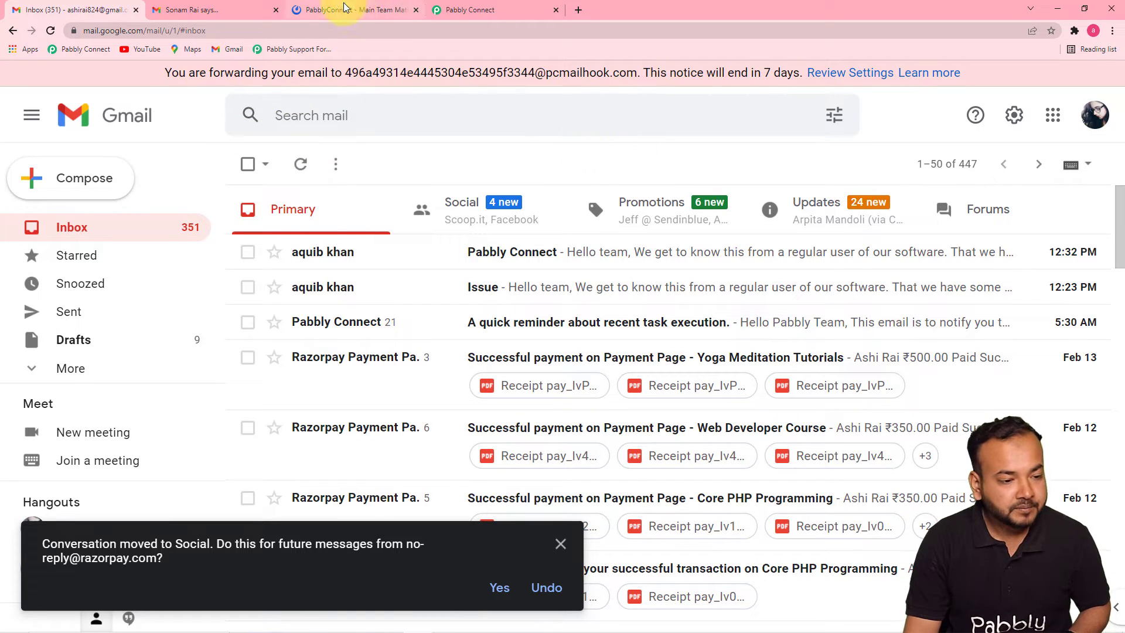
{"action": "left_click", "coordinate": [469, 9]}
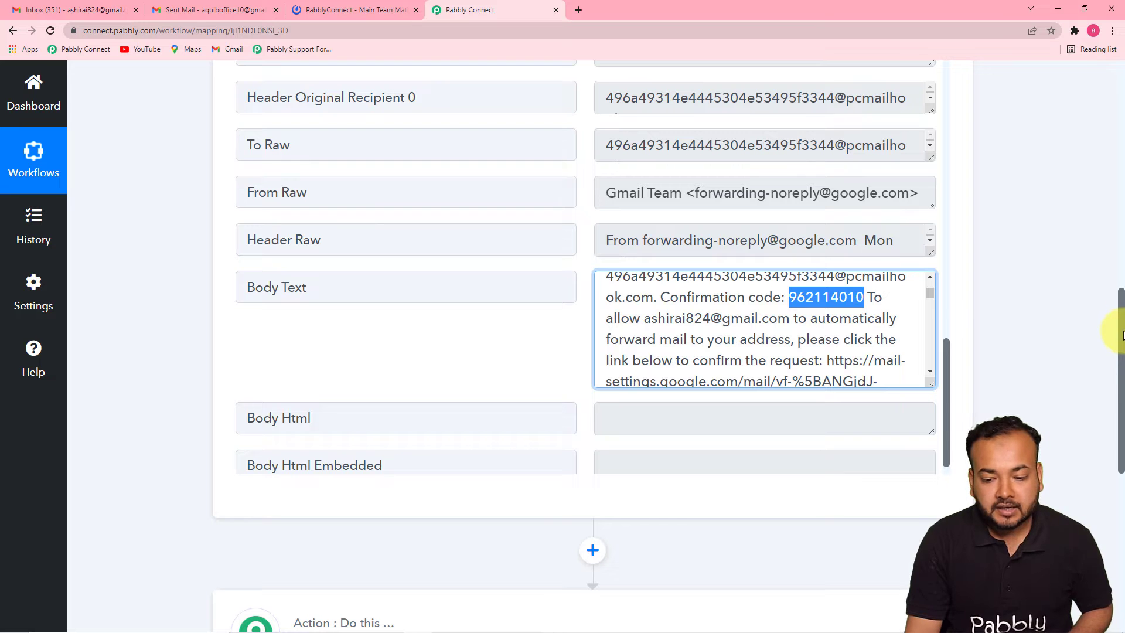
Step: Re-capture the Email Parser response, confirm it, and bring up the second Gmail inbox
{"action": "left_click_drag", "start_coordinate": [1122, 334], "coordinate": [1121, 226]}
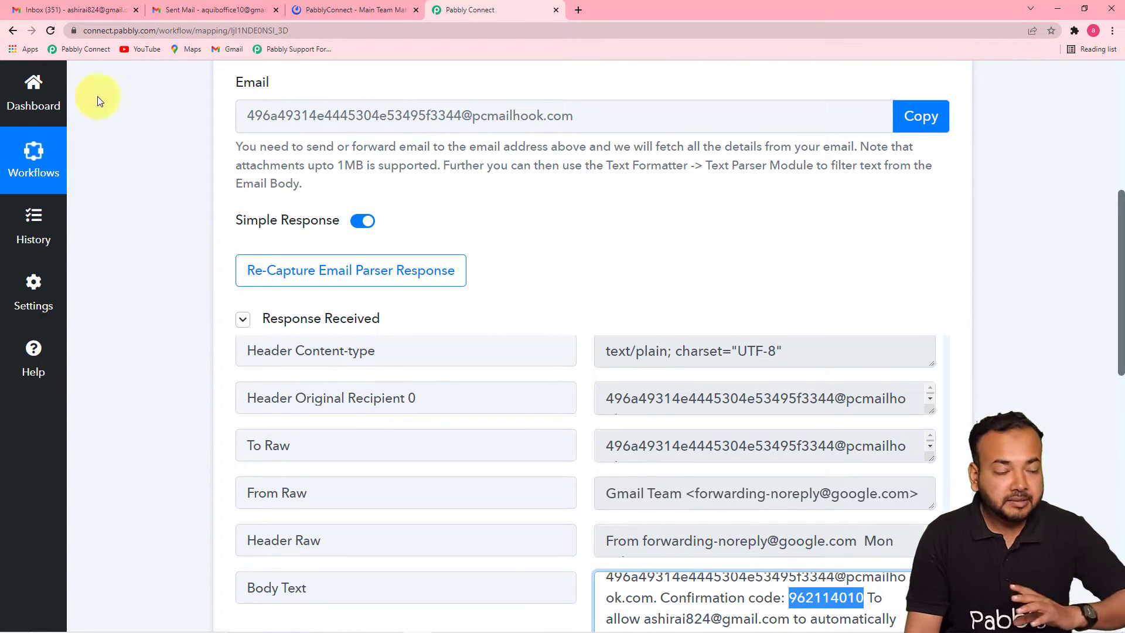
{"action": "left_click", "coordinate": [74, 12]}
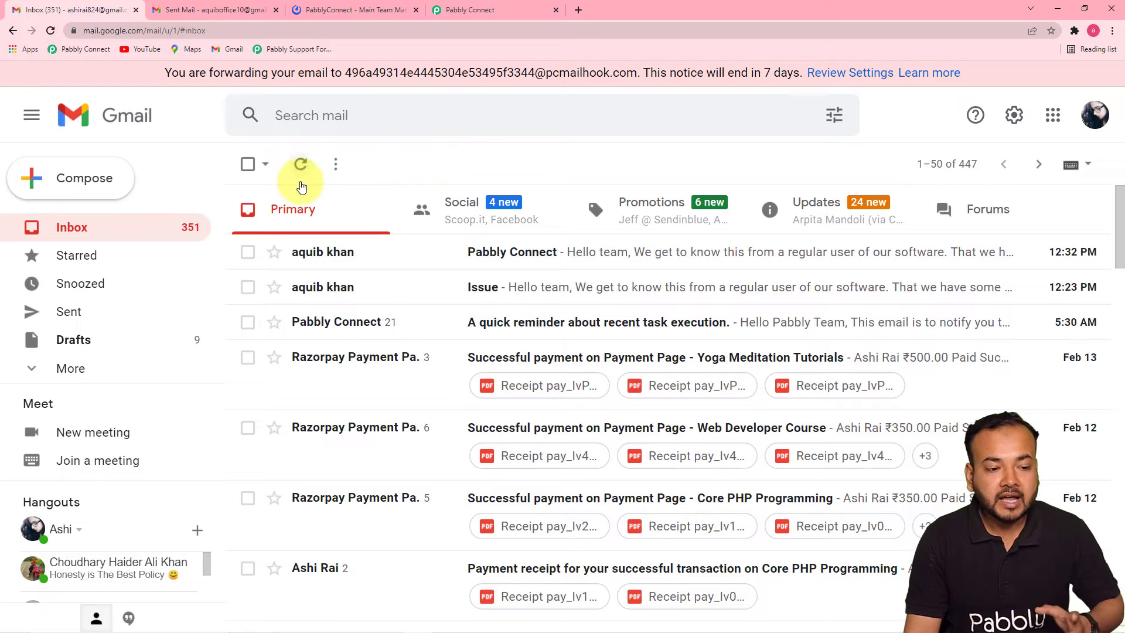
{"action": "left_click", "coordinate": [451, 10]}
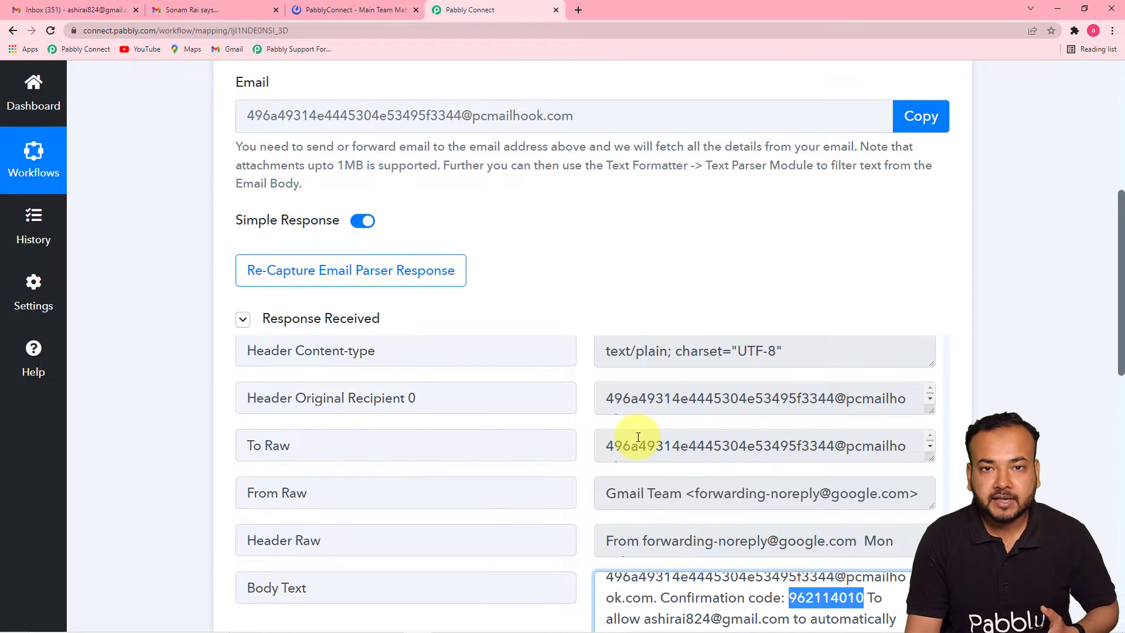
{"action": "left_click", "coordinate": [364, 273]}
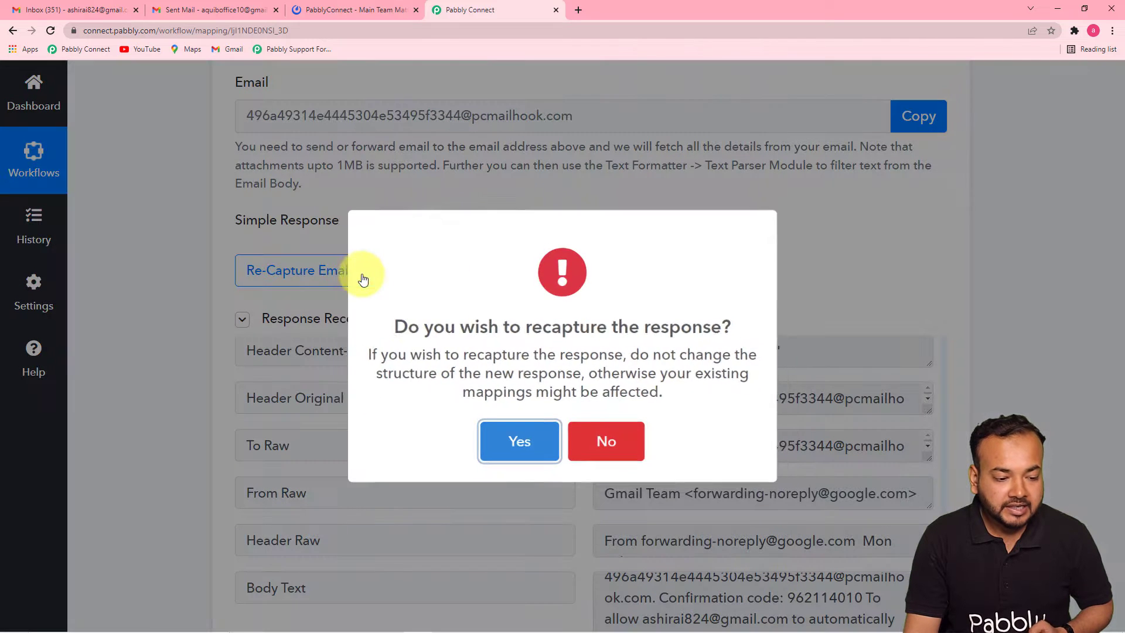
{"action": "left_click", "coordinate": [531, 451]}
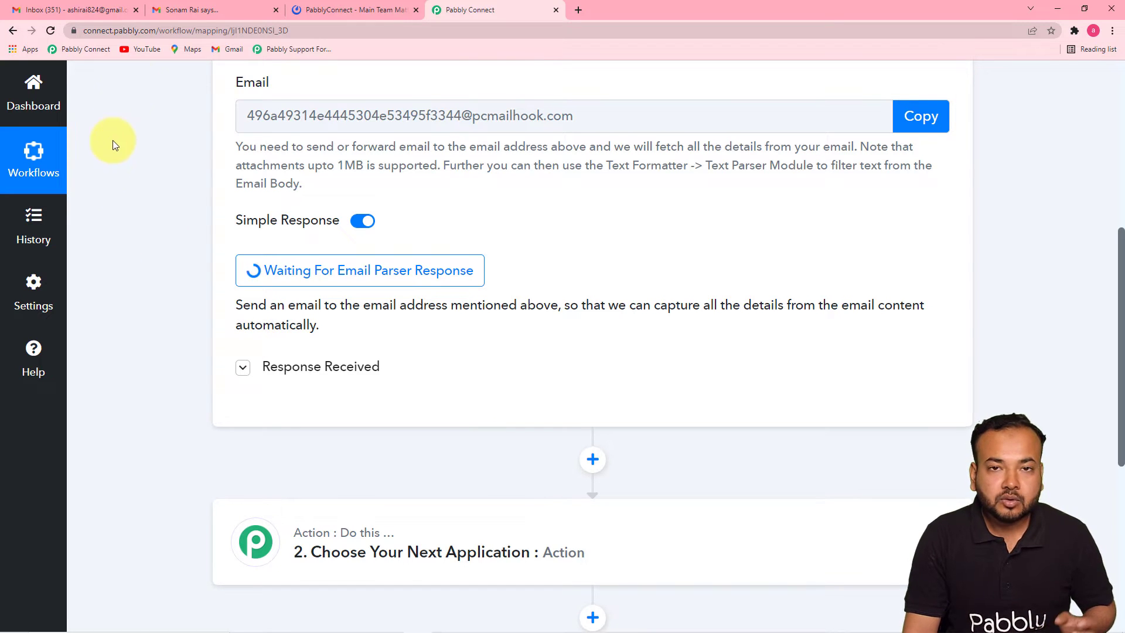
{"action": "left_click", "coordinate": [194, 10]}
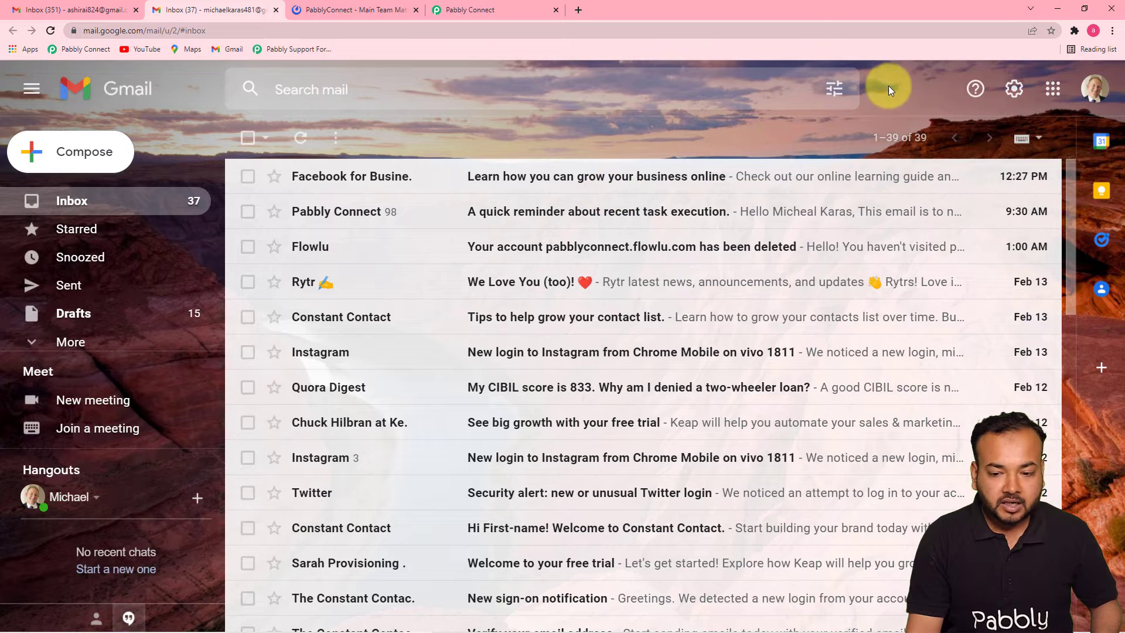
{"action": "left_click", "coordinate": [1091, 92]}
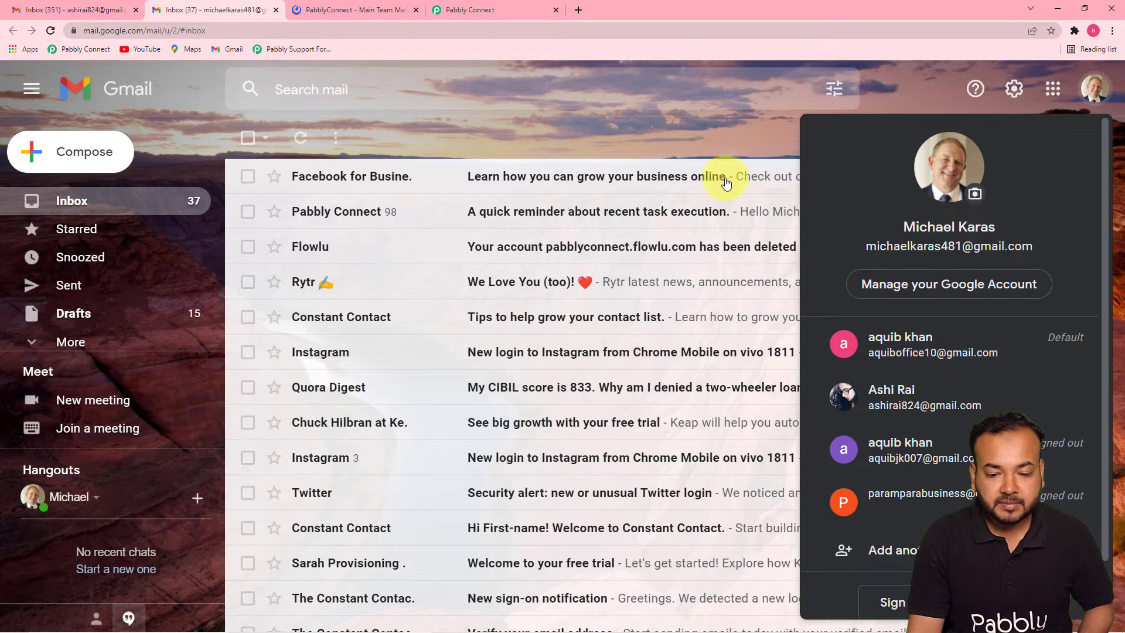
{"action": "left_click", "coordinate": [732, 125]}
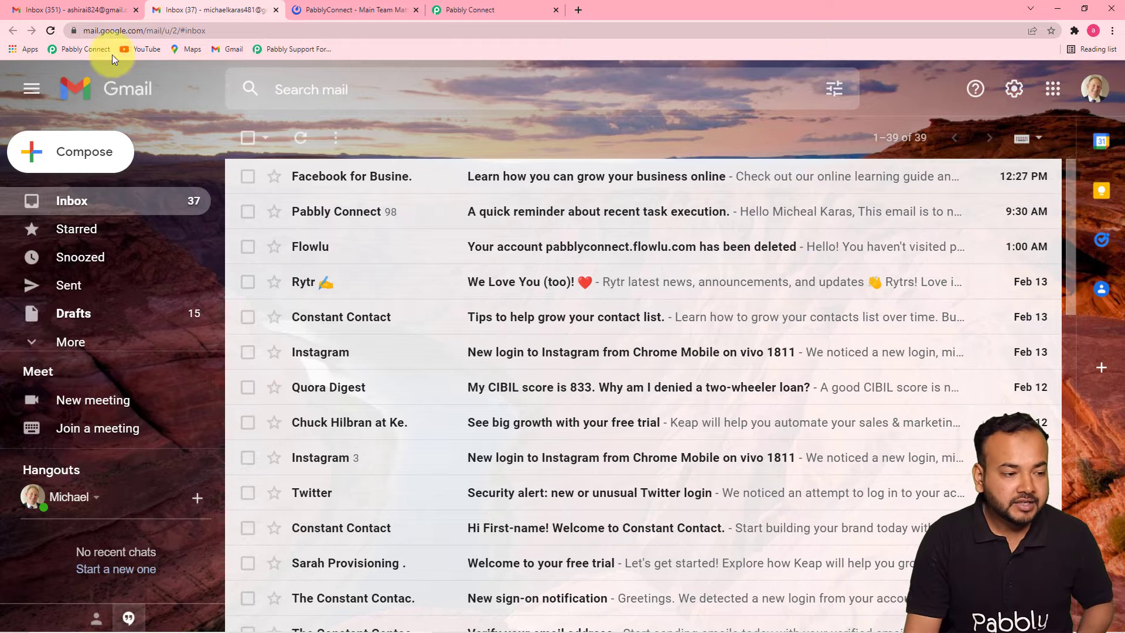
{"action": "left_click", "coordinate": [94, 17]}
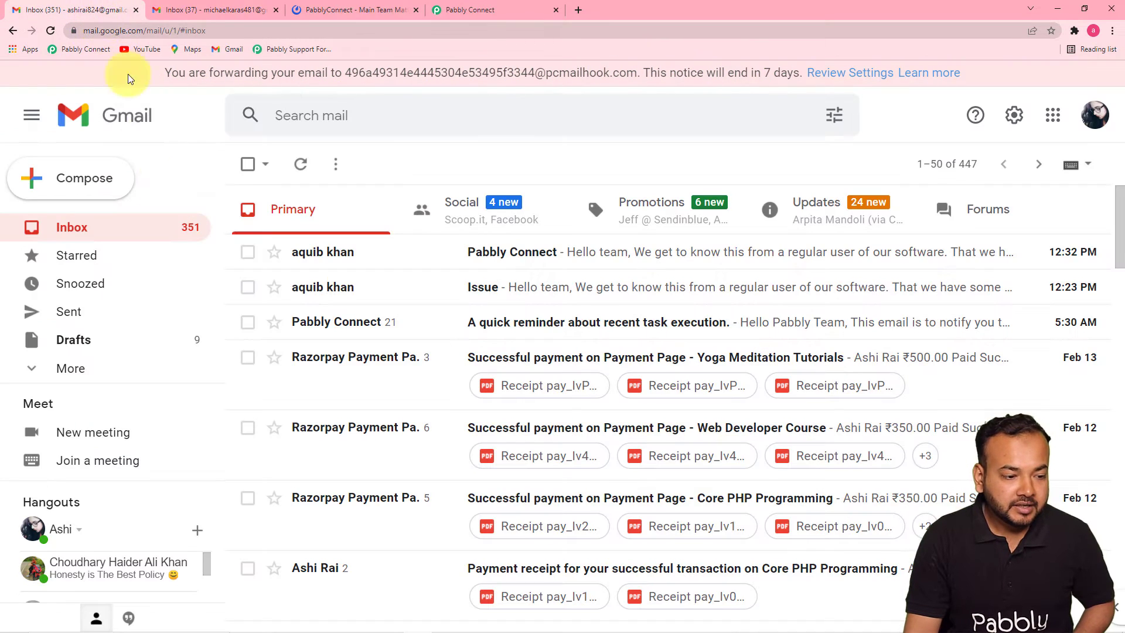
{"action": "left_click", "coordinate": [1093, 120]}
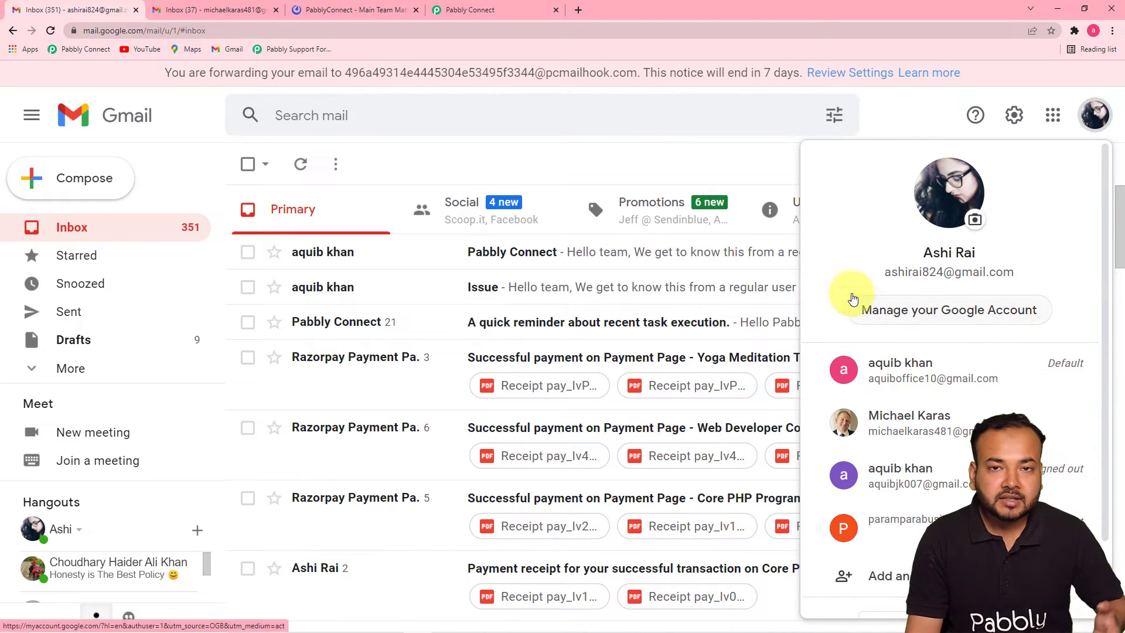
{"action": "left_click", "coordinate": [509, 13]}
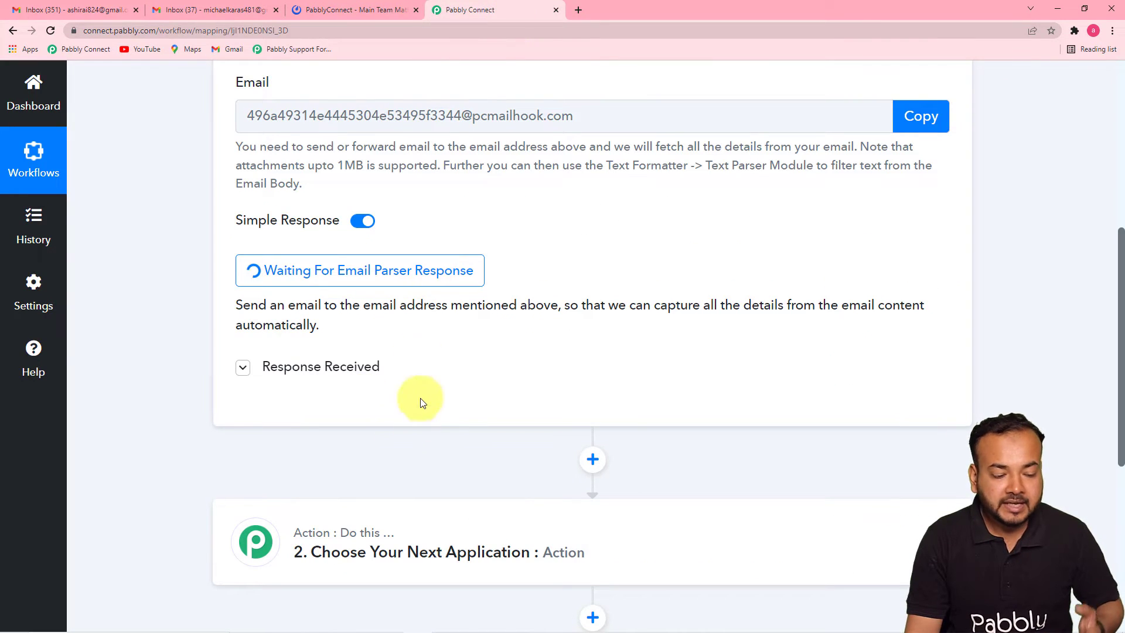
{"action": "left_click", "coordinate": [218, 12]}
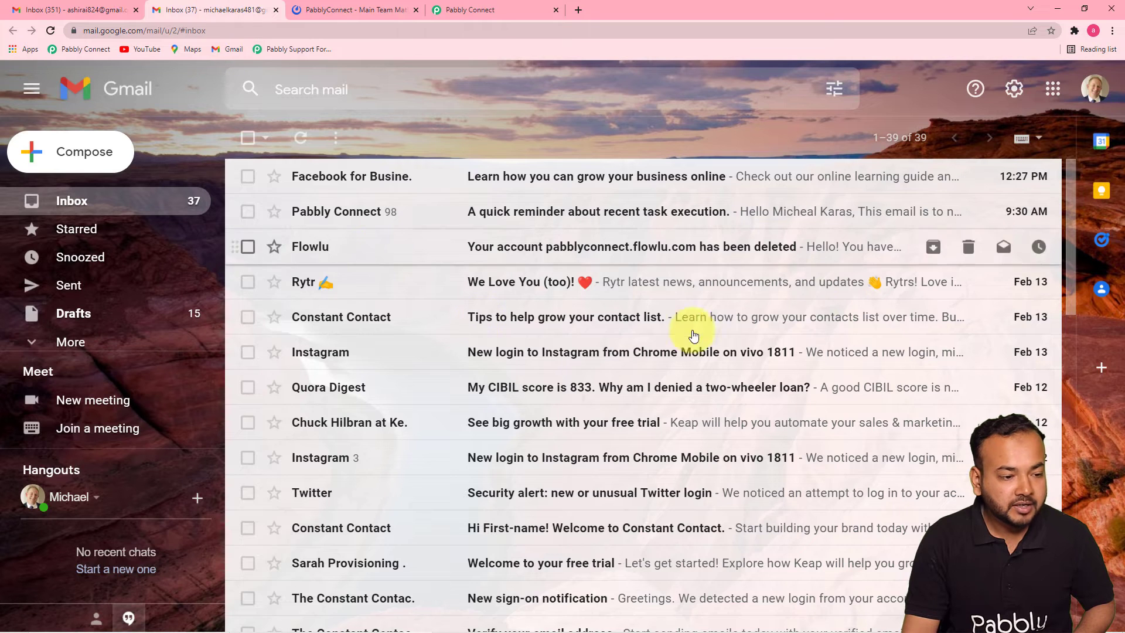
Step: Email the forwarding account a 'Pabbly Connect' message with the pasted parser-lagging text
{"action": "left_click", "coordinate": [86, 151]}
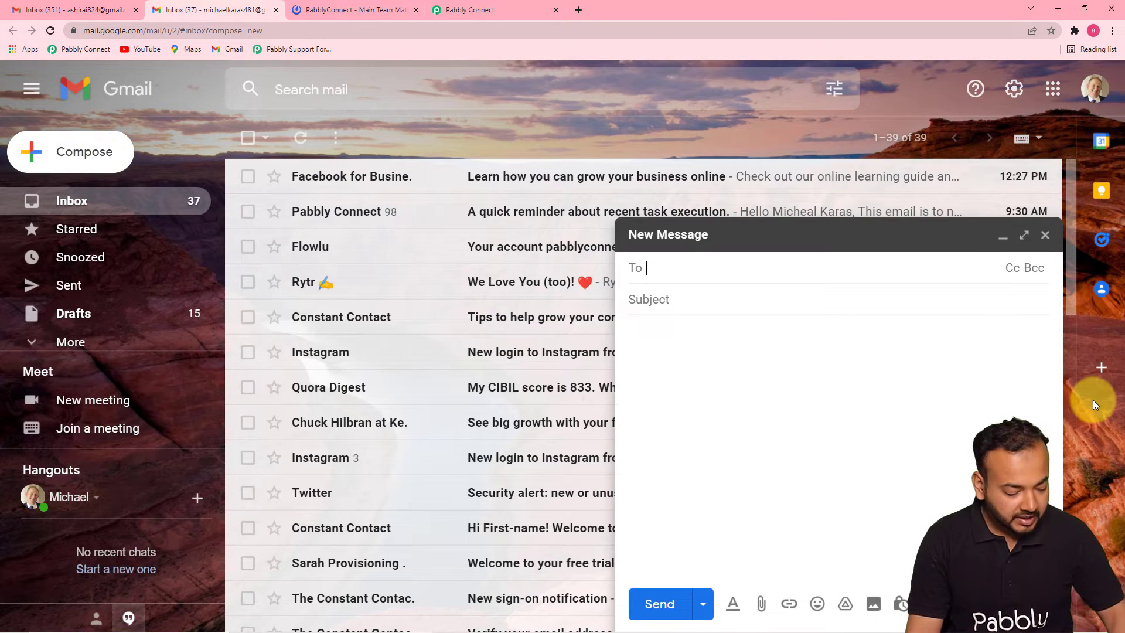
{"action": "type", "text": "ash"}
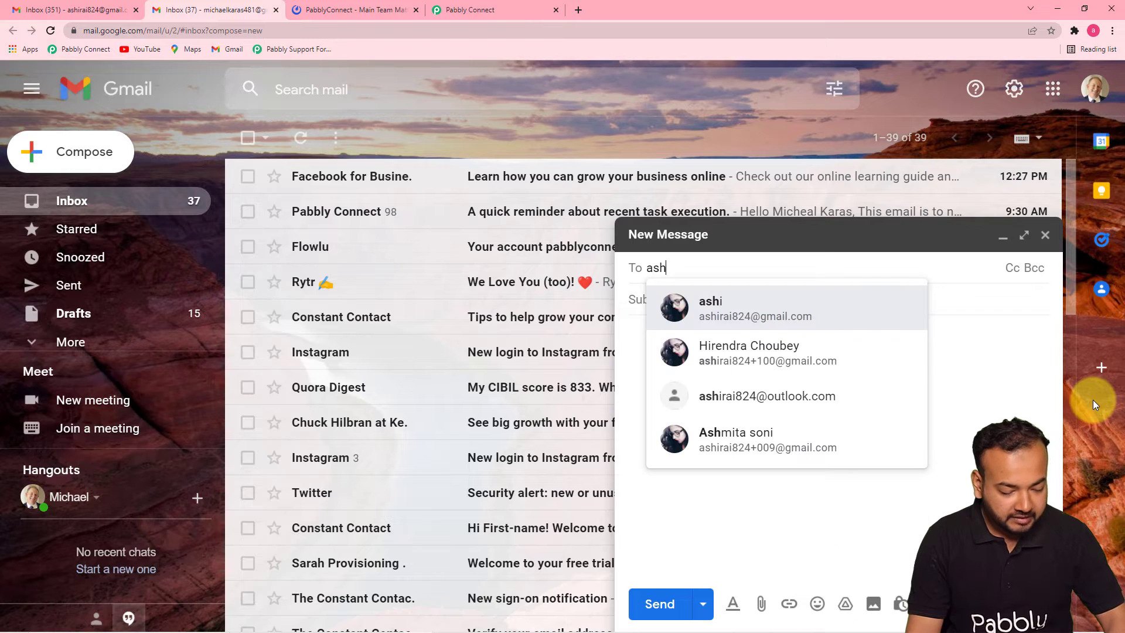
{"action": "left_click", "coordinate": [799, 322]}
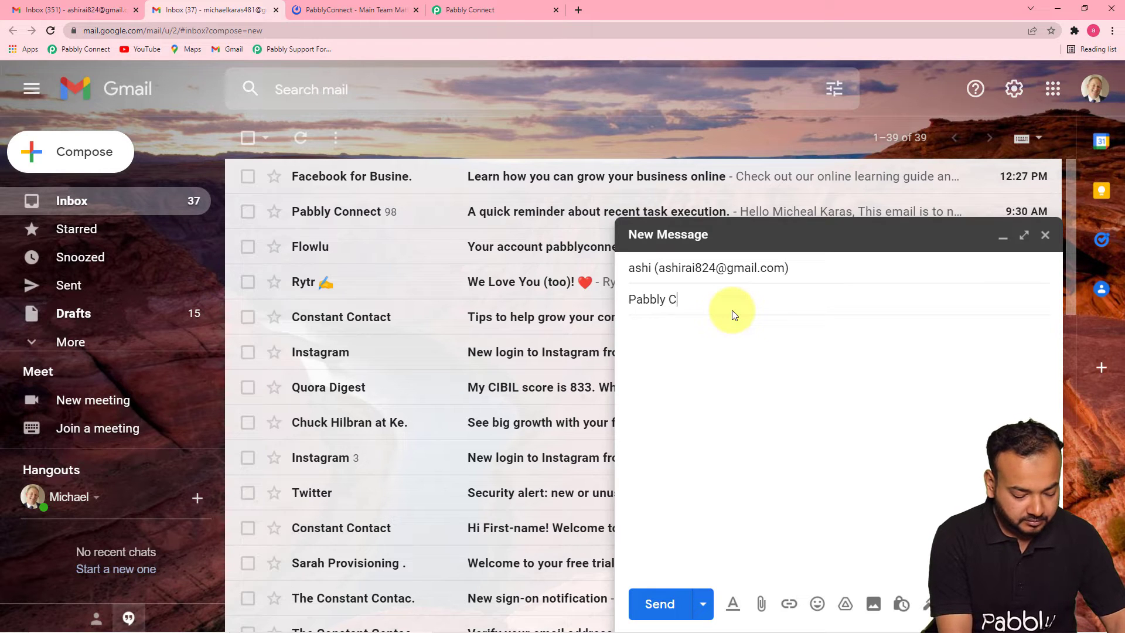
{"action": "left_click", "coordinate": [742, 390]}
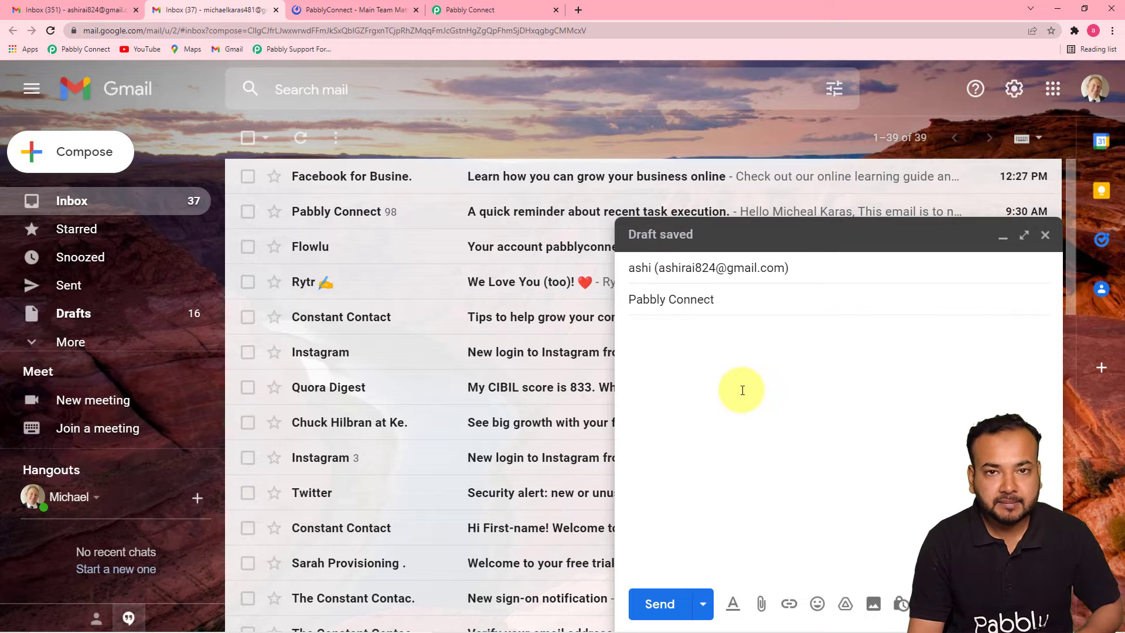
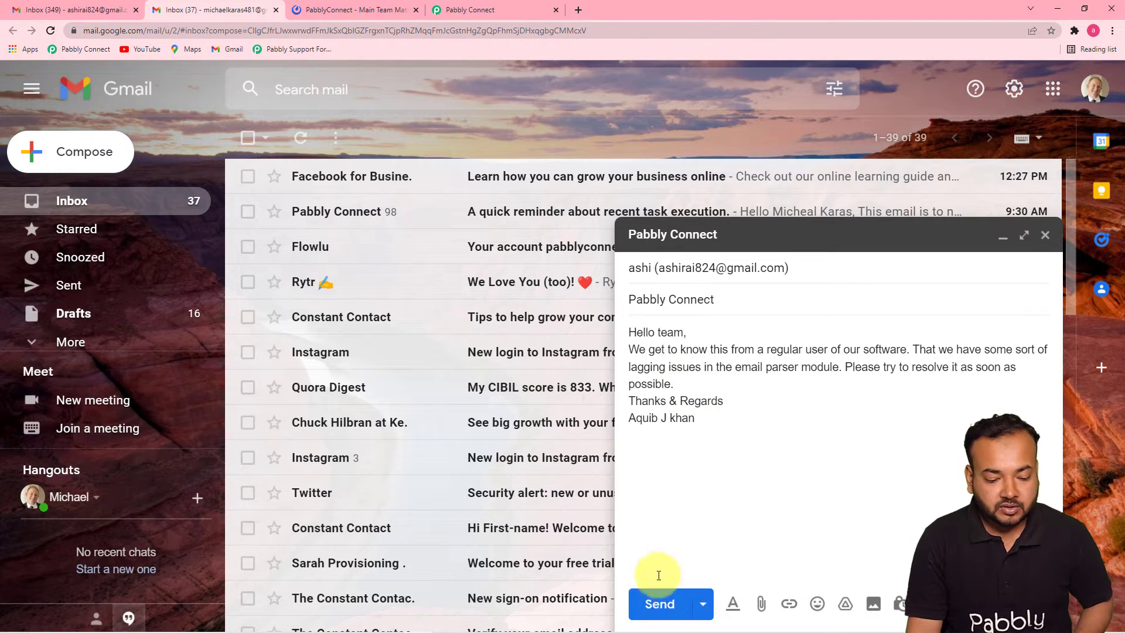
{"action": "left_click", "coordinate": [661, 602]}
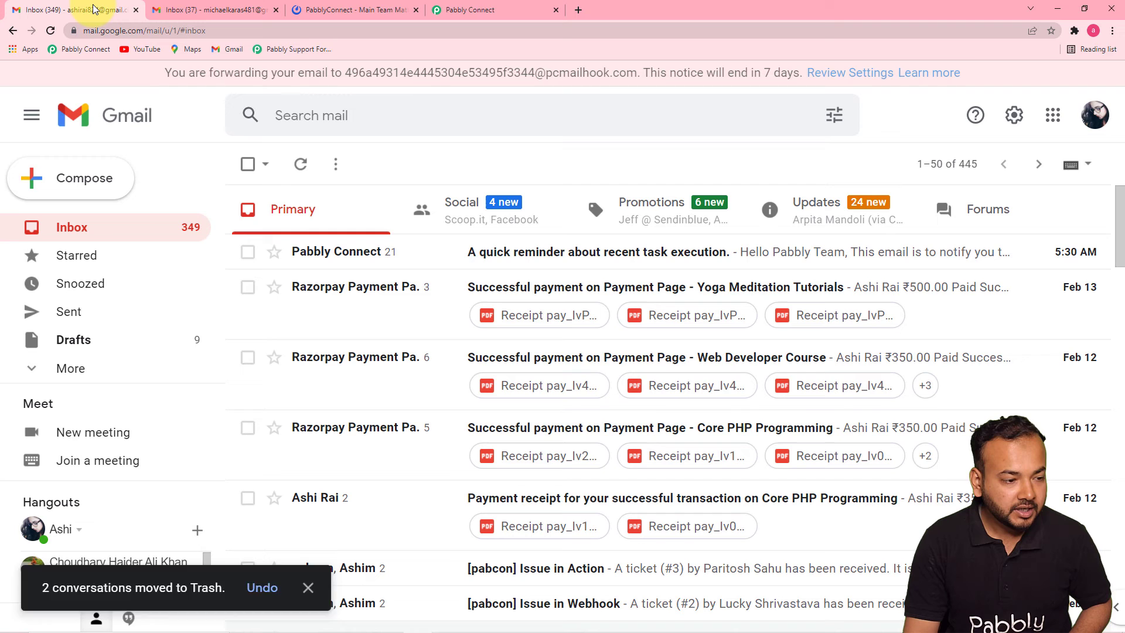
{"action": "left_click", "coordinate": [94, 9]}
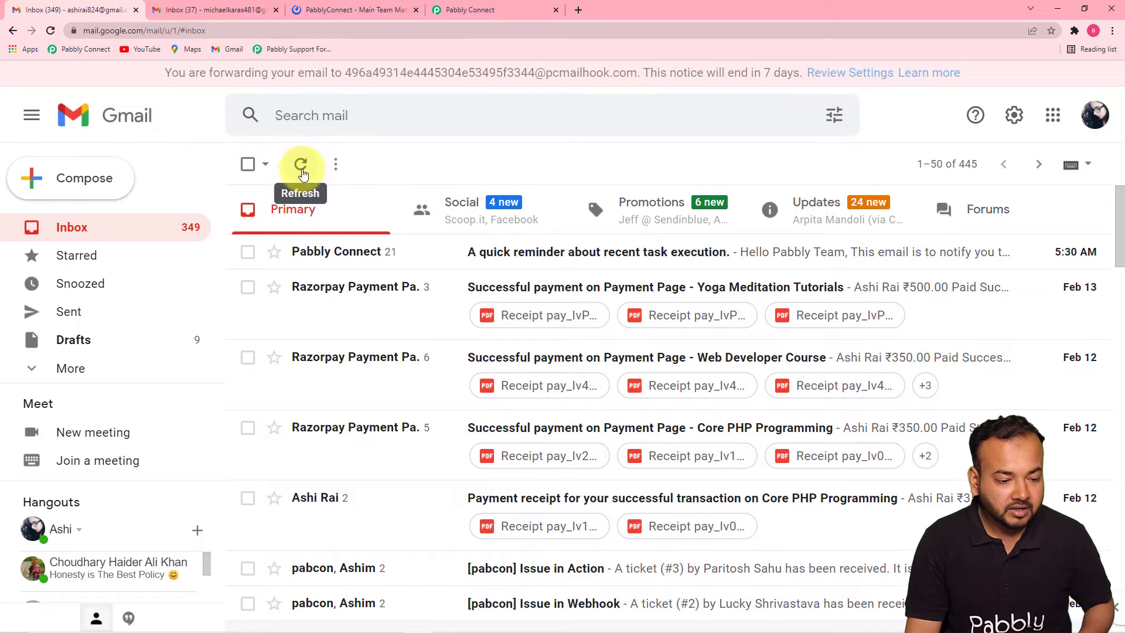
Step: Refresh the first inbox, open the new 'Pabbly Connect' email, and return to the workflow
{"action": "left_click", "coordinate": [301, 168]}
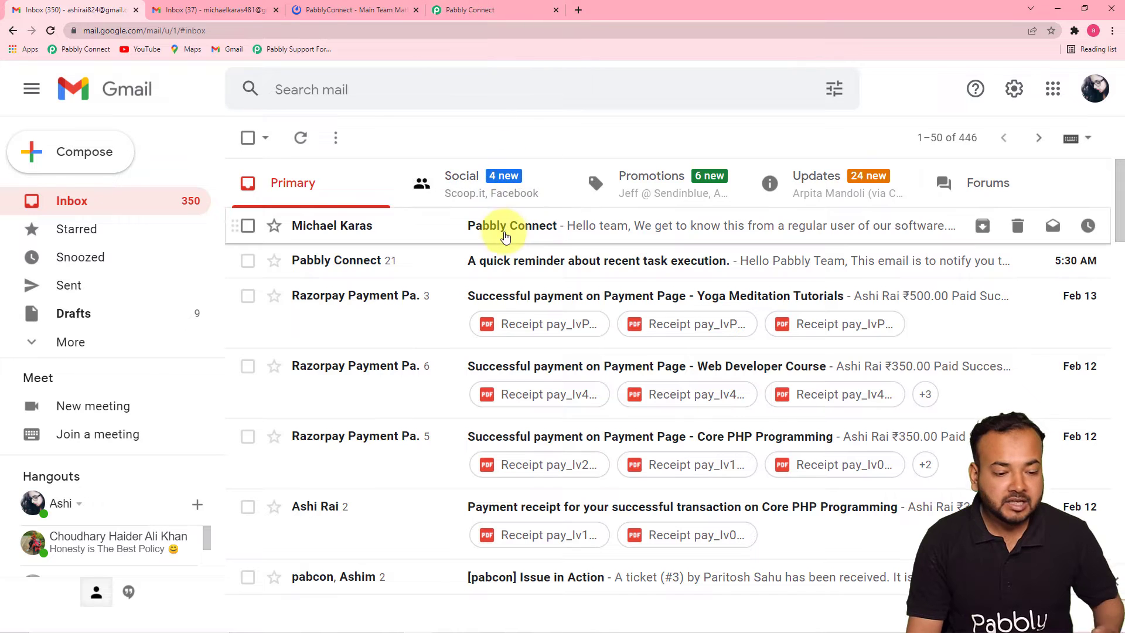
{"action": "left_click", "coordinate": [501, 227]}
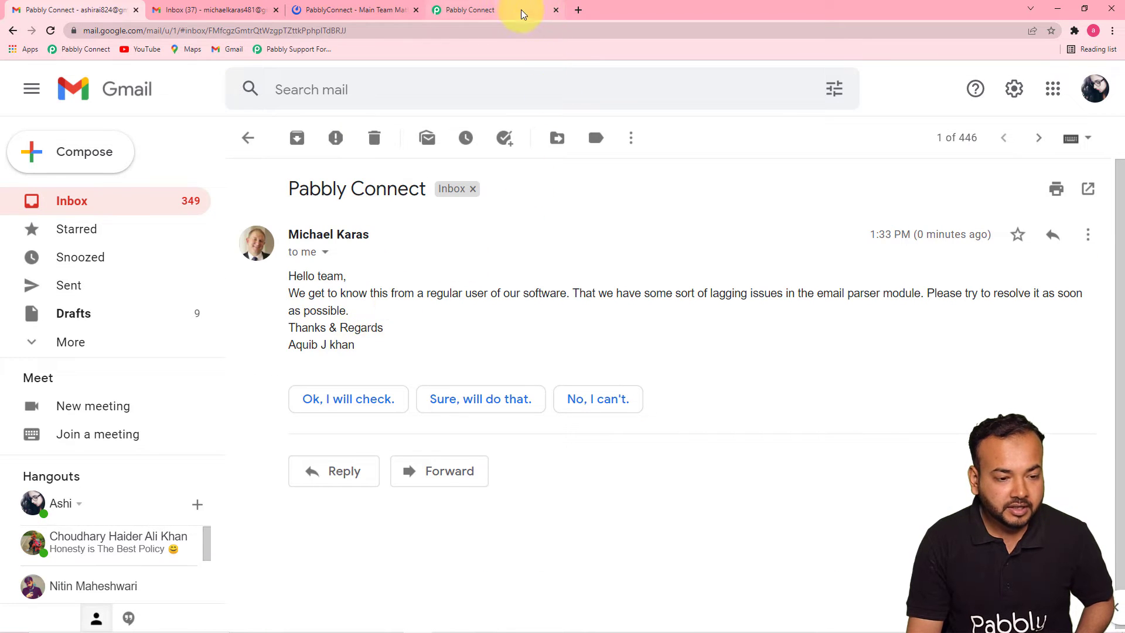
{"action": "left_click", "coordinate": [519, 9]}
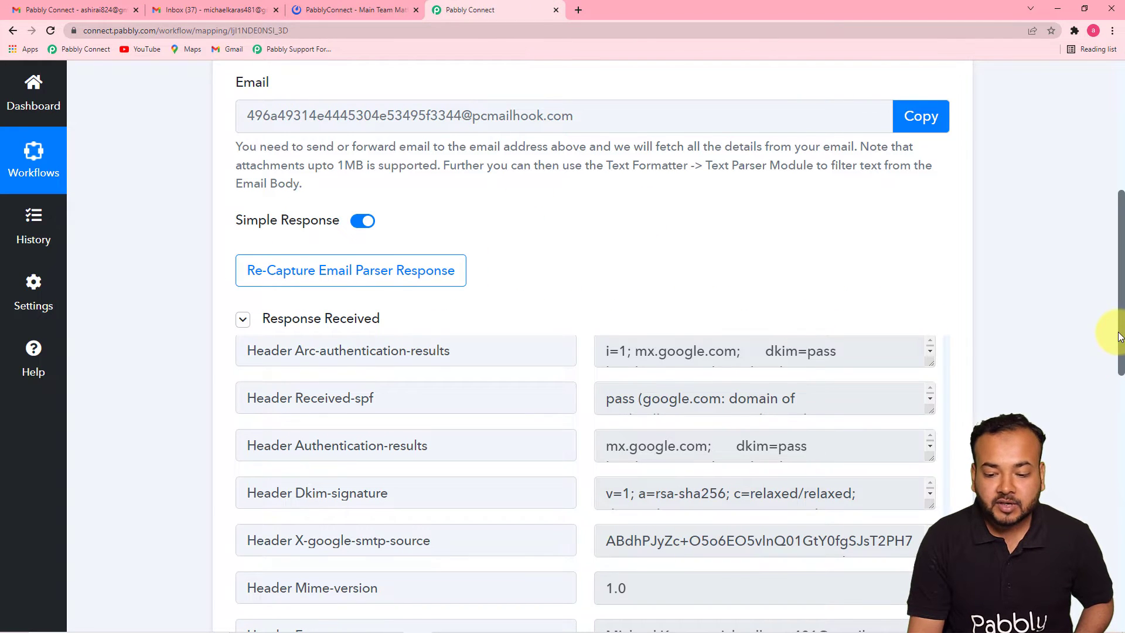
Step: Review the captured sender, subject, and enlarged Body Text showing the lagging-issues message
{"action": "left_click_drag", "start_coordinate": [1120, 336], "coordinate": [1120, 435]}
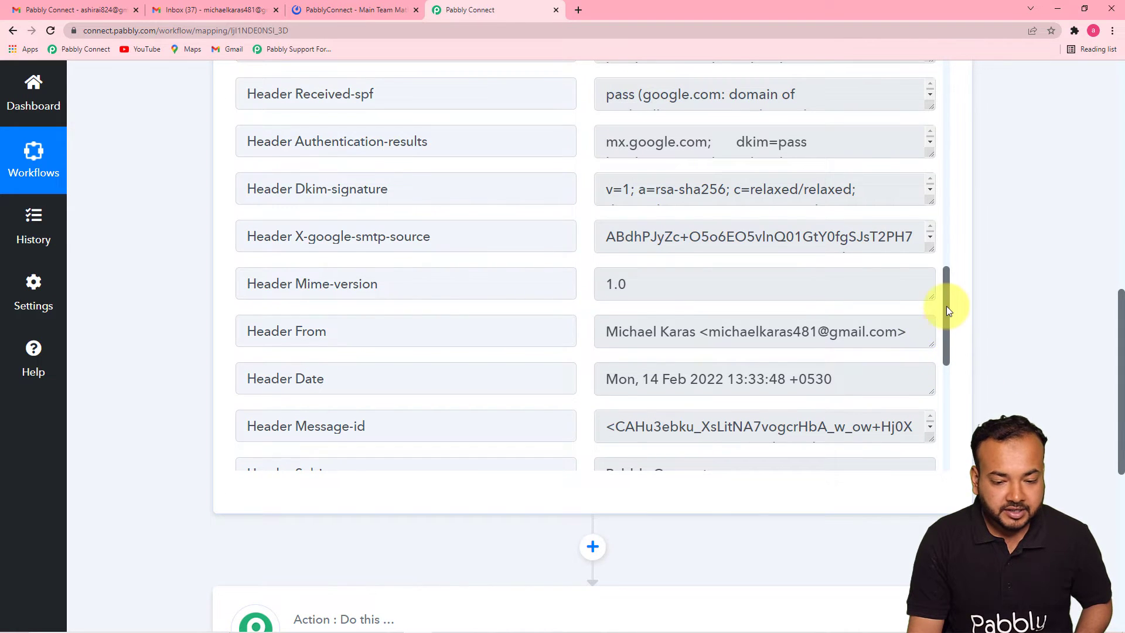
{"action": "left_click_drag", "start_coordinate": [948, 306], "coordinate": [948, 75]}
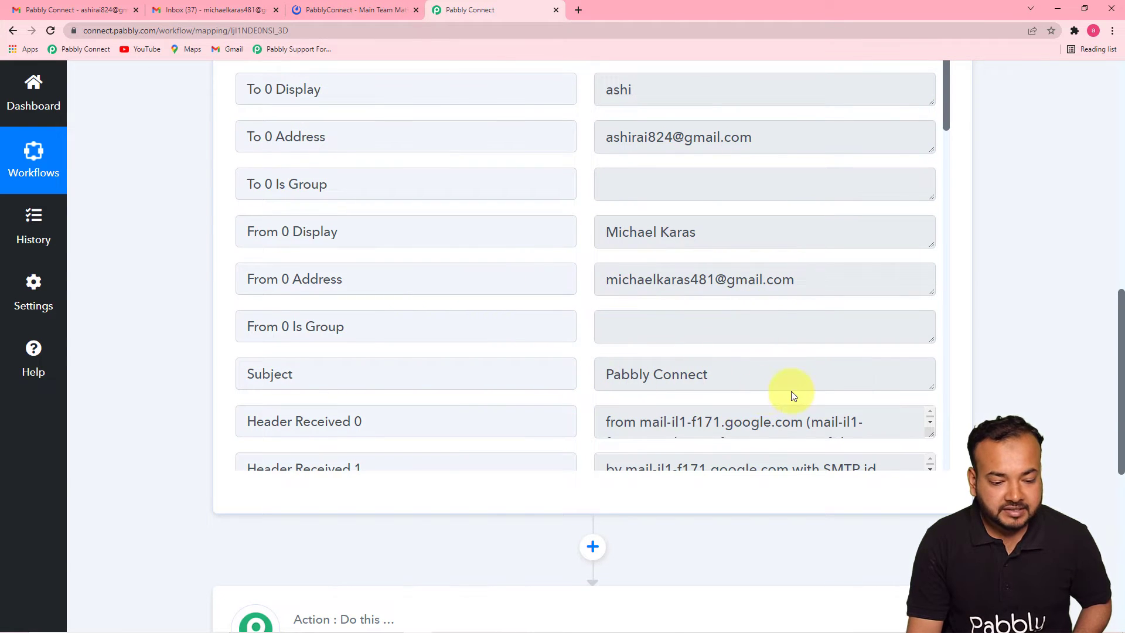
{"action": "left_click_drag", "start_coordinate": [947, 124], "coordinate": [963, 432]}
{"action": "scroll", "coordinate": [963, 431], "scroll_direction": "down", "scroll_amount": 2}
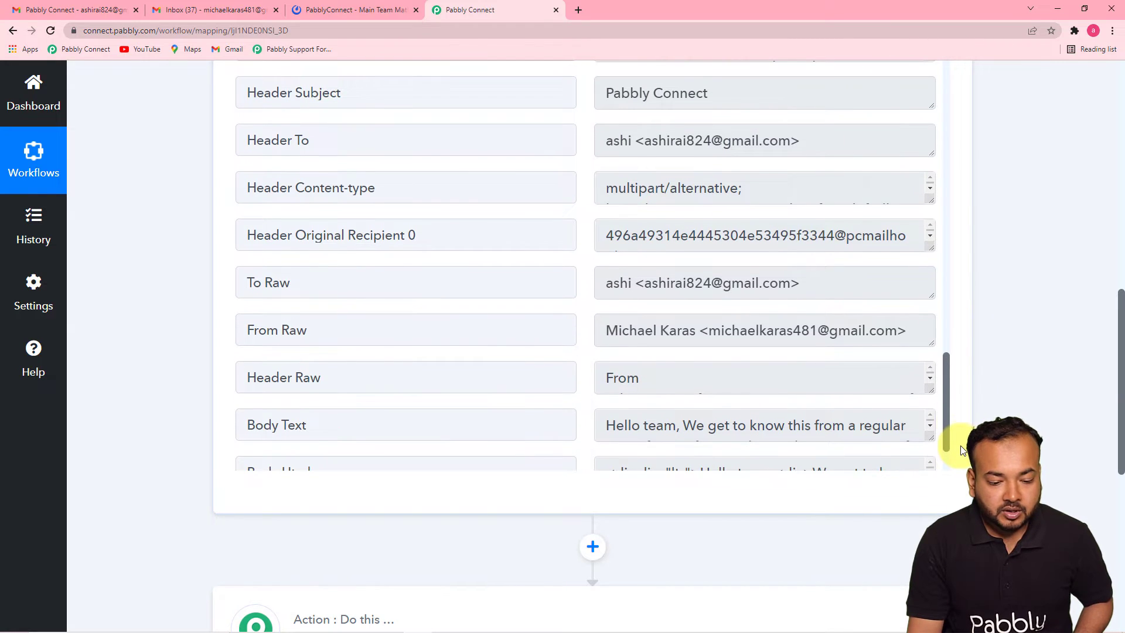
{"action": "scroll", "coordinate": [949, 398], "scroll_direction": "down", "scroll_amount": 3}
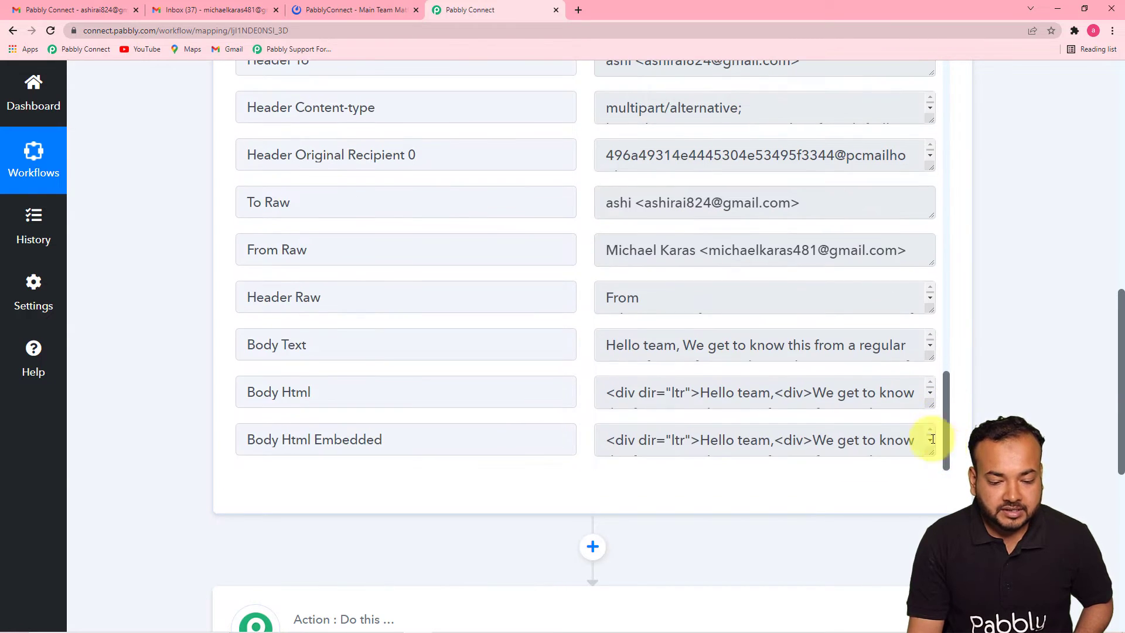
{"action": "left_click_drag", "start_coordinate": [927, 356], "coordinate": [904, 447]}
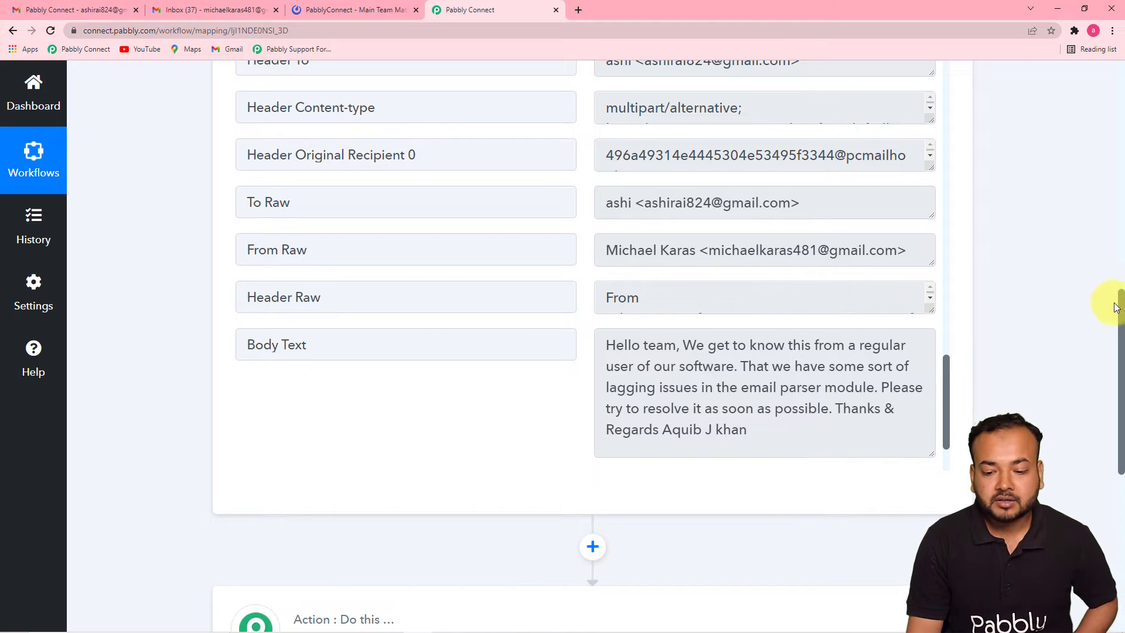
{"action": "left_click_drag", "start_coordinate": [1120, 304], "coordinate": [1105, 389]}
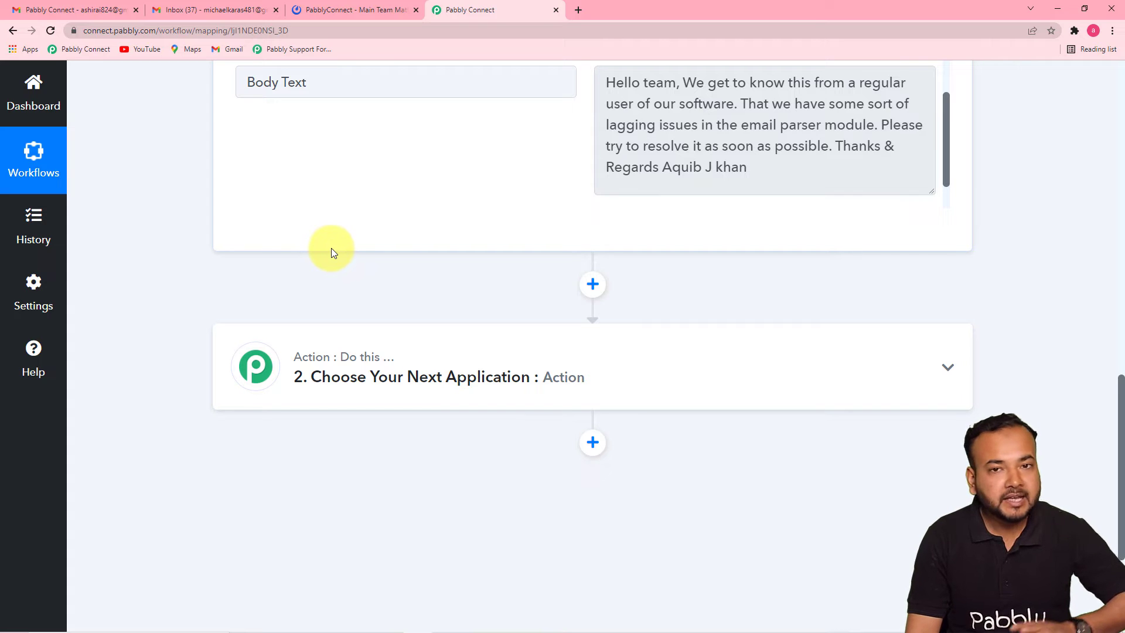
{"action": "scroll", "coordinate": [507, 333], "scroll_direction": "up", "scroll_amount": 1}
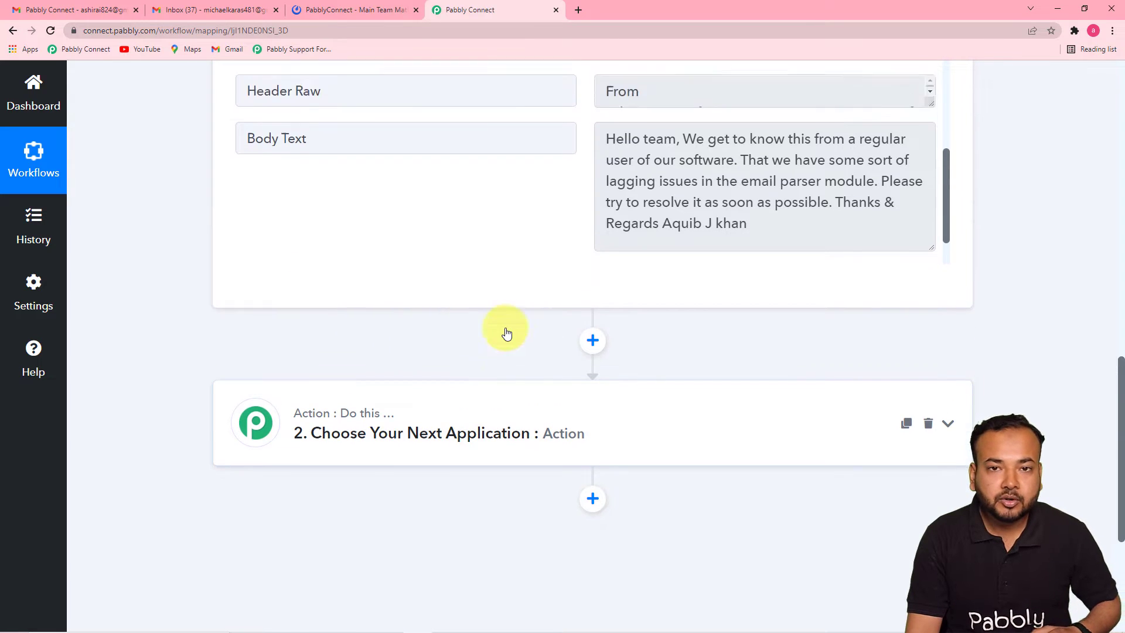
{"action": "scroll", "coordinate": [504, 331], "scroll_direction": "down", "scroll_amount": 2}
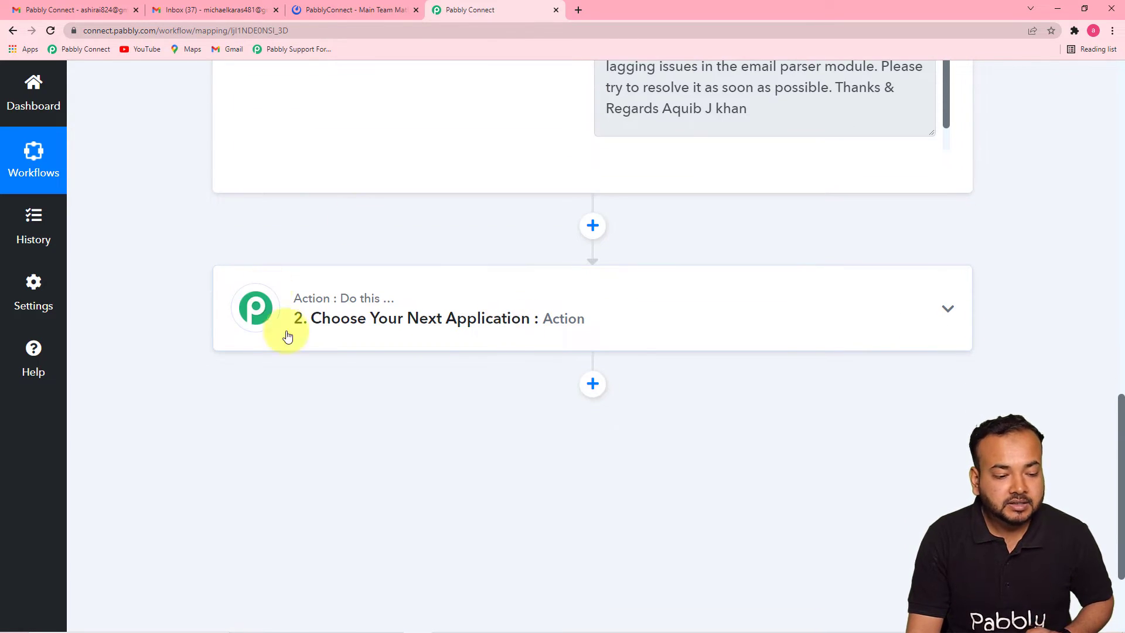
{"action": "left_click", "coordinate": [455, 303]}
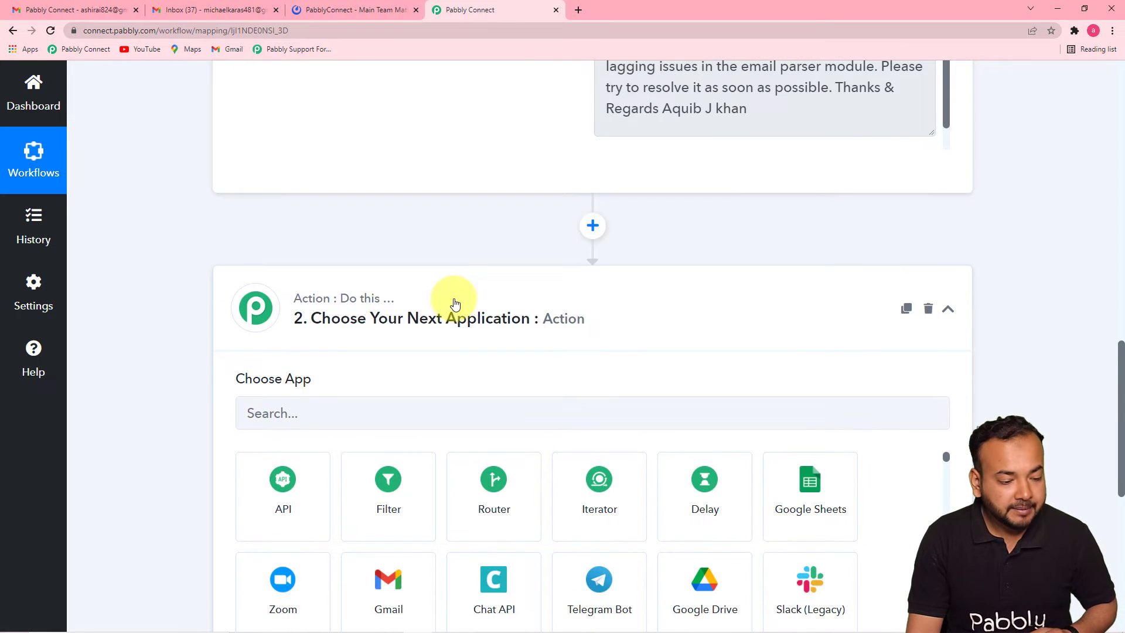
{"action": "scroll", "coordinate": [454, 303], "scroll_direction": "down", "scroll_amount": 4}
{"action": "left_click", "coordinate": [388, 274]}
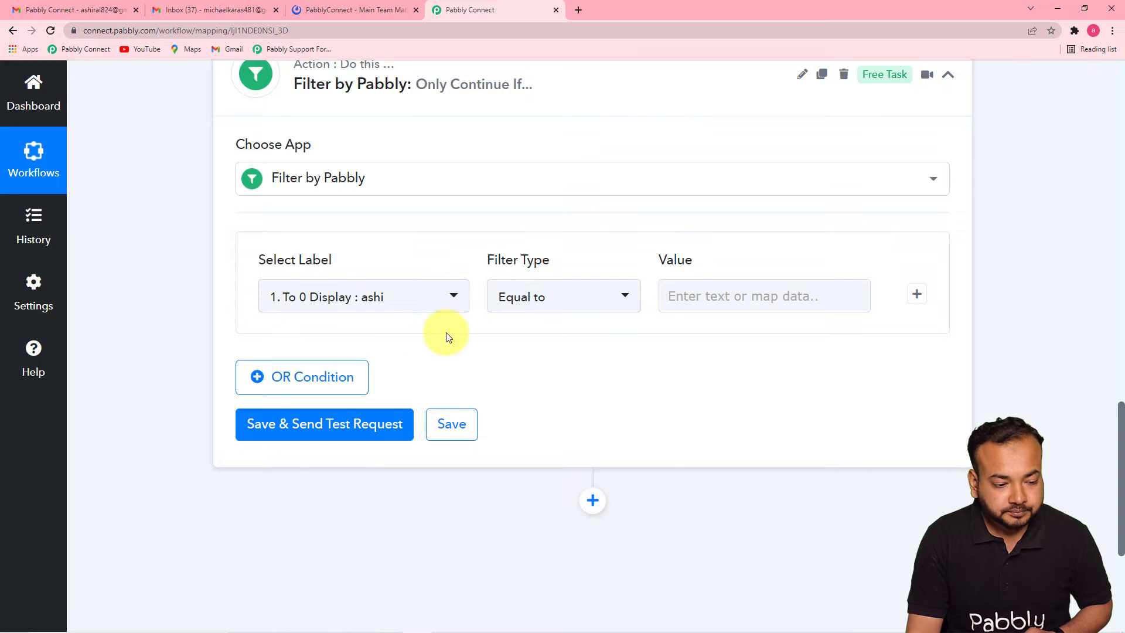
{"action": "scroll", "coordinate": [517, 349], "scroll_direction": "down", "scroll_amount": 2}
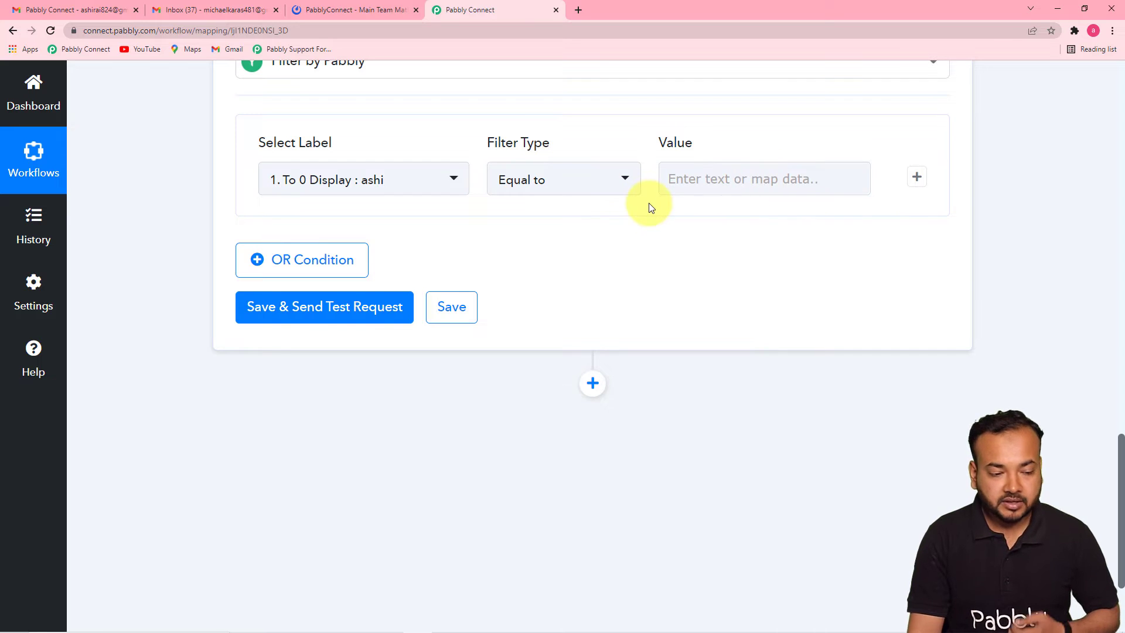
{"action": "left_click_drag", "start_coordinate": [1122, 451], "coordinate": [1121, 218]}
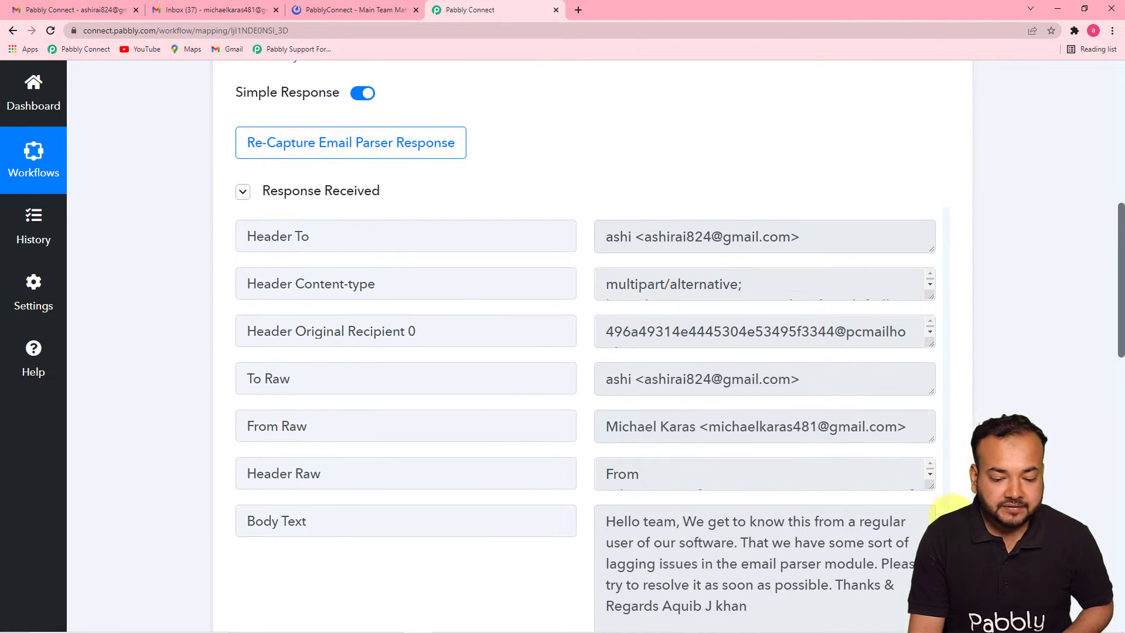
{"action": "scroll", "coordinate": [957, 501], "scroll_direction": "up", "scroll_amount": 3}
{"action": "left_click_drag", "start_coordinate": [957, 501], "coordinate": [950, 277]}
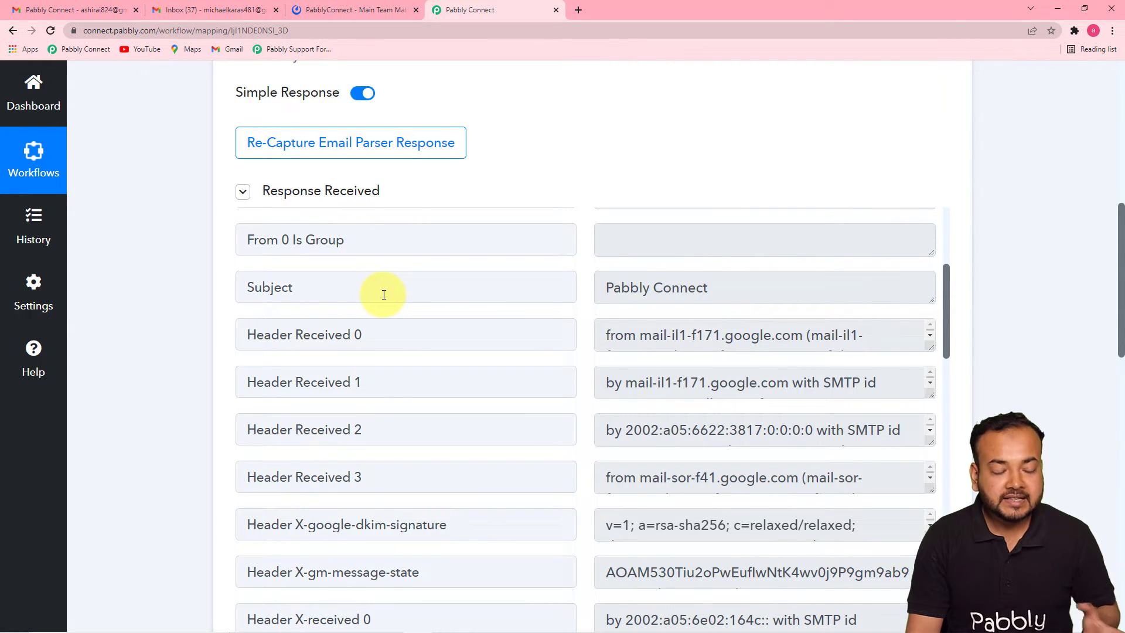
{"action": "left_click_drag", "start_coordinate": [1120, 256], "coordinate": [1082, 466]}
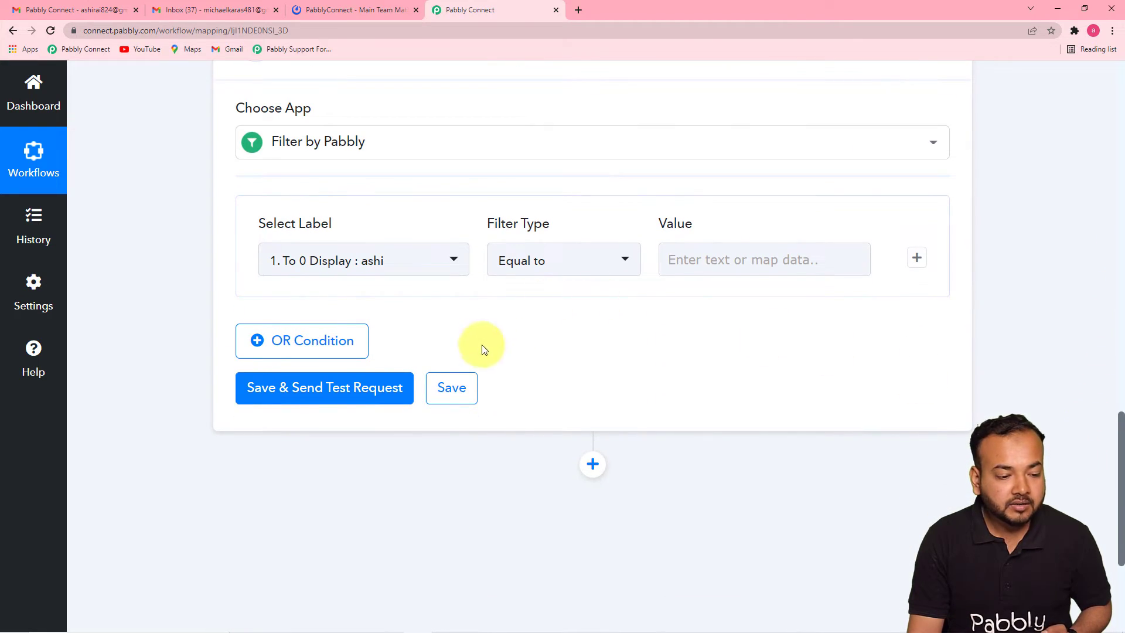
Step: Make the first filter condition '1. Subject' Contains 'Pabbly Connect'
{"action": "left_click", "coordinate": [457, 259]}
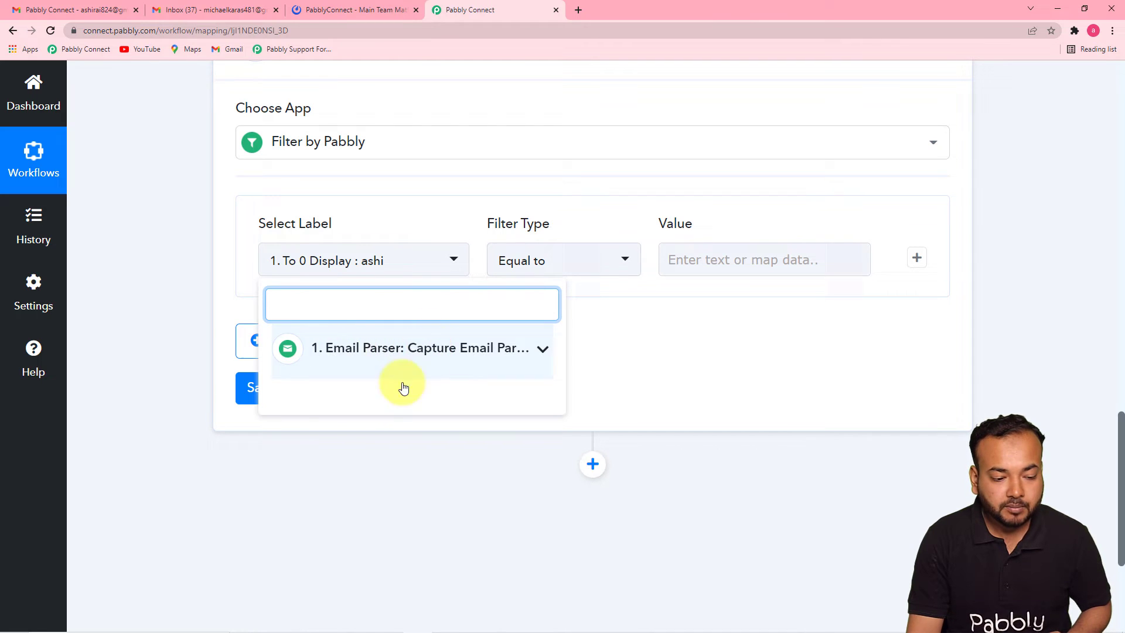
{"action": "left_click", "coordinate": [394, 351]}
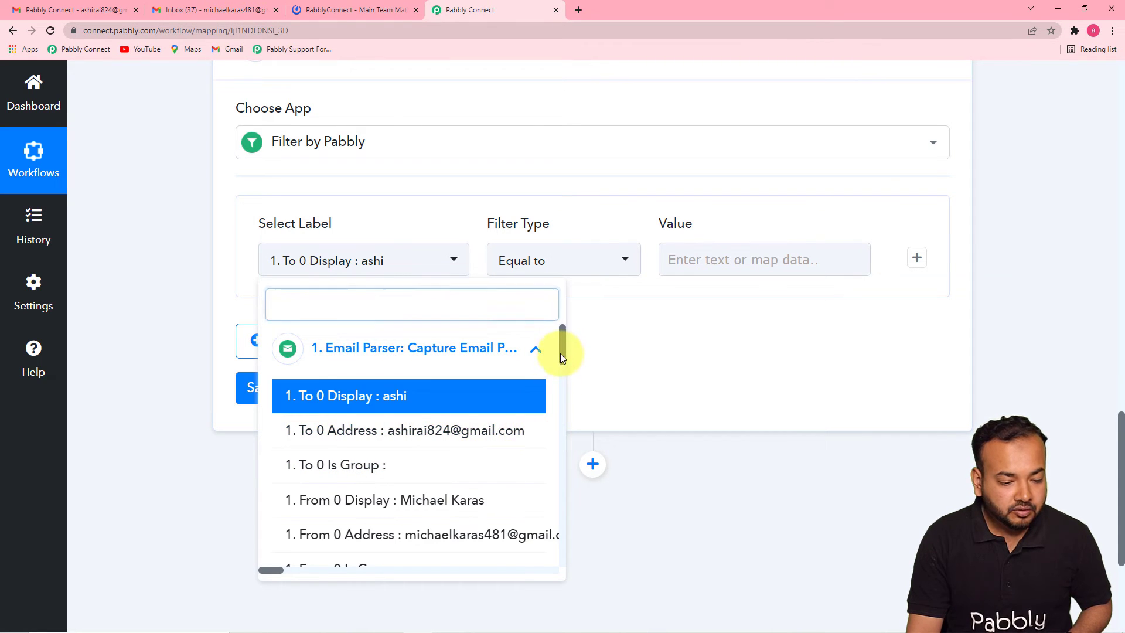
{"action": "left_click_drag", "start_coordinate": [560, 354], "coordinate": [560, 370]}
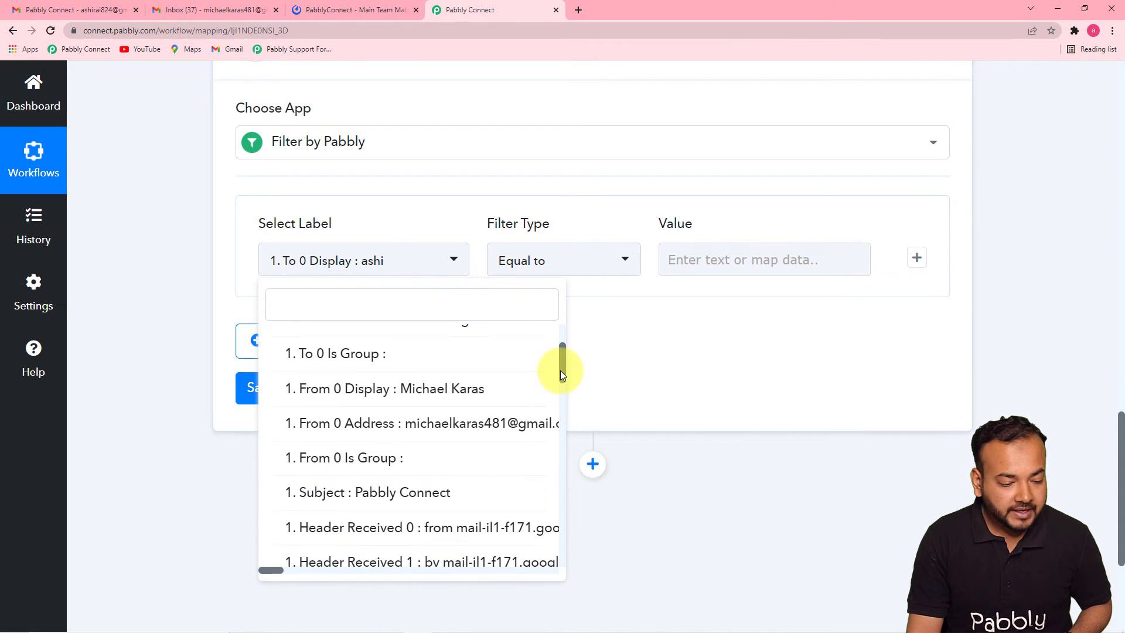
{"action": "left_click", "coordinate": [394, 494]}
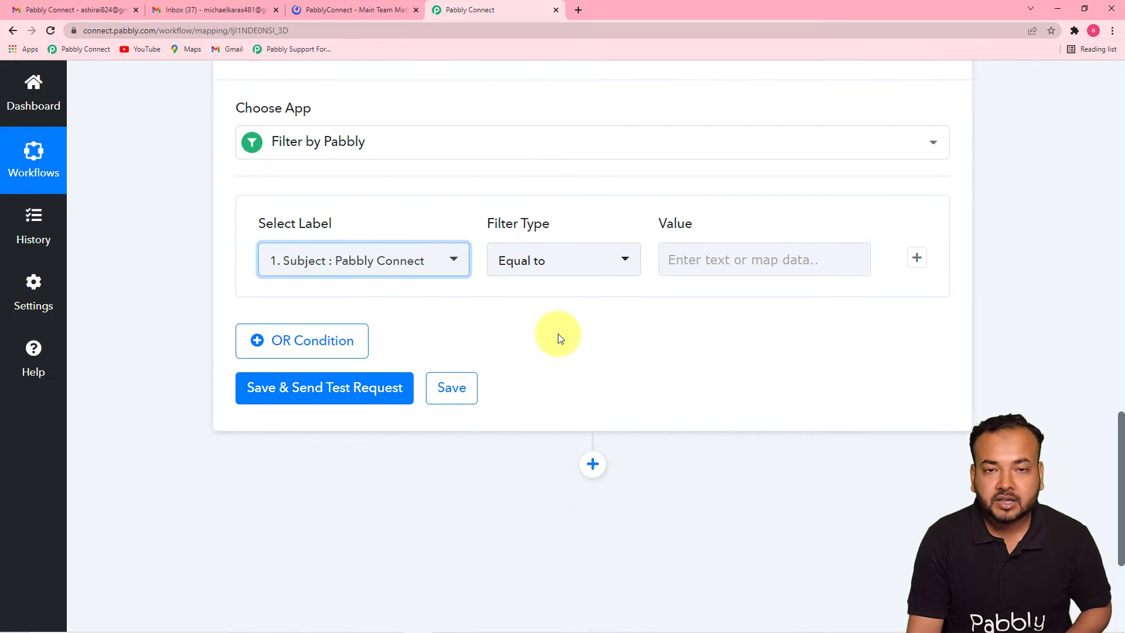
{"action": "left_click", "coordinate": [556, 269]}
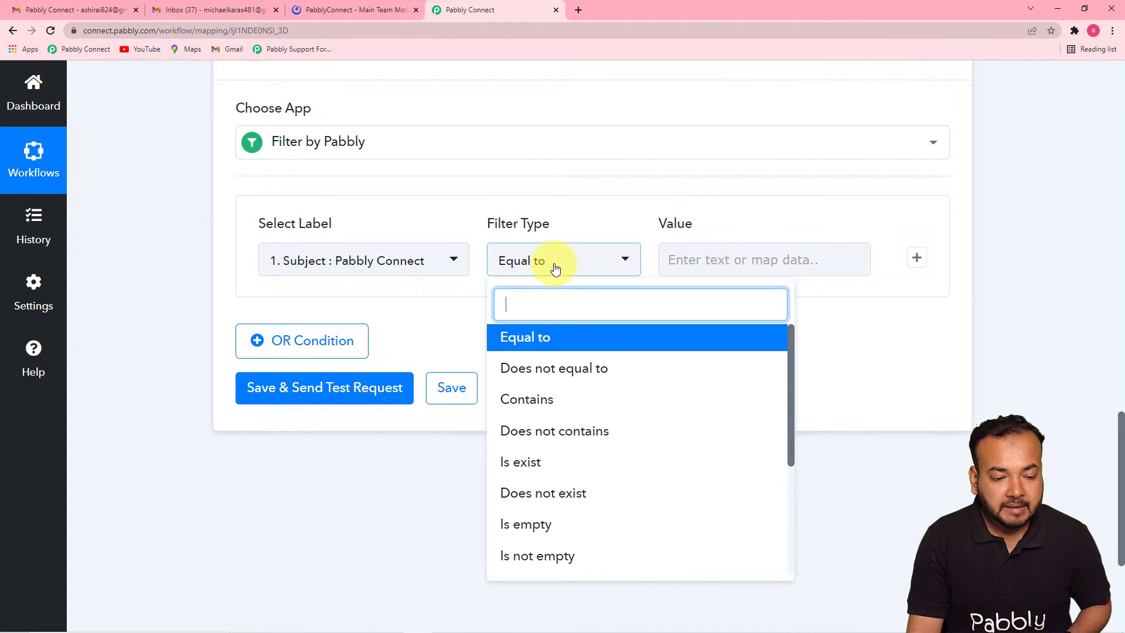
{"action": "left_click", "coordinate": [535, 404]}
{"action": "left_click", "coordinate": [776, 272]}
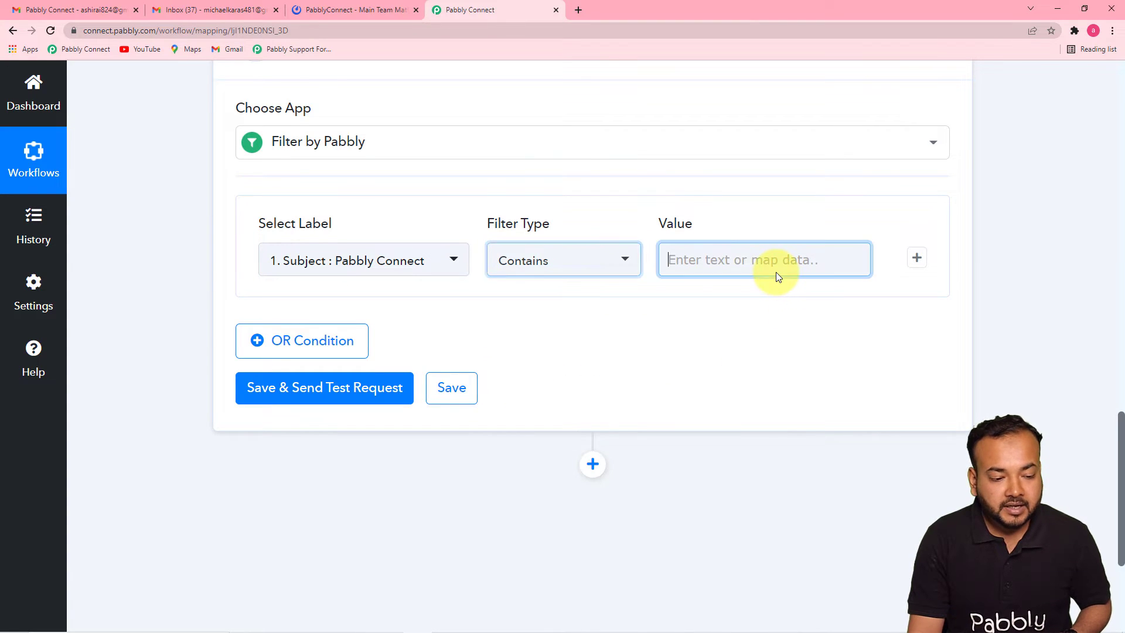
{"action": "type", "text": "Pa"}
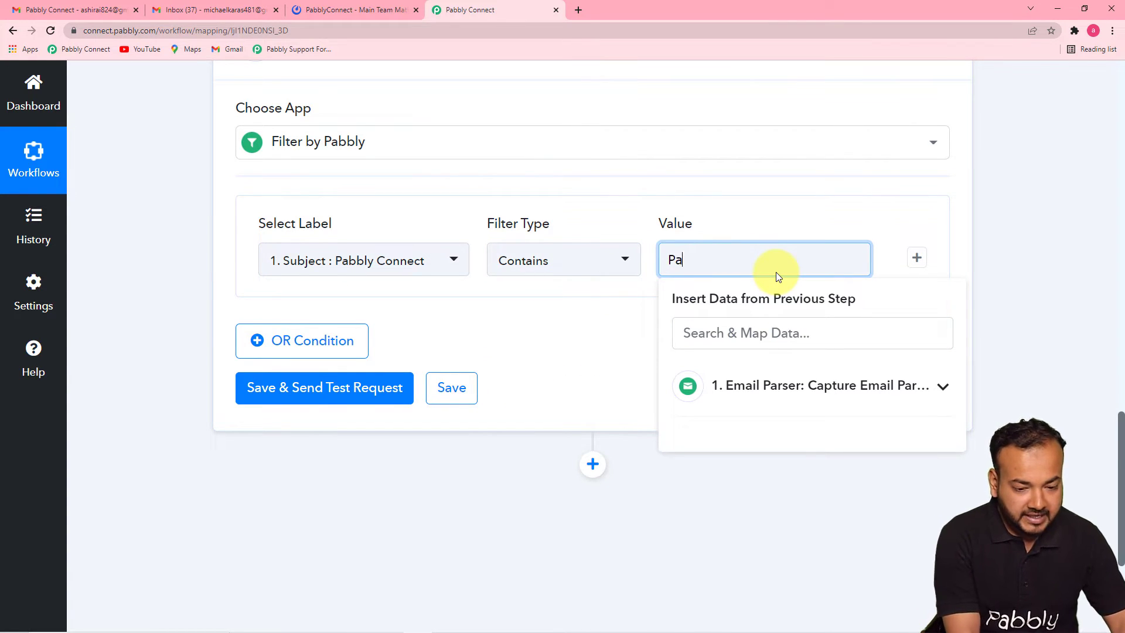
{"action": "type", "text": "bbly Connect"}
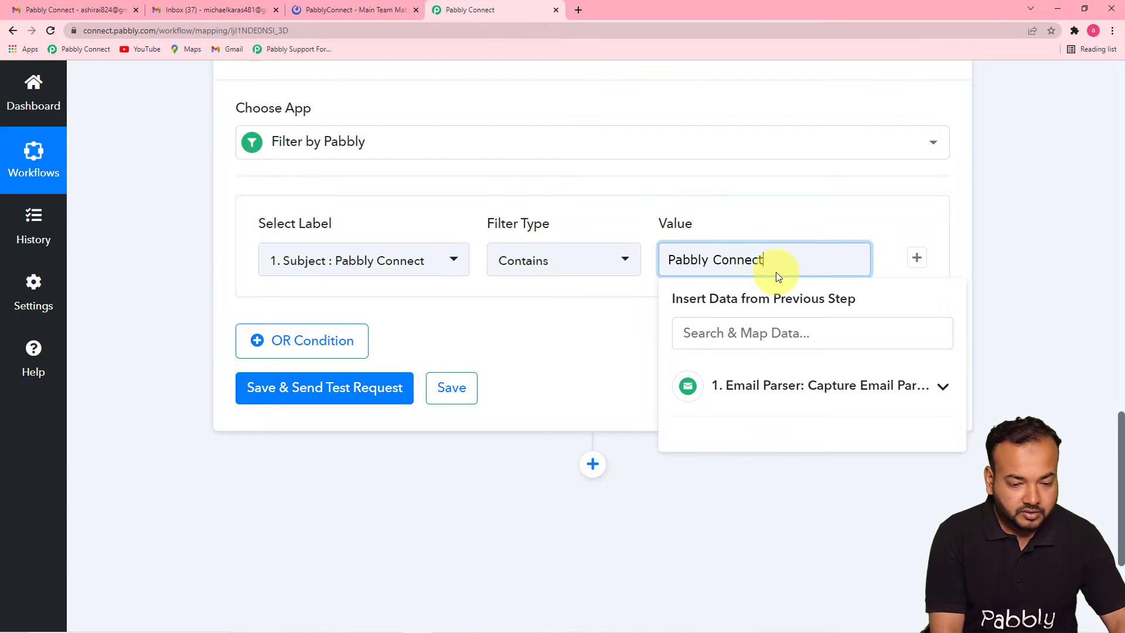
{"action": "left_click", "coordinate": [586, 340]}
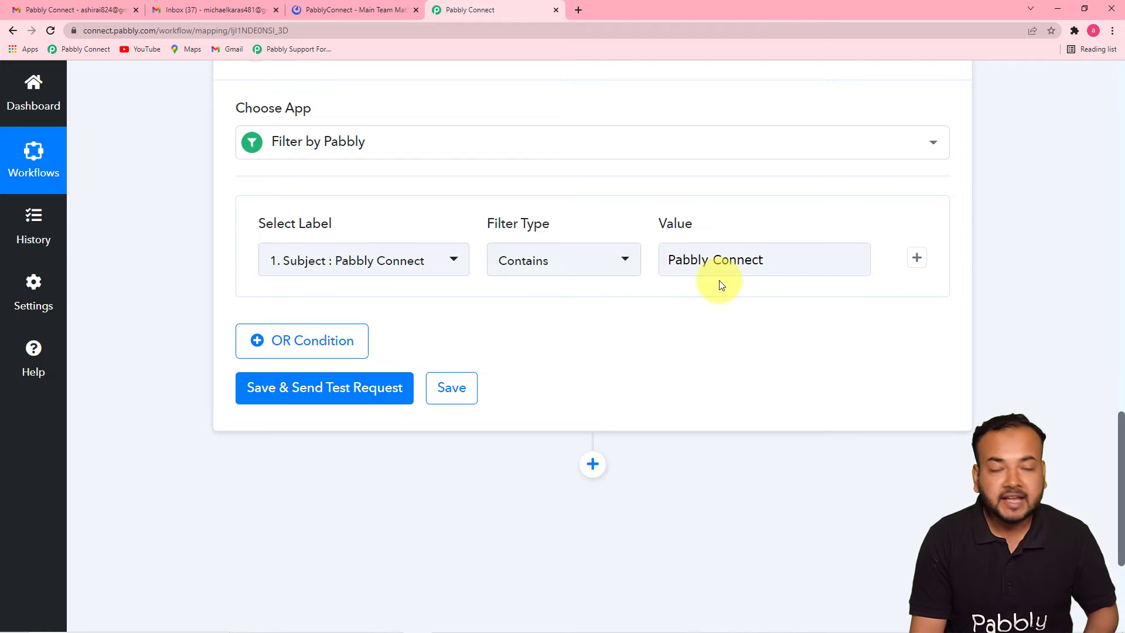
Step: Add an OR condition checking that '1. Subject' Contains 'Issue'
{"action": "left_click", "coordinate": [306, 339]}
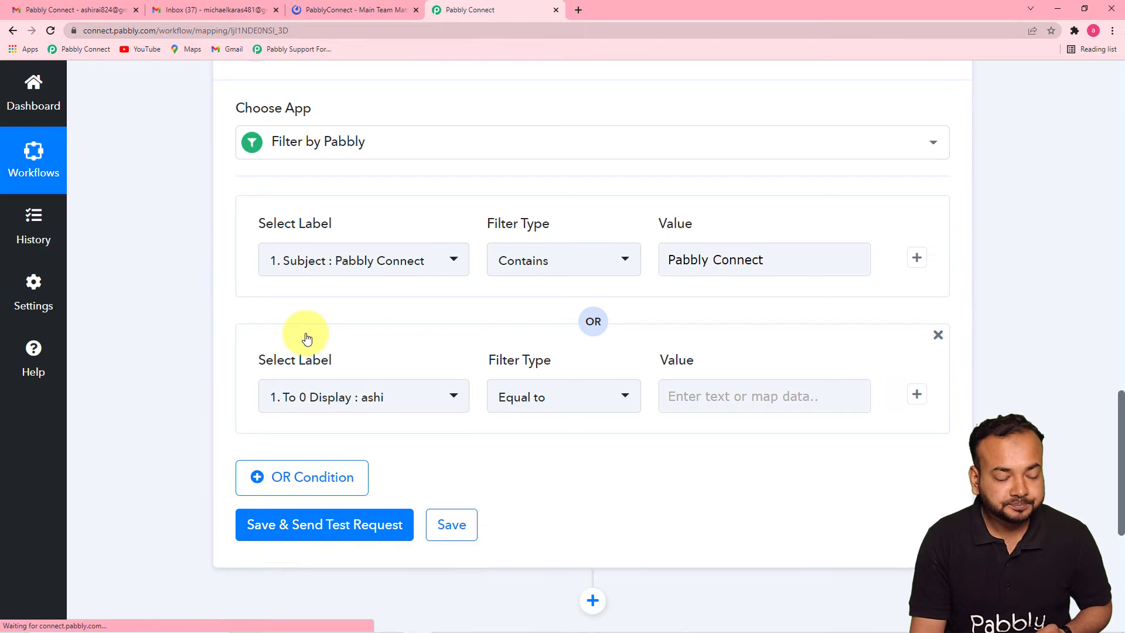
{"action": "scroll", "coordinate": [302, 336], "scroll_direction": "down", "scroll_amount": 2}
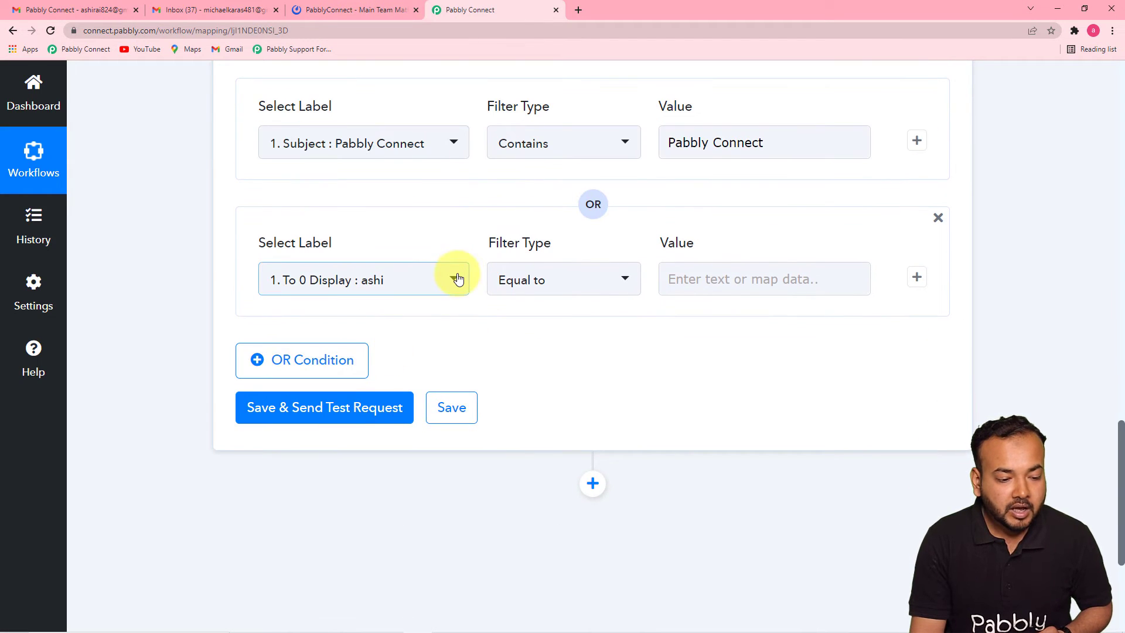
{"action": "left_click", "coordinate": [455, 278]}
{"action": "left_click", "coordinate": [394, 384]}
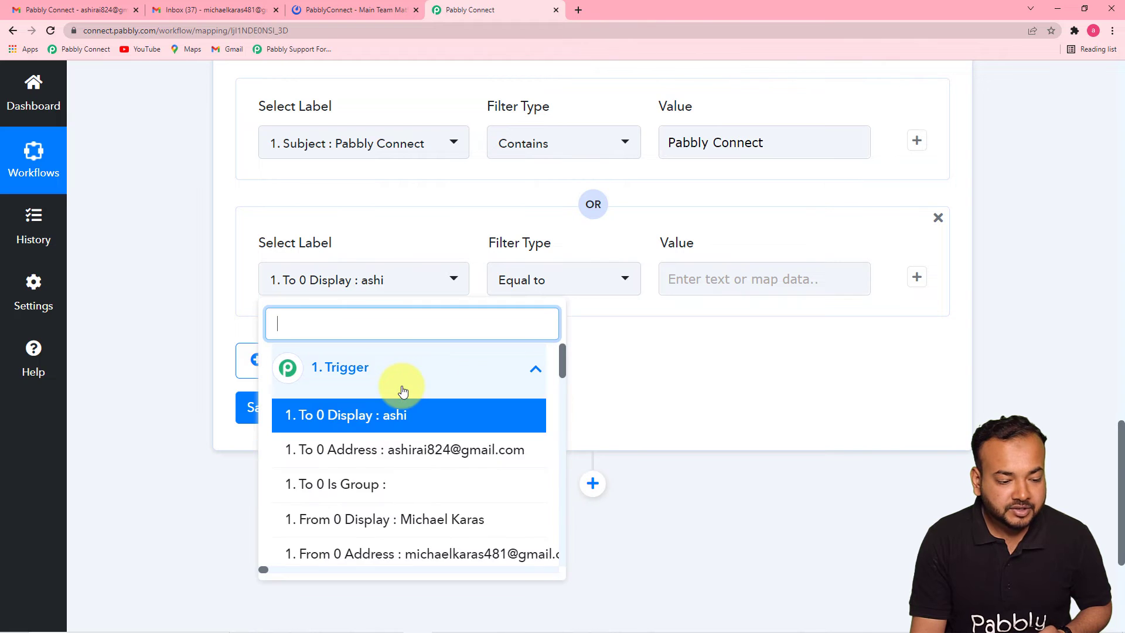
{"action": "left_click_drag", "start_coordinate": [562, 373], "coordinate": [563, 397]}
{"action": "left_click", "coordinate": [365, 398]}
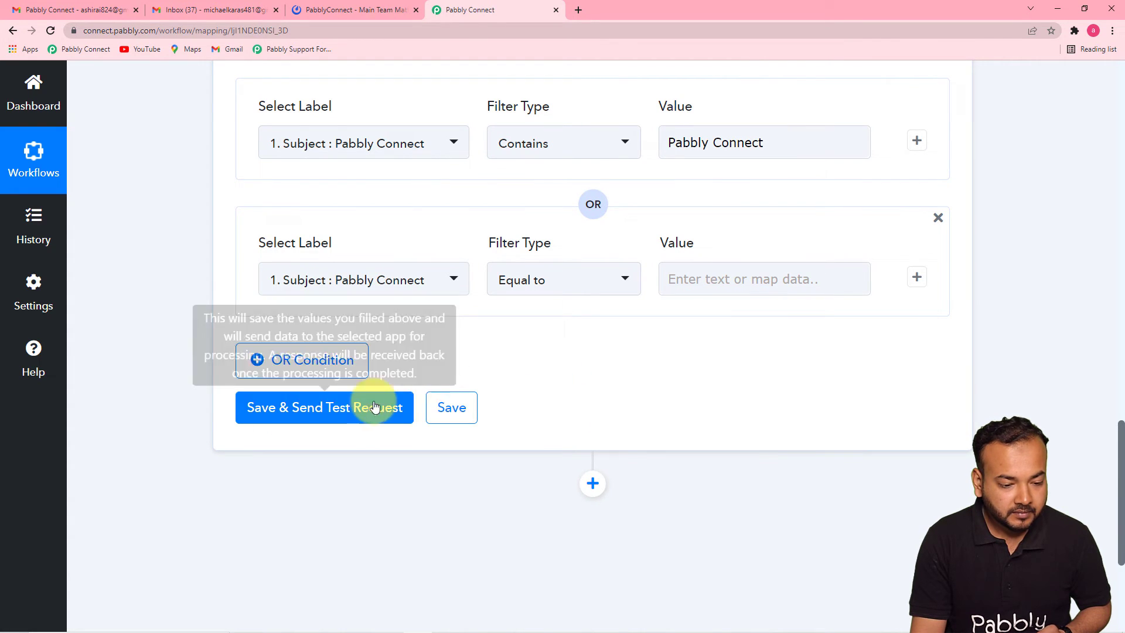
{"action": "left_click", "coordinate": [616, 286]}
{"action": "left_click", "coordinate": [570, 420]}
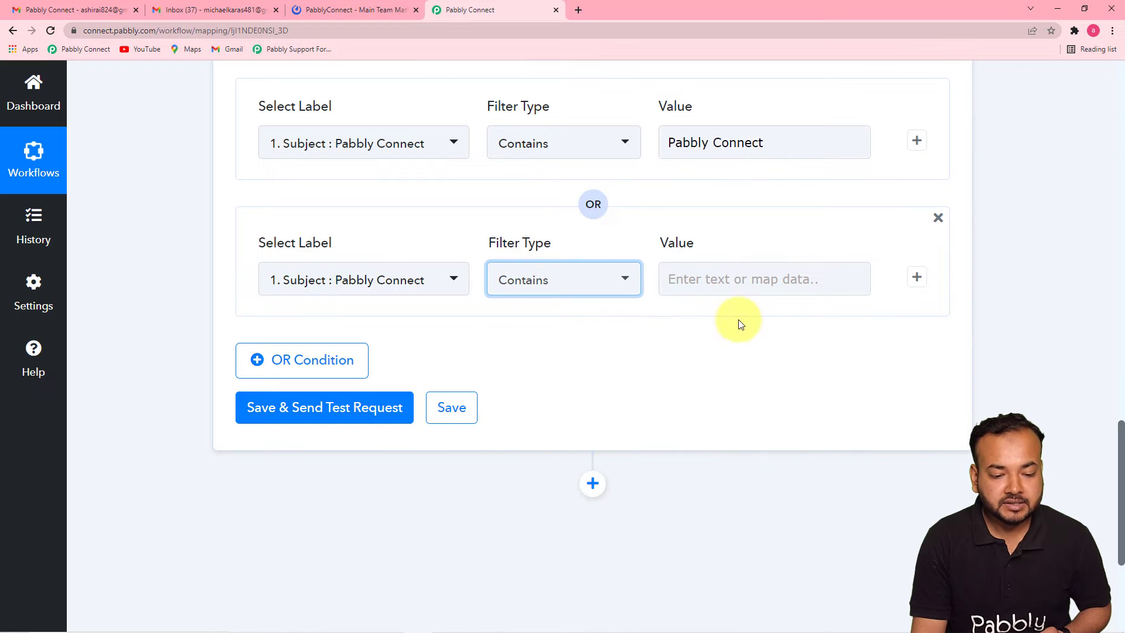
{"action": "left_click", "coordinate": [727, 284]}
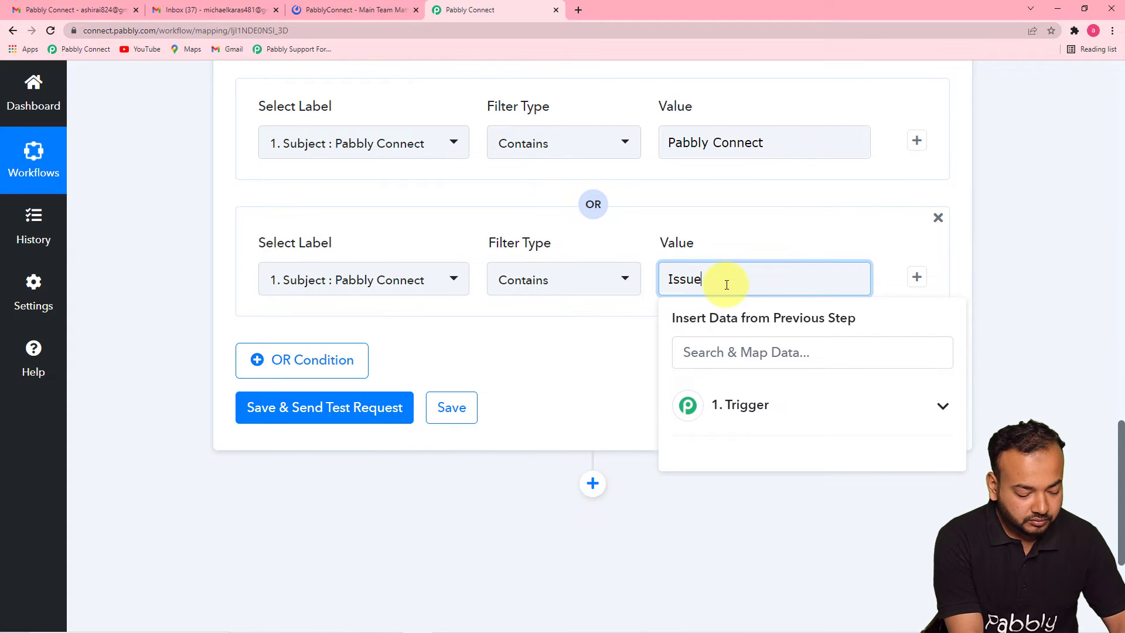
{"action": "left_click", "coordinate": [622, 374]}
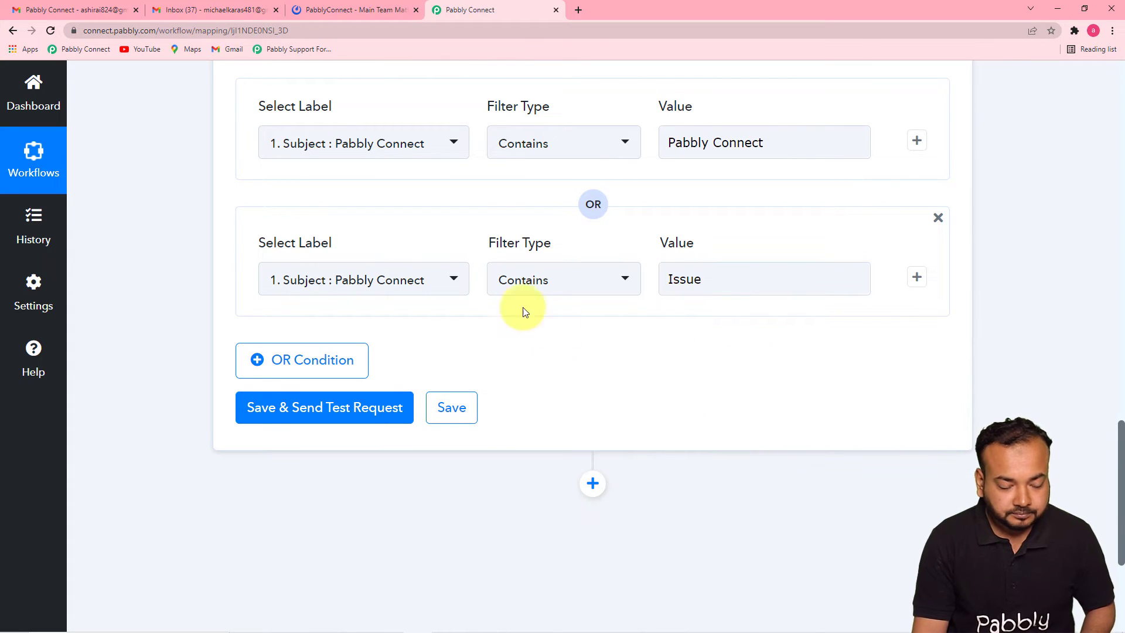
Step: Add another OR condition checking that '1. Subject' Contains 'Integrations'
{"action": "left_click", "coordinate": [277, 367]}
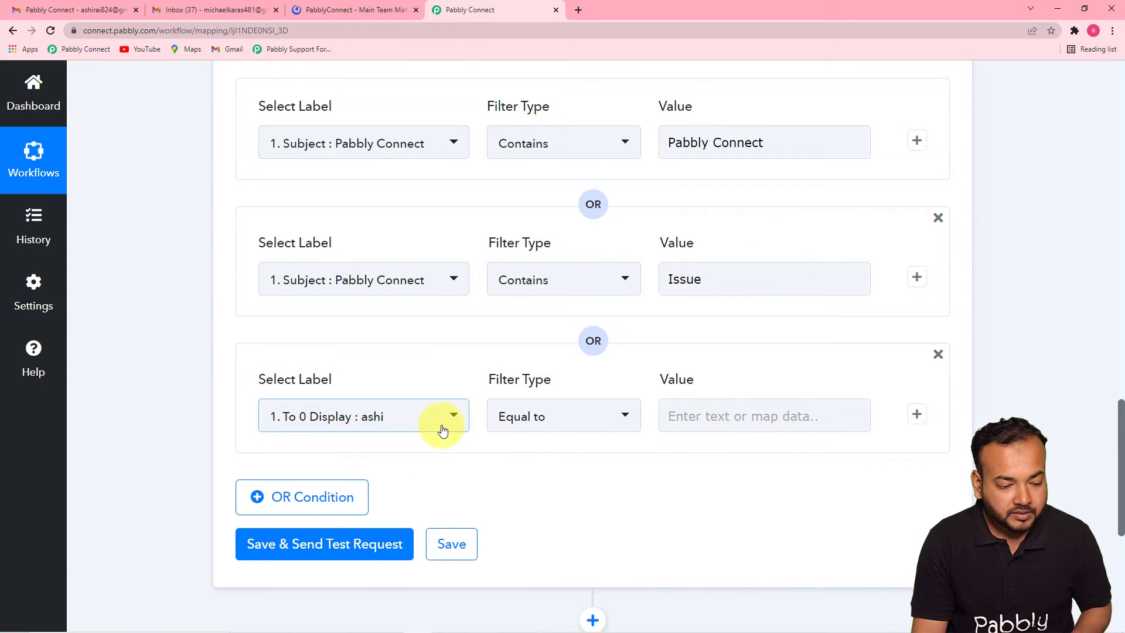
{"action": "left_click", "coordinate": [443, 430]}
{"action": "left_click", "coordinate": [495, 329]}
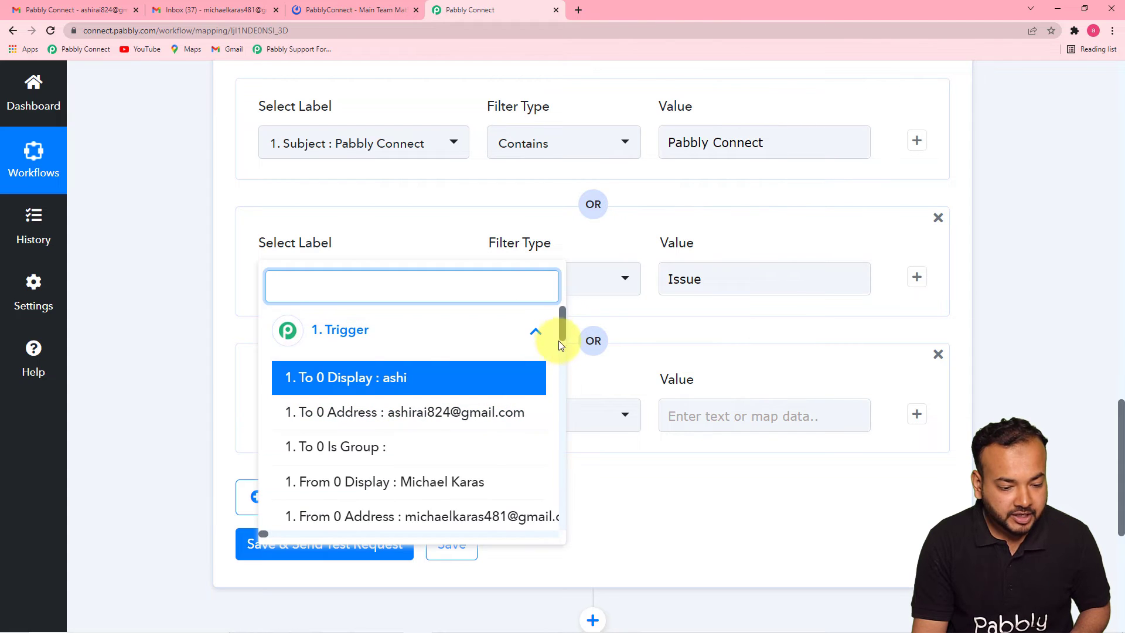
{"action": "left_click_drag", "start_coordinate": [561, 342], "coordinate": [558, 370]}
{"action": "left_click", "coordinate": [446, 365]}
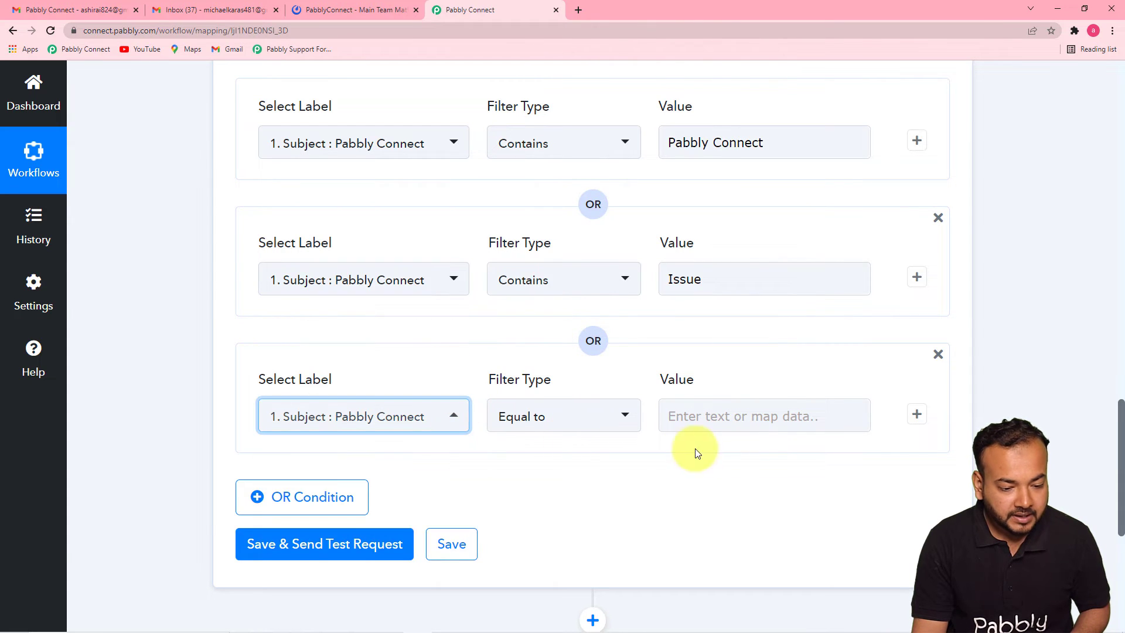
{"action": "left_click", "coordinate": [617, 422]}
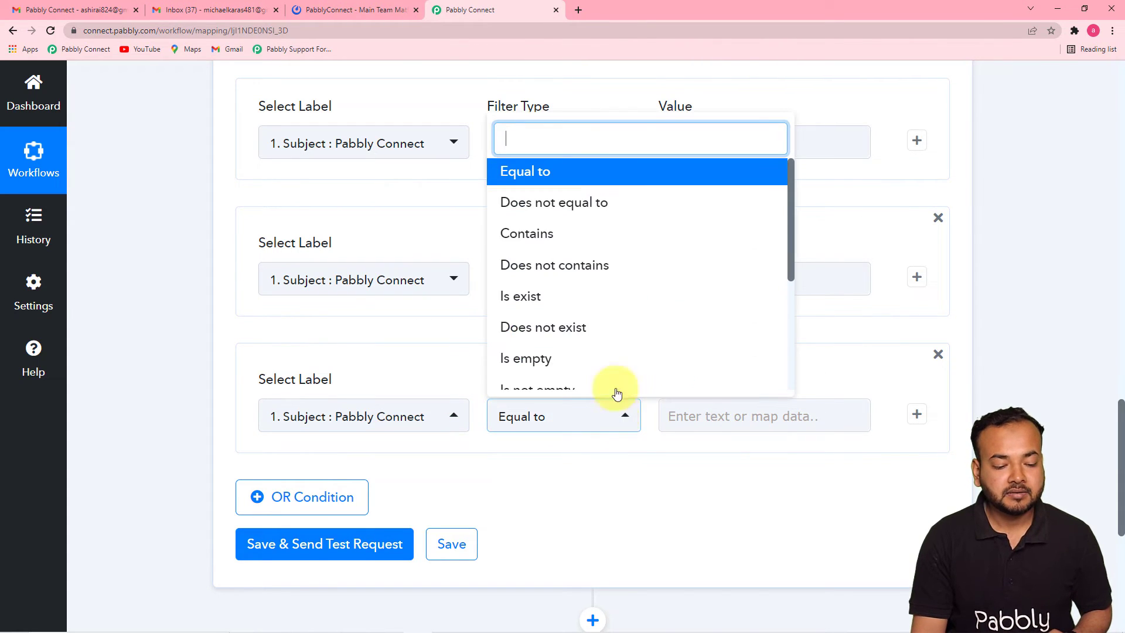
{"action": "left_click", "coordinate": [560, 239]}
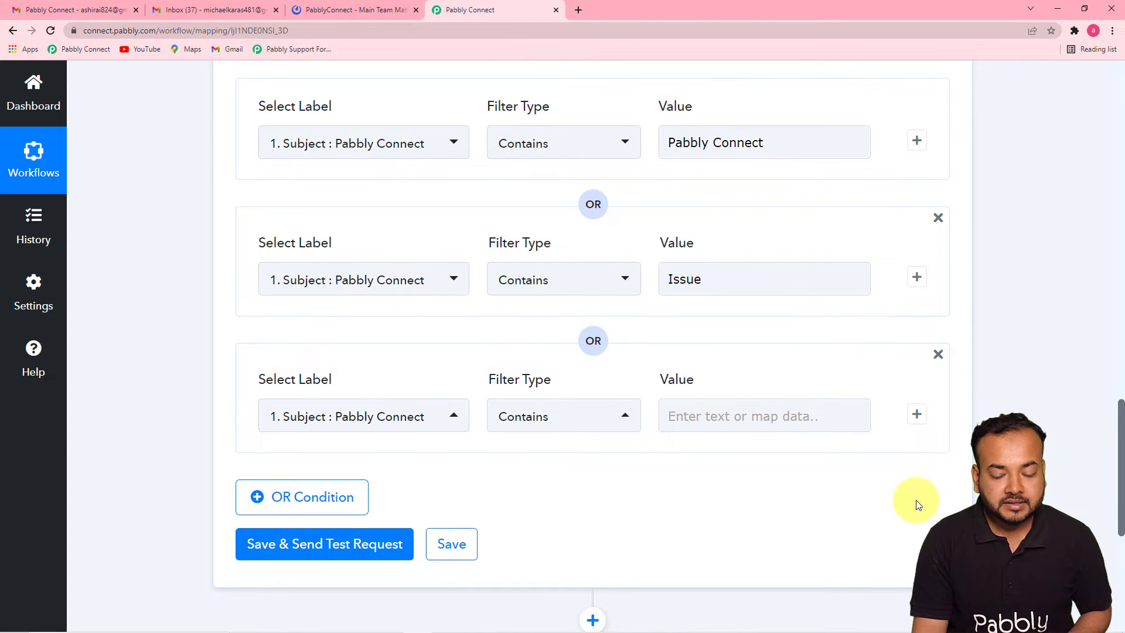
{"action": "left_click_drag", "start_coordinate": [1121, 425], "coordinate": [1122, 450]}
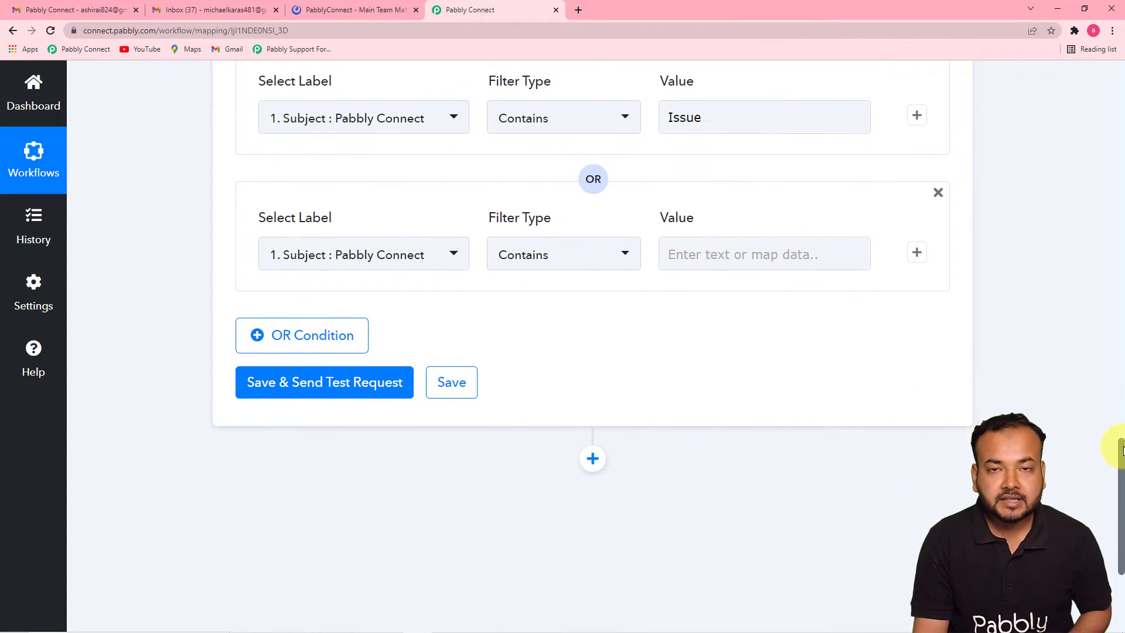
{"action": "left_click", "coordinate": [732, 254]}
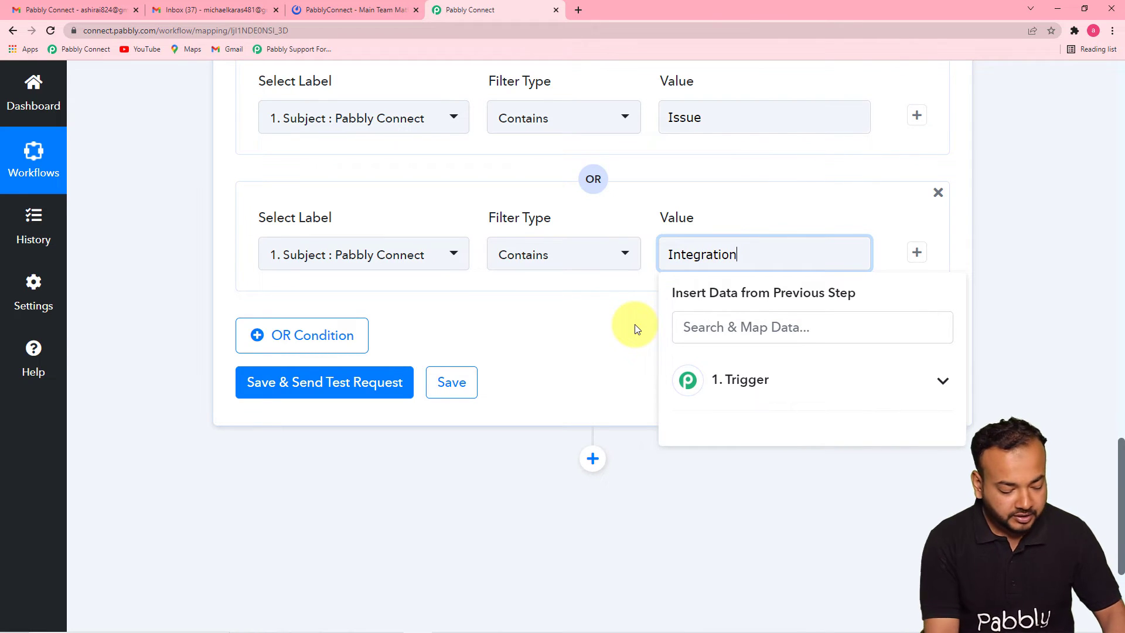
{"action": "left_click", "coordinate": [539, 363]}
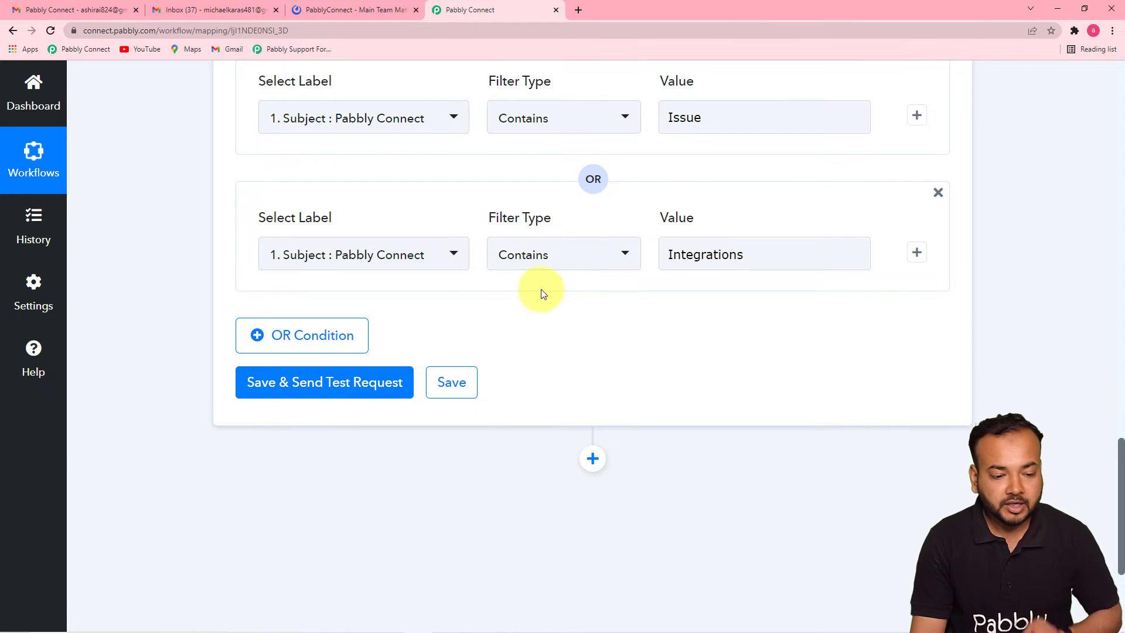
{"action": "left_click_drag", "start_coordinate": [1122, 472], "coordinate": [1120, 403]}
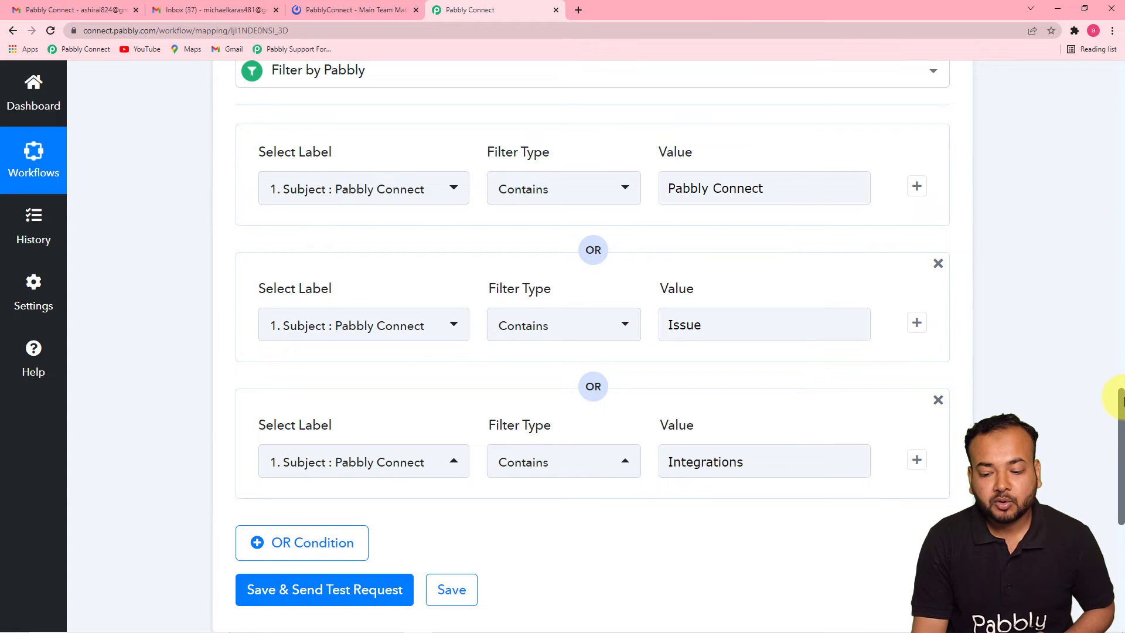
{"action": "left_click_drag", "start_coordinate": [1120, 396], "coordinate": [1121, 454]}
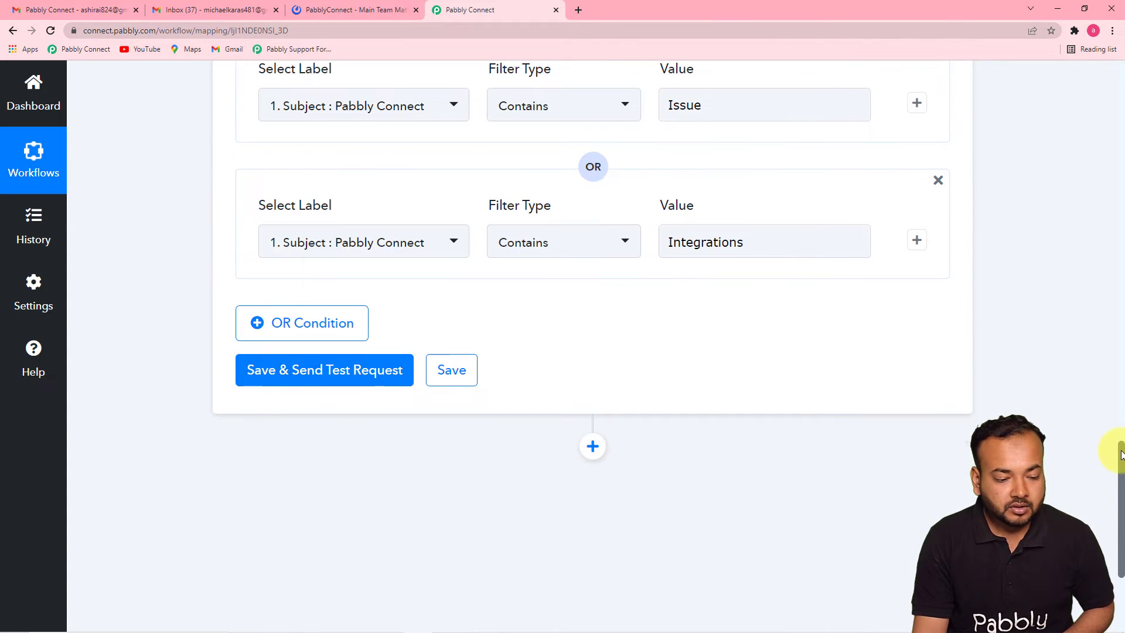
{"action": "left_click", "coordinate": [301, 371]}
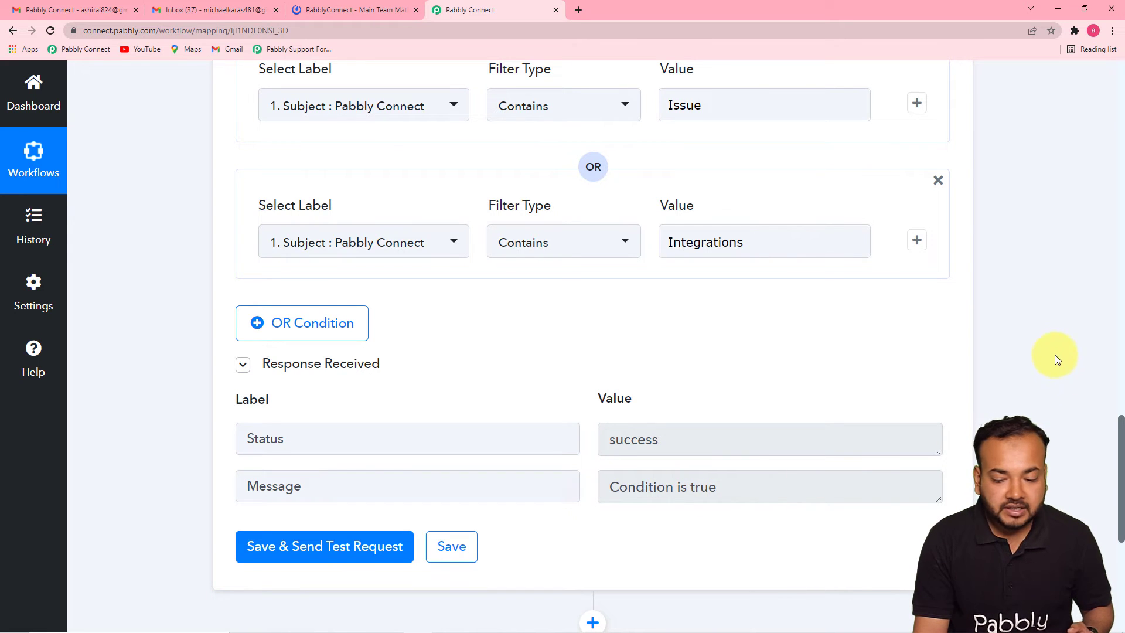
{"action": "left_click_drag", "start_coordinate": [1121, 429], "coordinate": [1121, 380]}
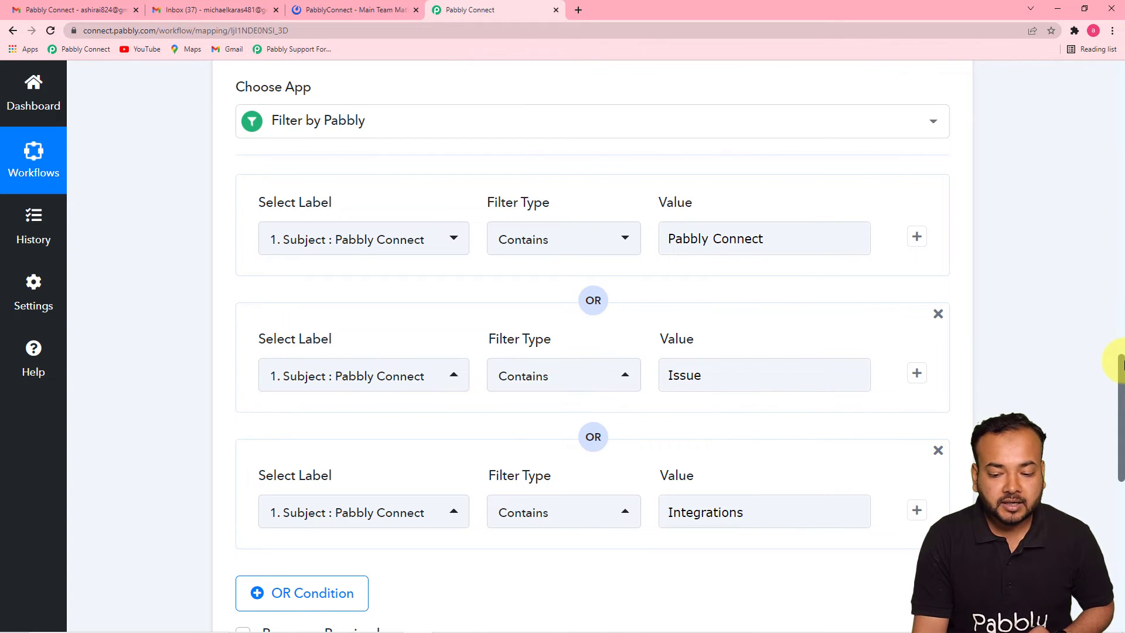
{"action": "left_click_drag", "start_coordinate": [1116, 367], "coordinate": [1117, 524]}
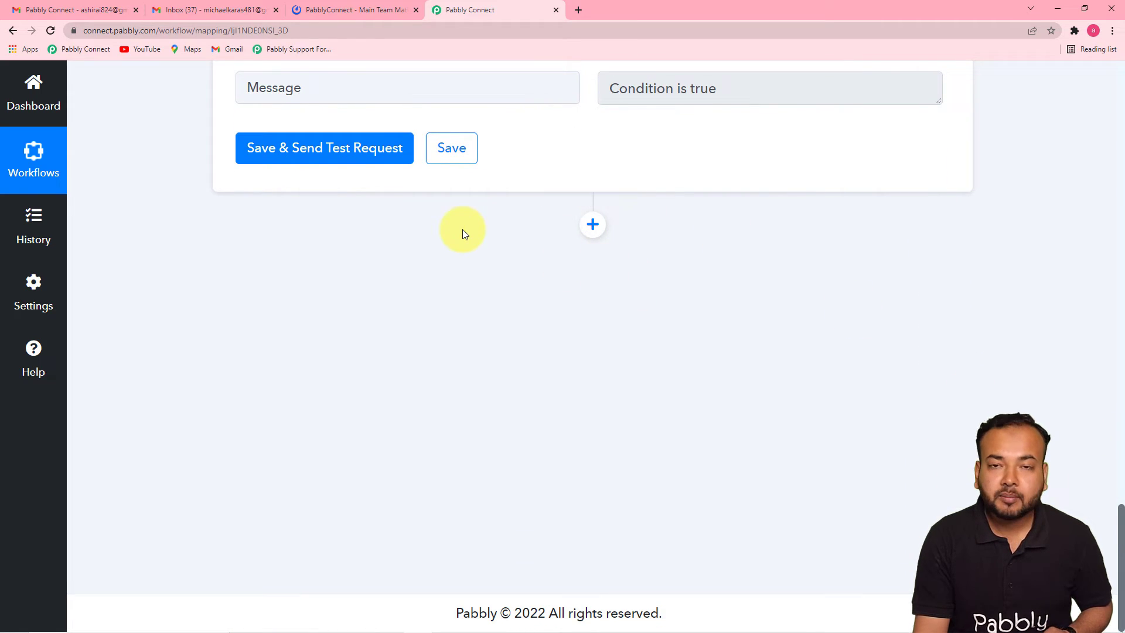
Step: Add an action step after the filter and choose Mattermost by searching 'matte'
{"action": "left_click", "coordinate": [593, 225]}
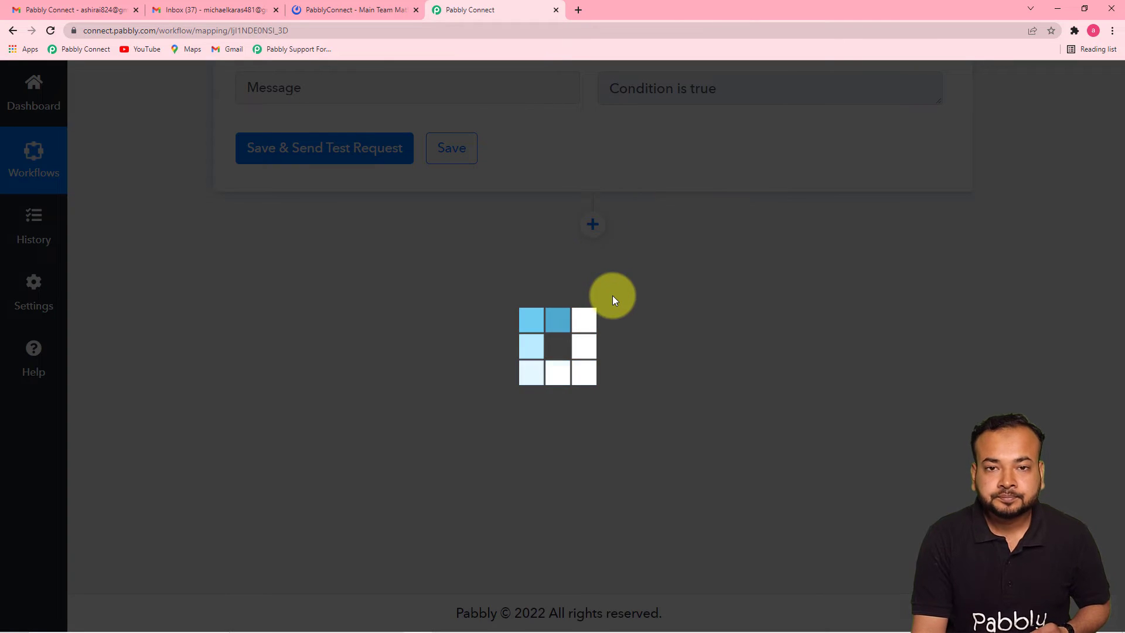
{"action": "scroll", "coordinate": [610, 299], "scroll_direction": "down", "scroll_amount": 5}
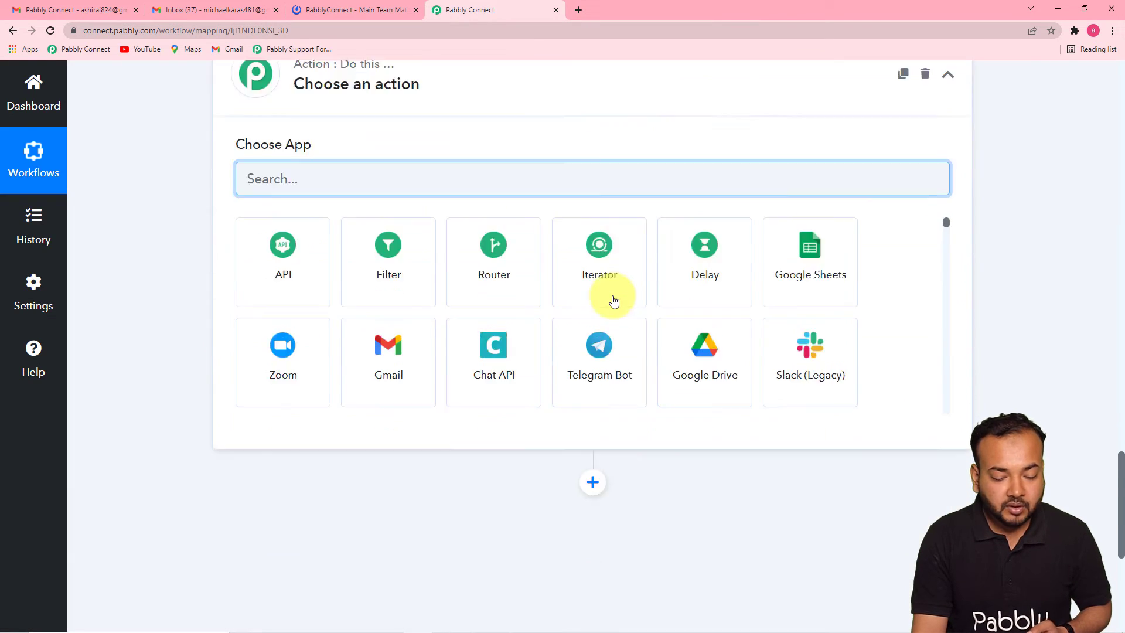
{"action": "type", "text": "matter"}
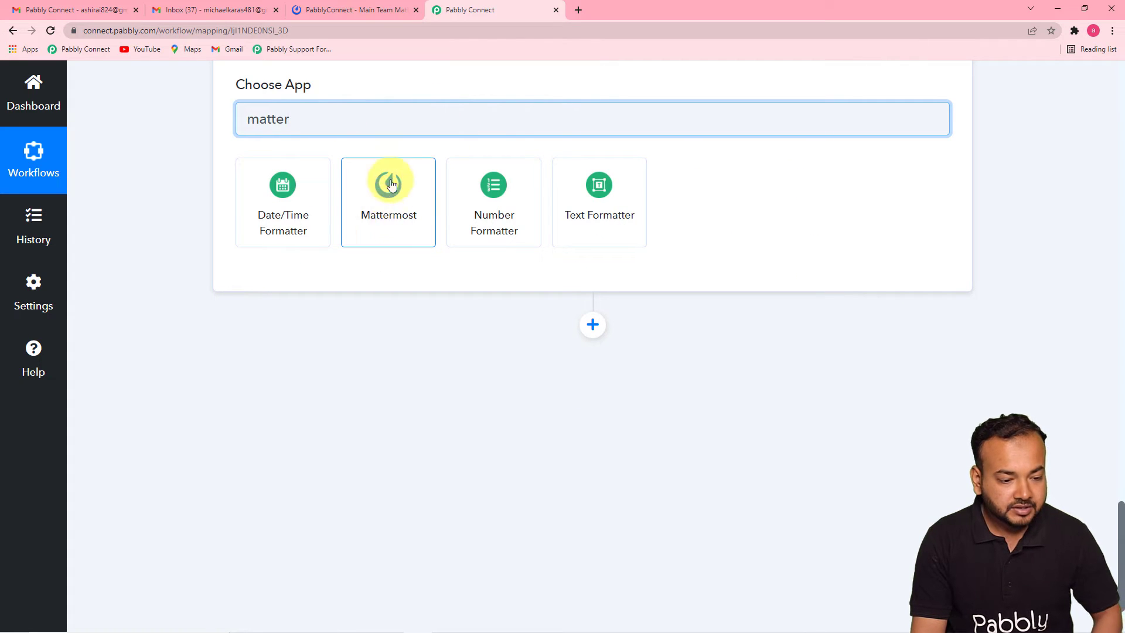
{"action": "left_click", "coordinate": [404, 211]}
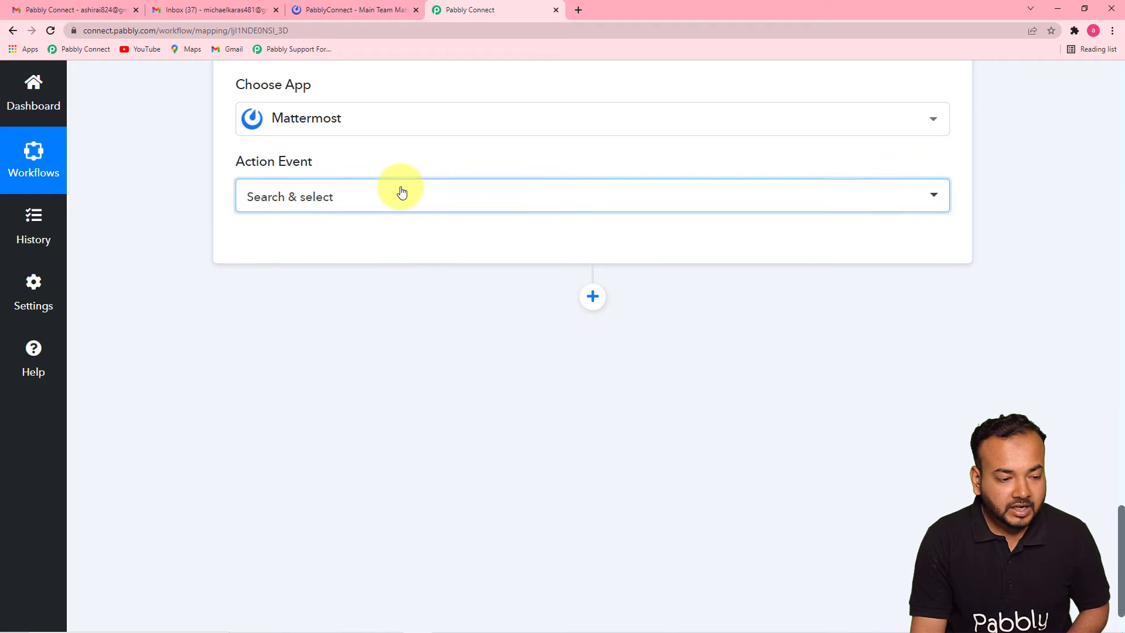
Step: Set the Mattermost action event to Create a Post and begin connecting an account
{"action": "left_click", "coordinate": [402, 193]}
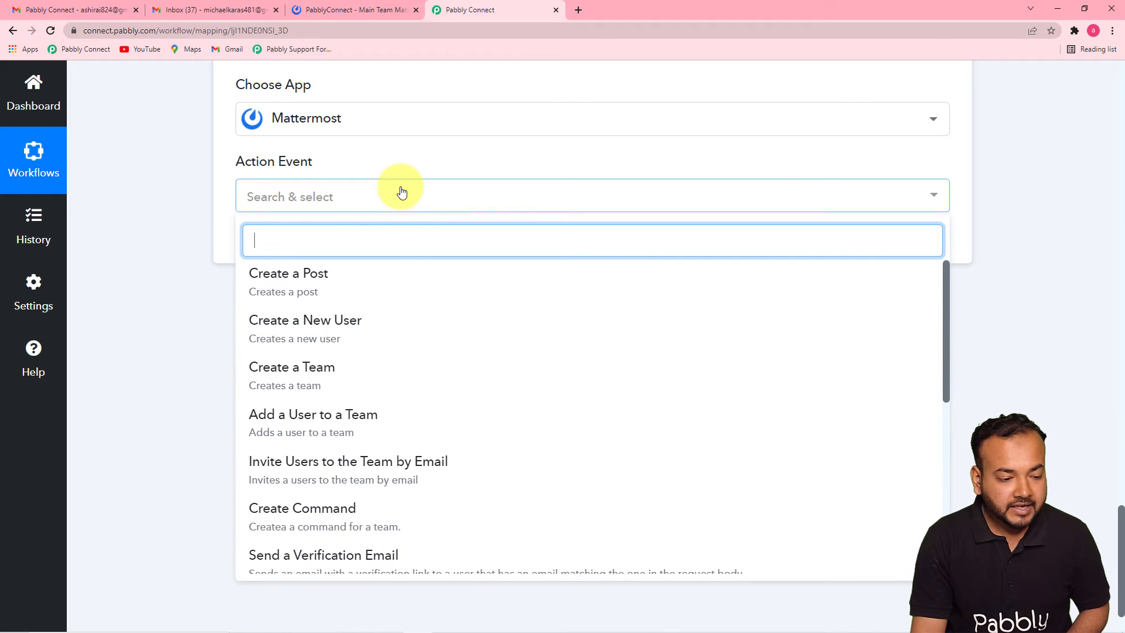
{"action": "left_click", "coordinate": [319, 285]}
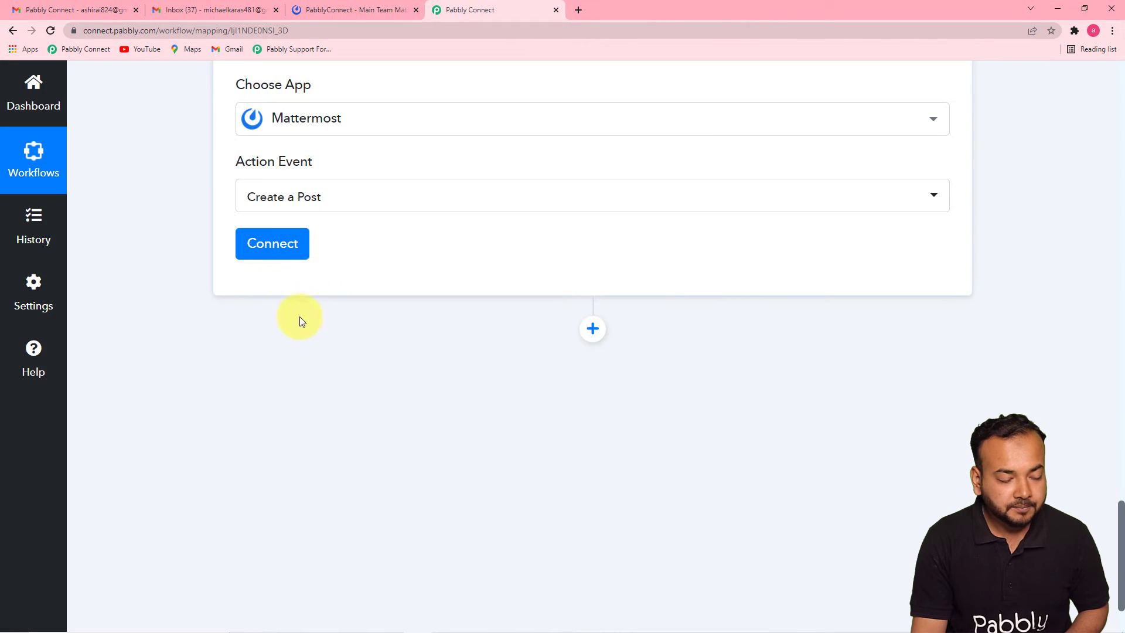
{"action": "left_click", "coordinate": [289, 245]}
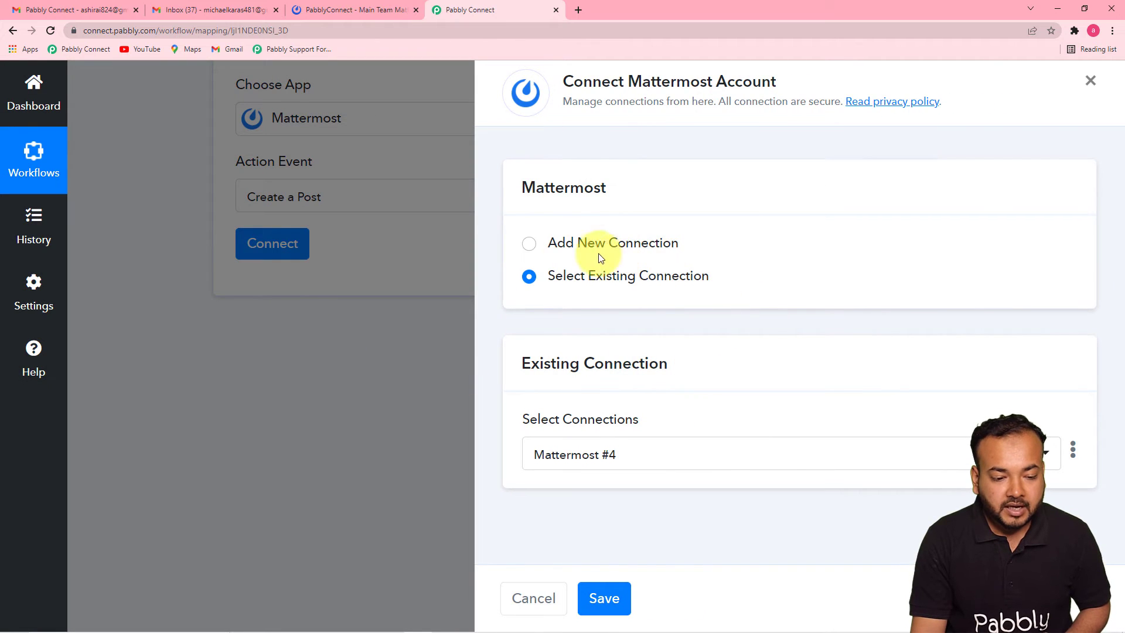
Step: Choose Add New Connection for 'Mattermost #5' and reveal its empty Token and URL fields
{"action": "left_click", "coordinate": [529, 247]}
{"action": "scroll", "coordinate": [529, 249], "scroll_direction": "down", "scroll_amount": 2}
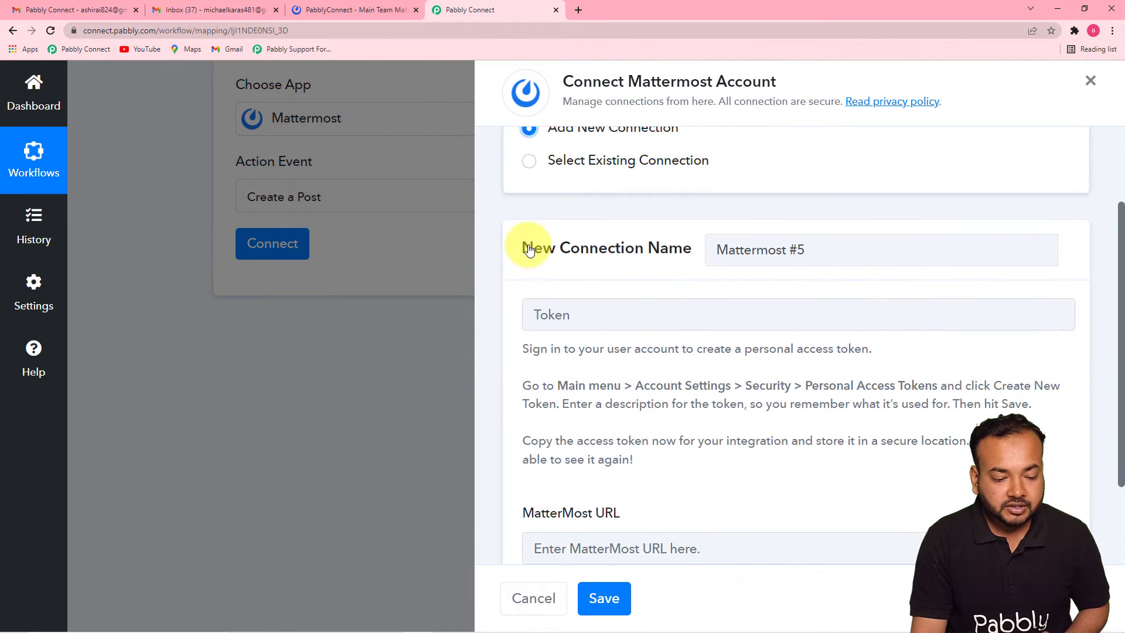
{"action": "scroll", "coordinate": [645, 298], "scroll_direction": "up", "scroll_amount": 1}
{"action": "scroll", "coordinate": [645, 298], "scroll_direction": "down", "scroll_amount": 1}
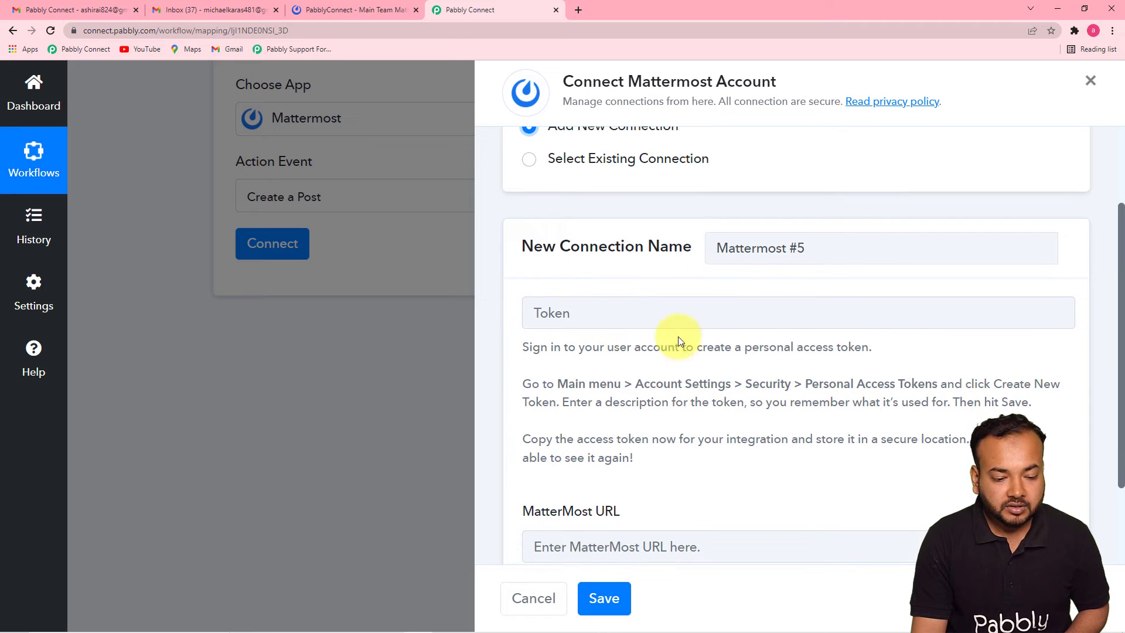
{"action": "scroll", "coordinate": [515, 427], "scroll_direction": "down", "scroll_amount": 2}
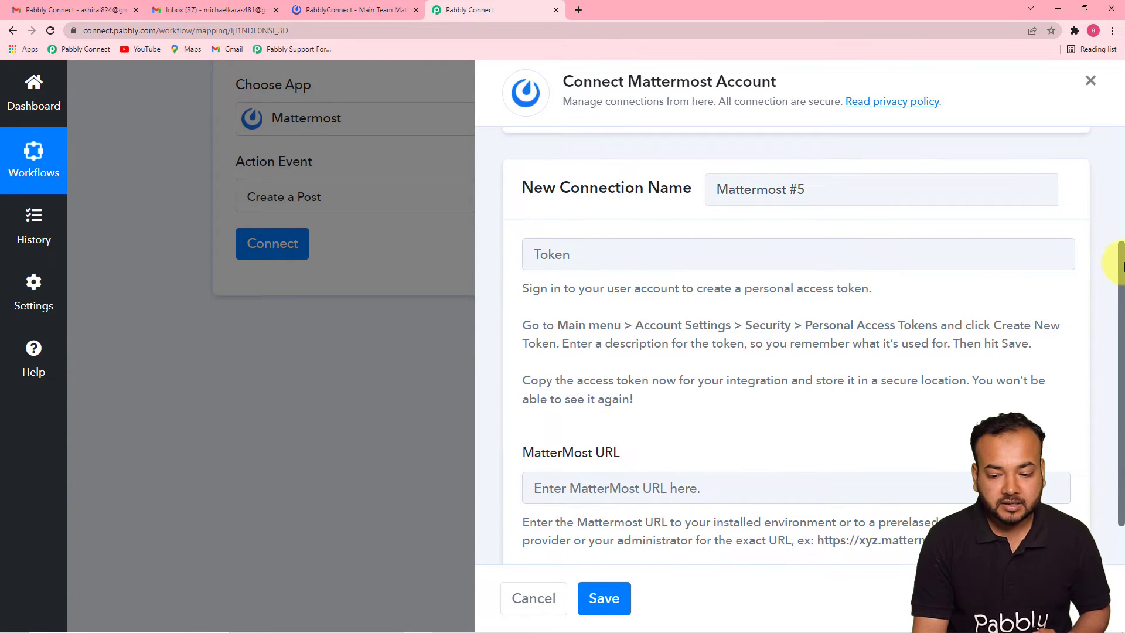
{"action": "left_click_drag", "start_coordinate": [1122, 266], "coordinate": [1120, 314]}
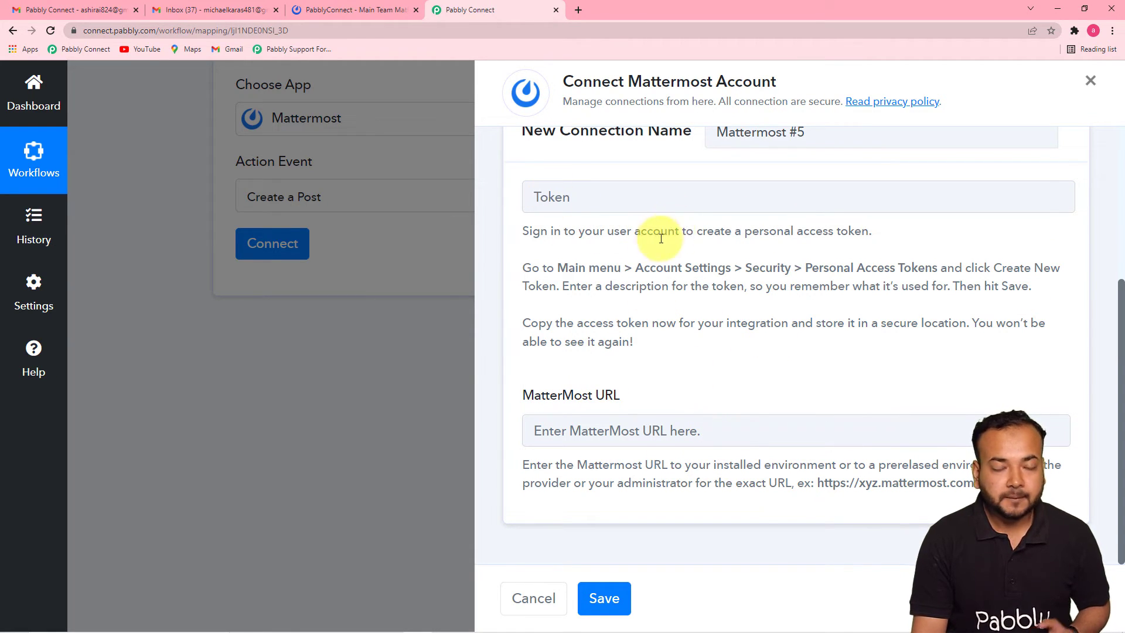
Step: Open Mattermost's Profile settings from the account avatar menu
{"action": "left_click", "coordinate": [318, 7]}
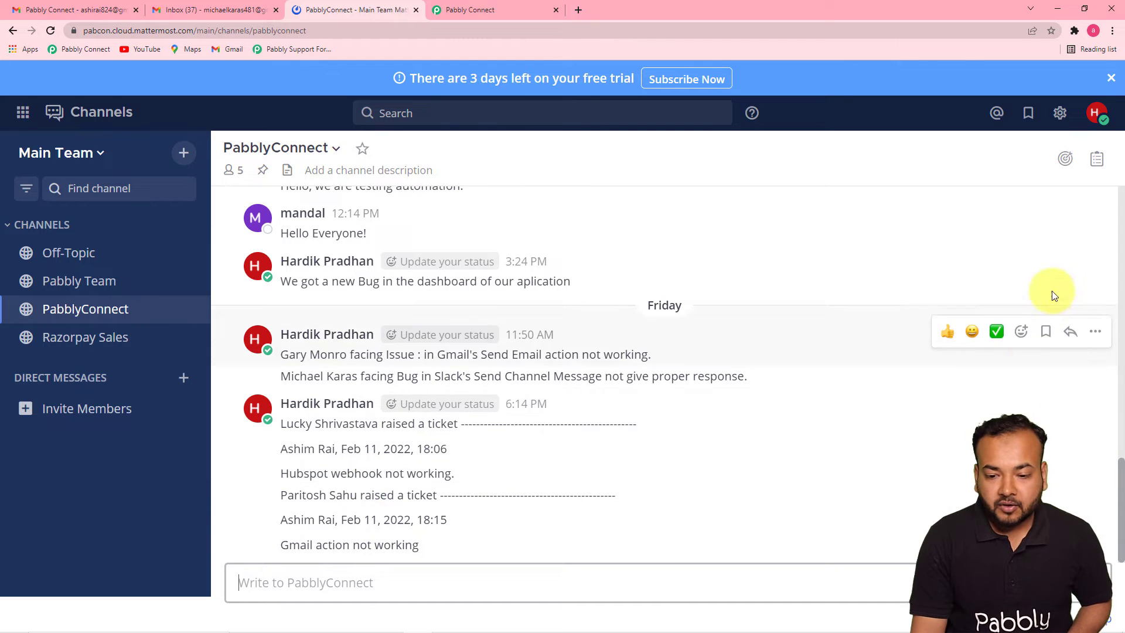
{"action": "left_click", "coordinate": [1095, 113]}
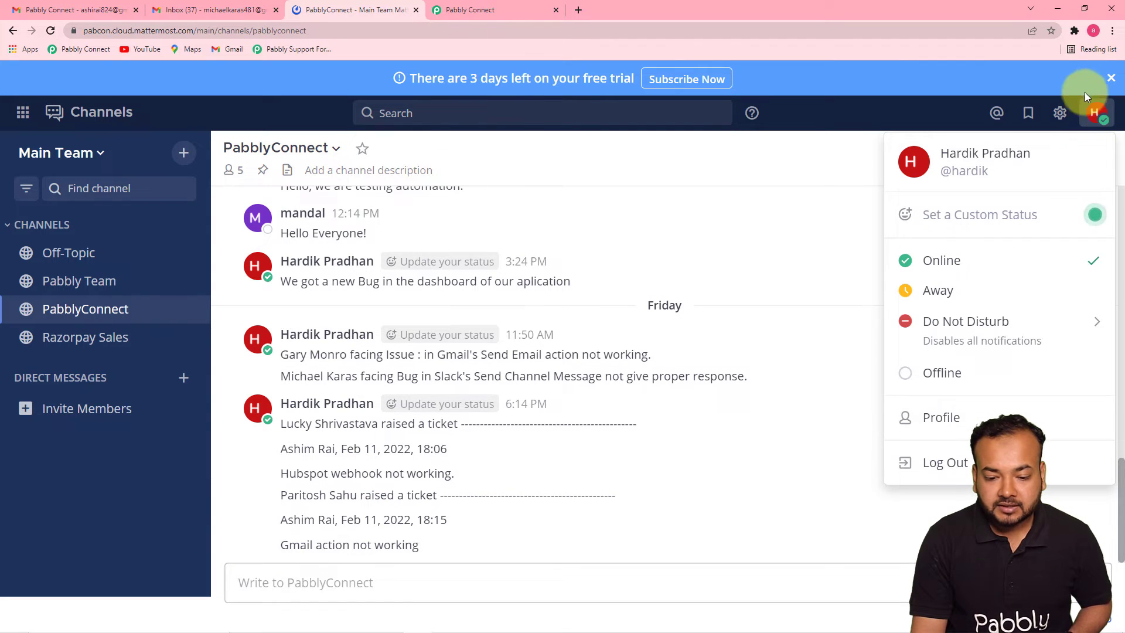
{"action": "left_click", "coordinate": [963, 417]}
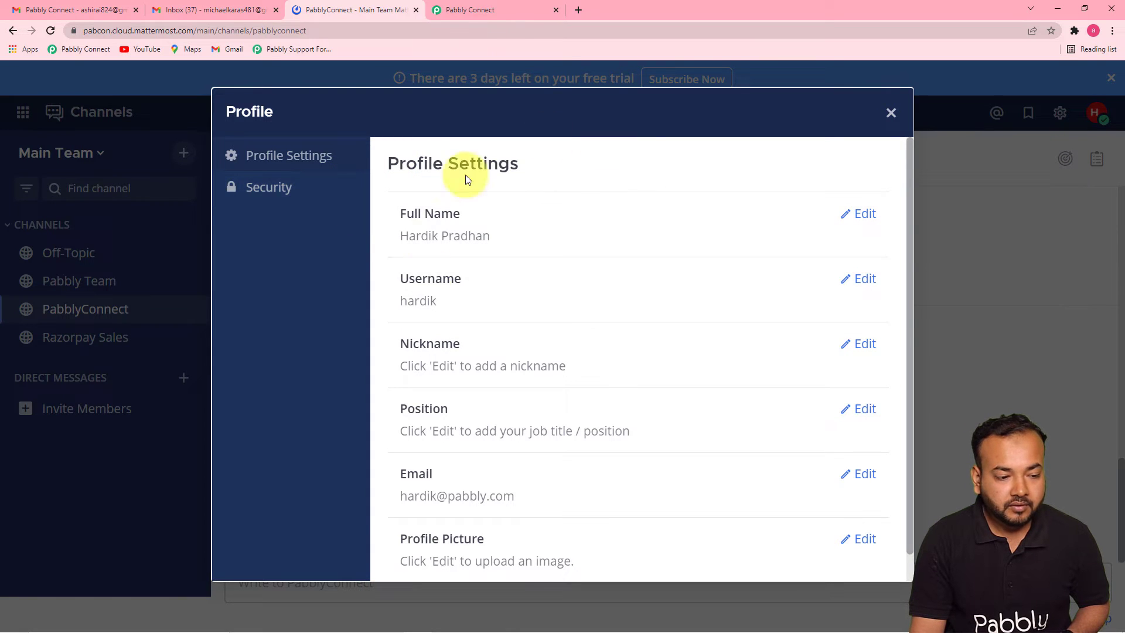
Step: Create a Mattermost personal access token described 'From Email Parser'
{"action": "left_click", "coordinate": [293, 200]}
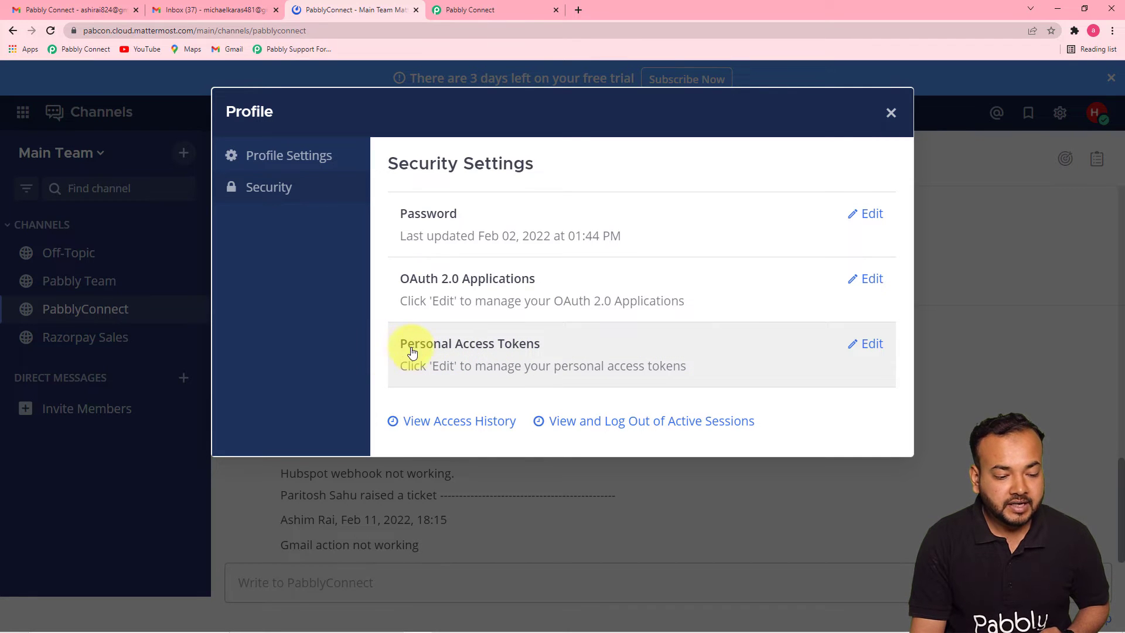
{"action": "left_click", "coordinate": [537, 348]}
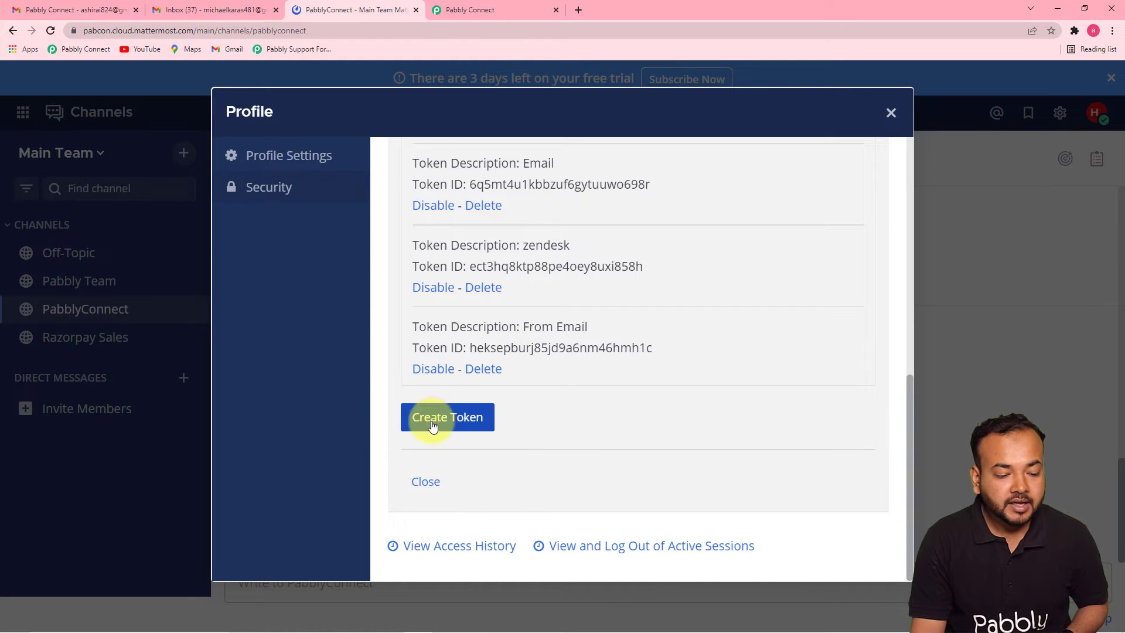
{"action": "left_click", "coordinate": [456, 423]}
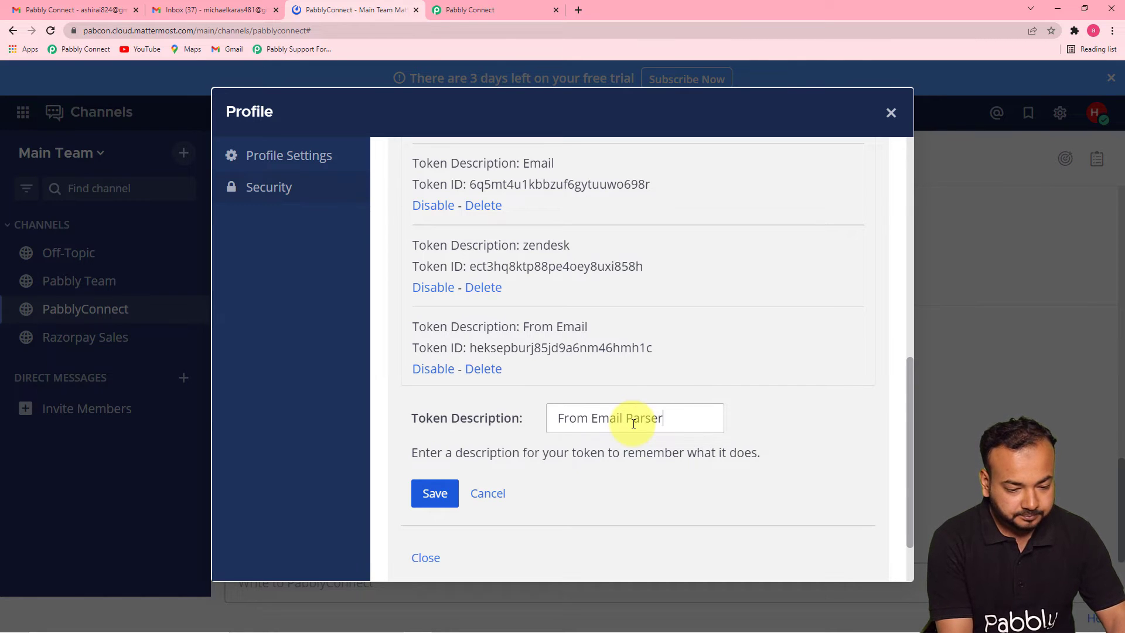
{"action": "left_click", "coordinate": [417, 497]}
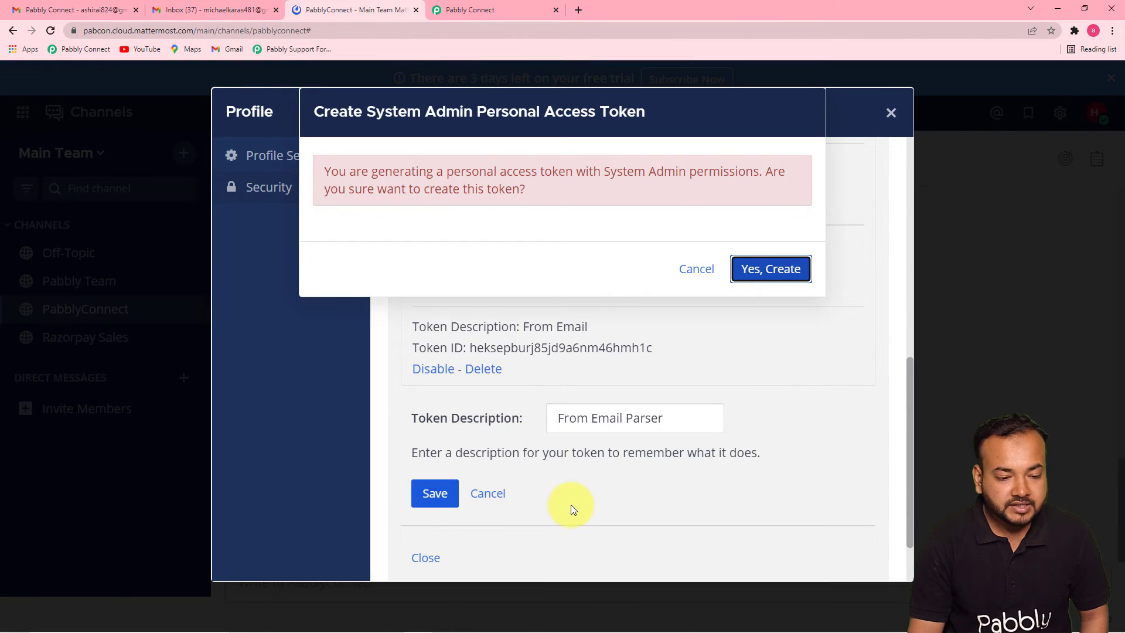
{"action": "left_click", "coordinate": [771, 269]}
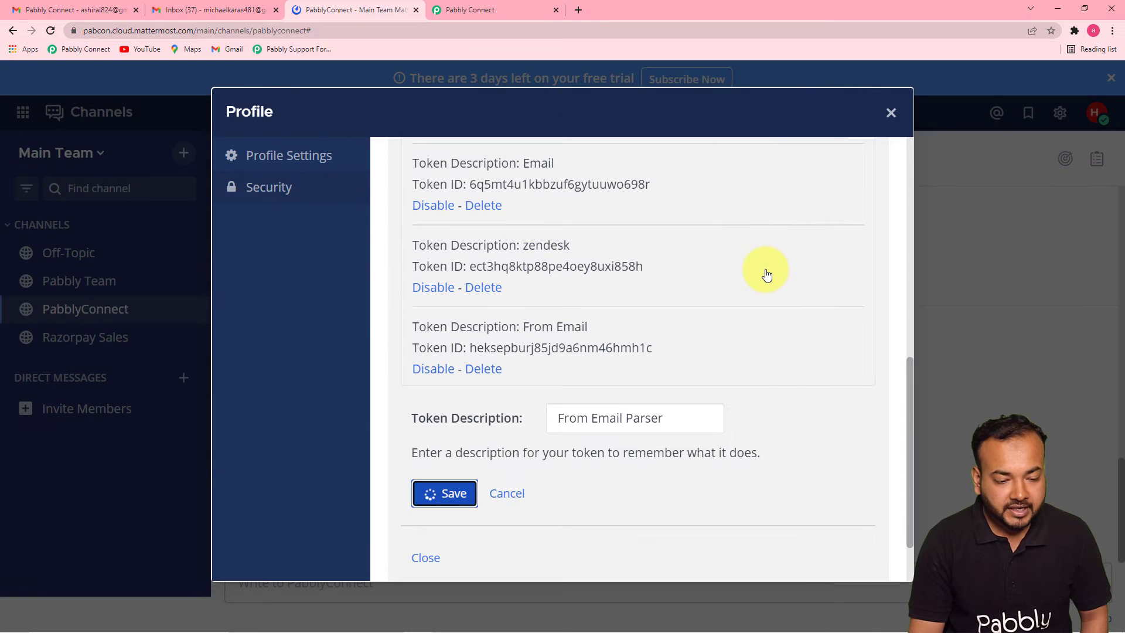
Step: Copy the newly generated access token and return to Pabbly Connect
{"action": "scroll", "coordinate": [762, 409], "scroll_direction": "down", "scroll_amount": 1}
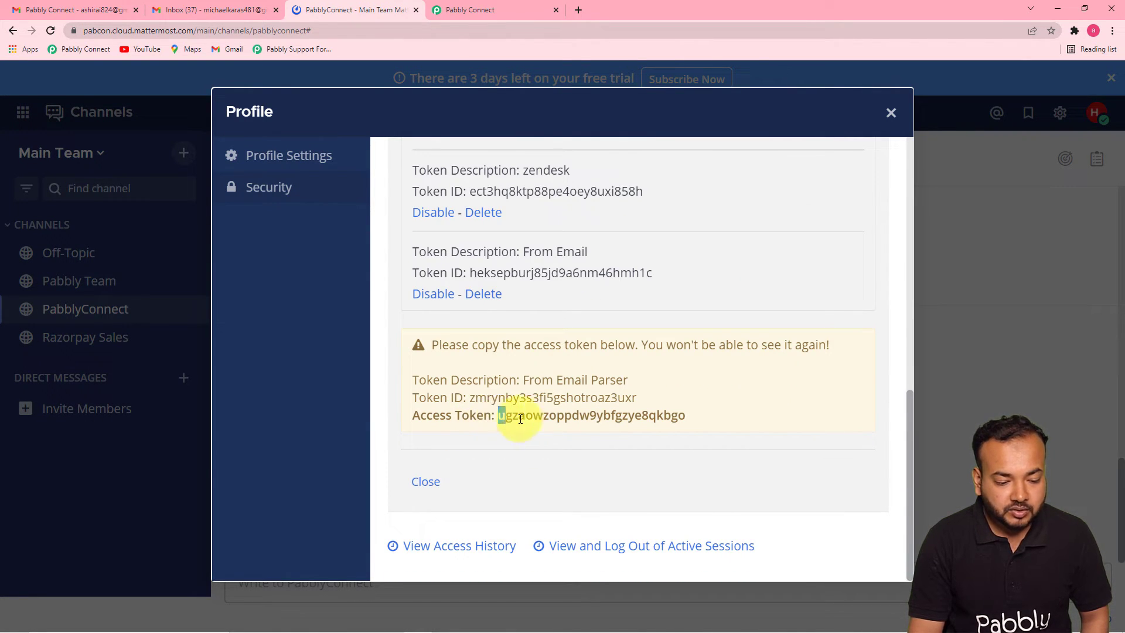
{"action": "left_click_drag", "start_coordinate": [521, 419], "coordinate": [634, 421]}
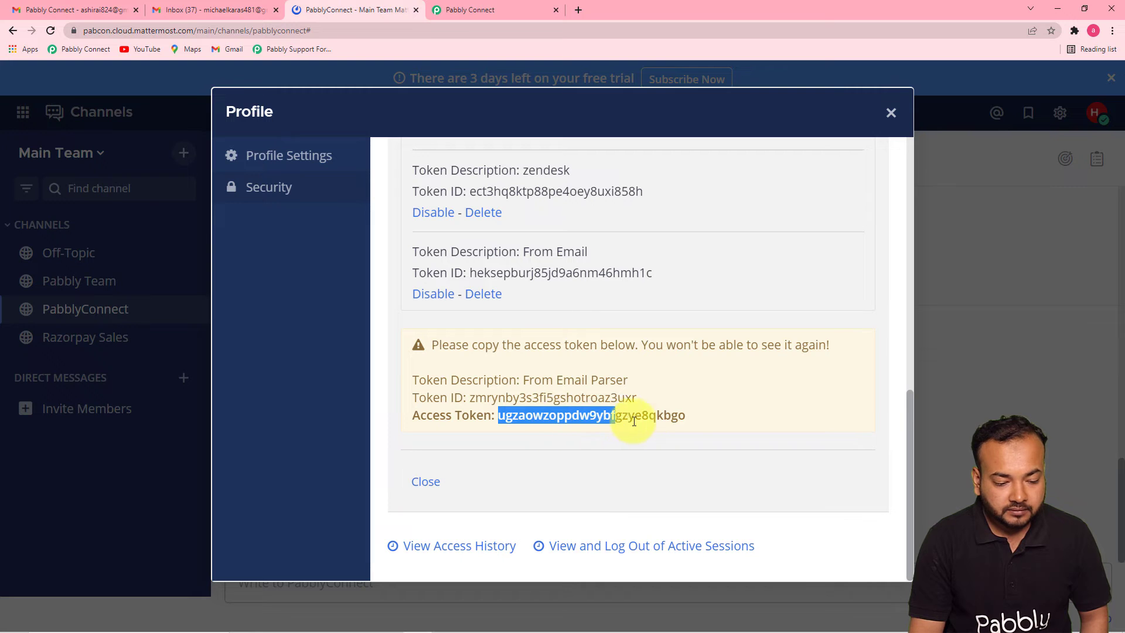
{"action": "right_click", "coordinate": [682, 418]}
{"action": "left_click", "coordinate": [712, 435]}
{"action": "left_click", "coordinate": [494, 13]}
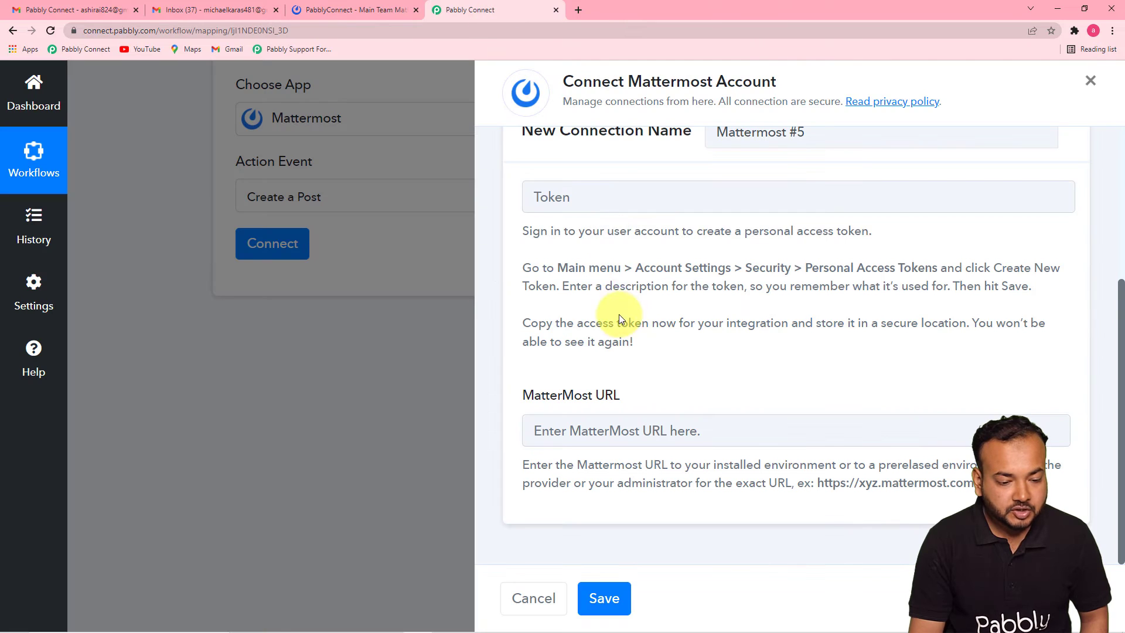
Step: Paste the access token into the Token field, then close Mattermost's token panel and Profile window
{"action": "right_click", "coordinate": [595, 198]}
{"action": "left_click", "coordinate": [621, 291]}
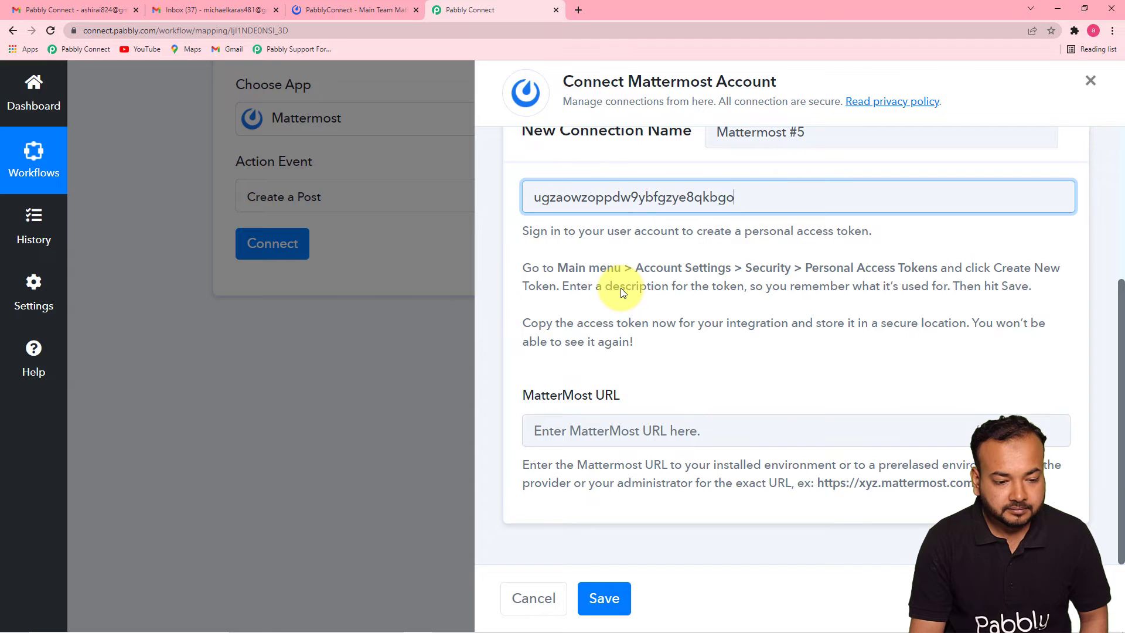
{"action": "left_click", "coordinate": [319, 10]}
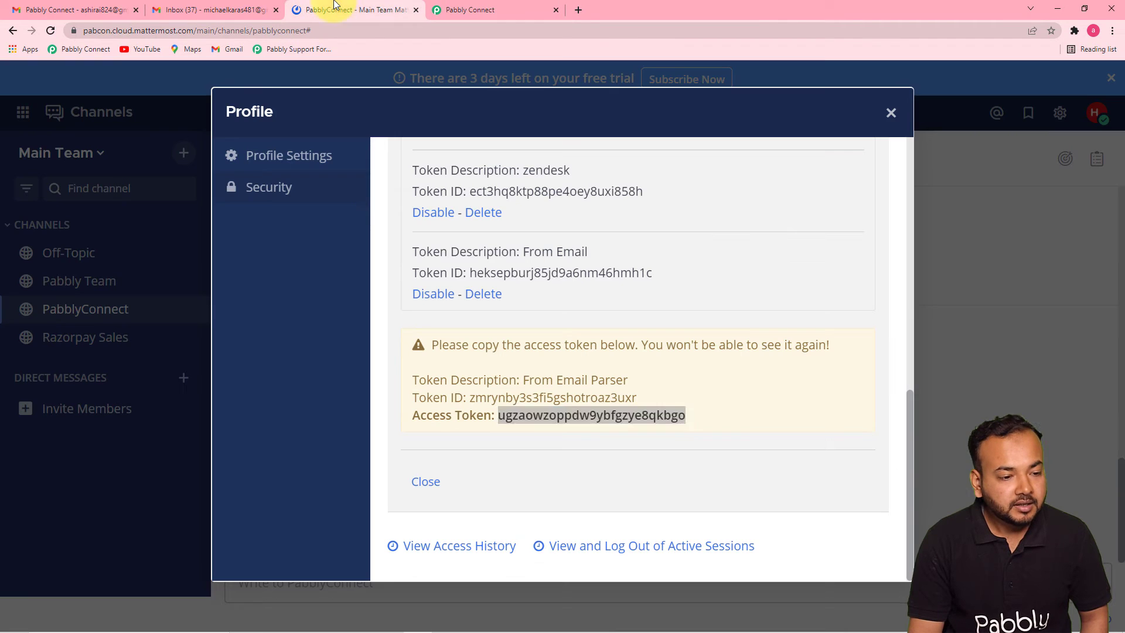
{"action": "left_click", "coordinate": [427, 481]}
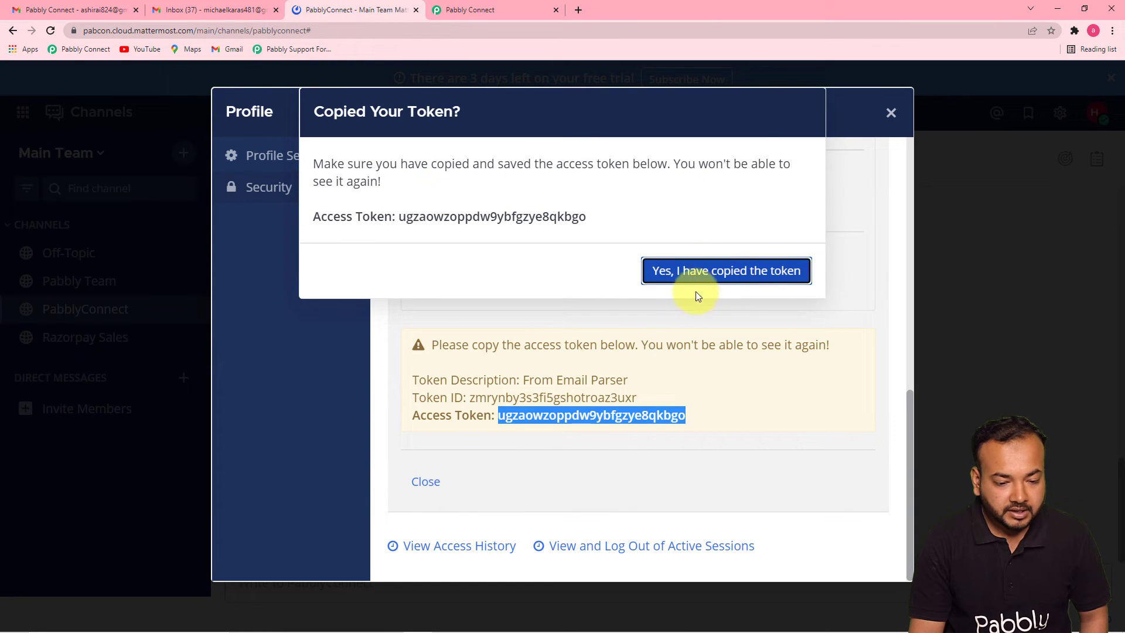
{"action": "left_click", "coordinate": [738, 281]}
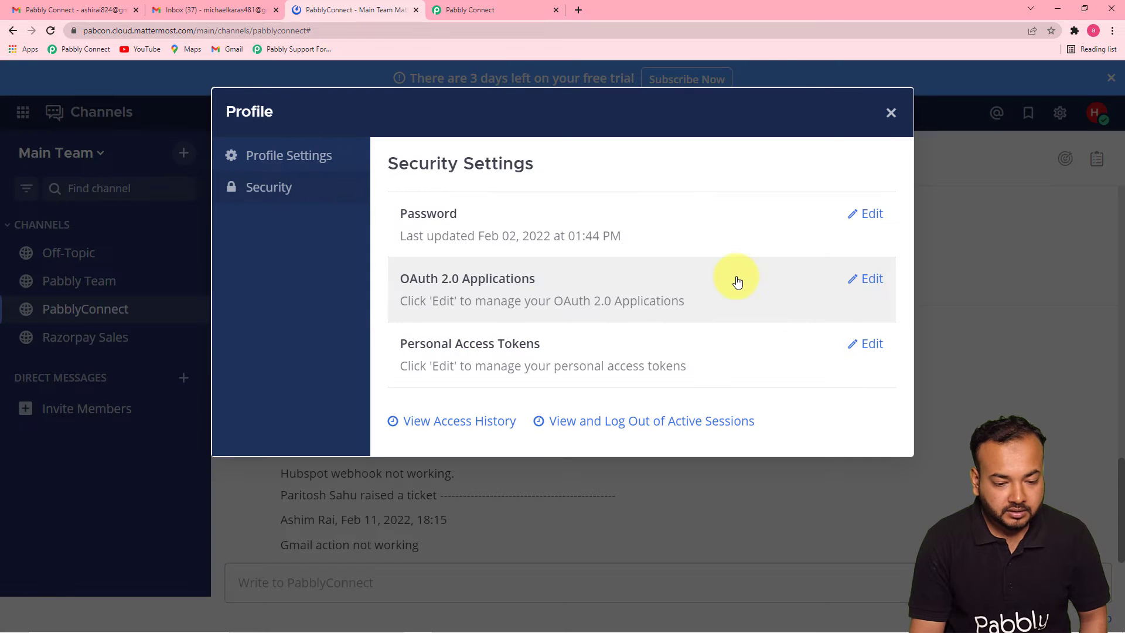
{"action": "left_click", "coordinate": [891, 114]}
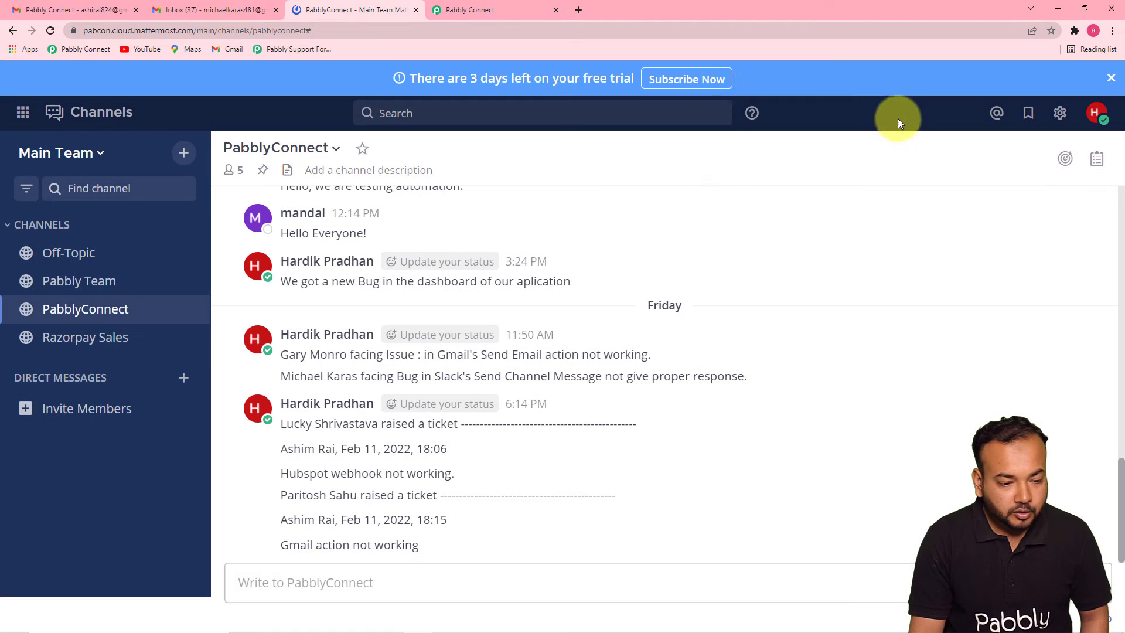
{"action": "left_click", "coordinate": [513, 13]}
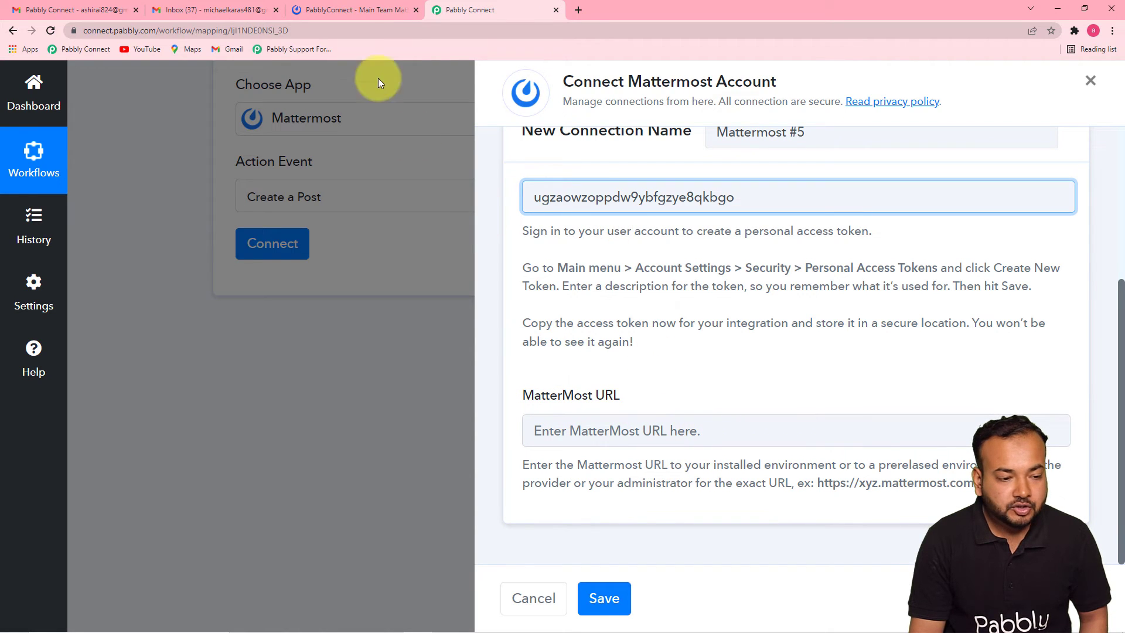
{"action": "left_click", "coordinate": [355, 17]}
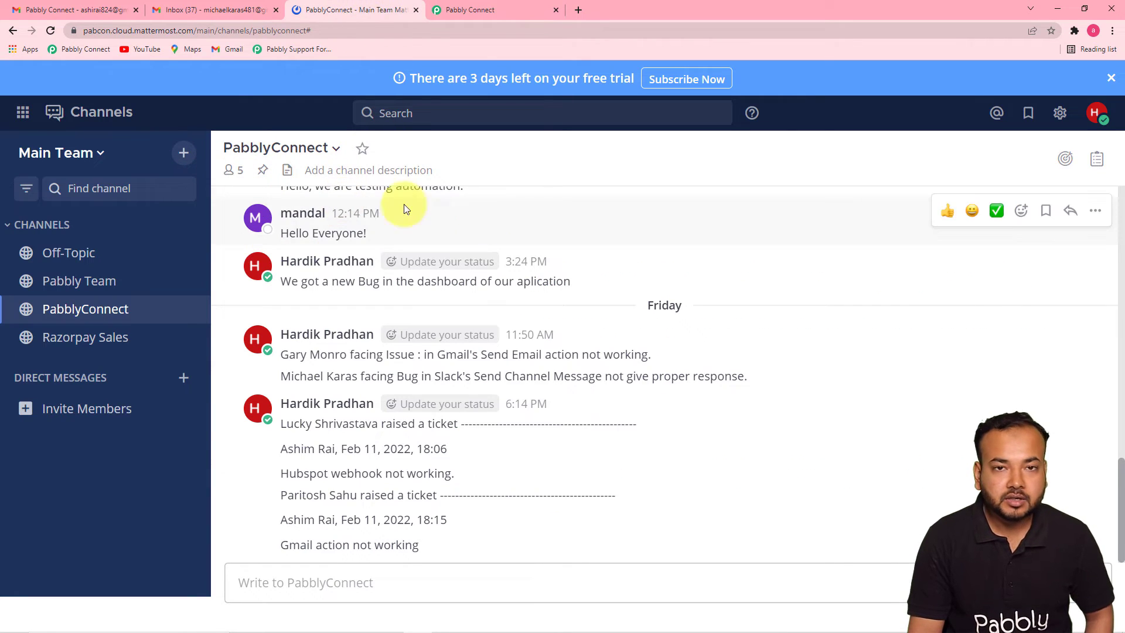
{"action": "left_click", "coordinate": [169, 31]}
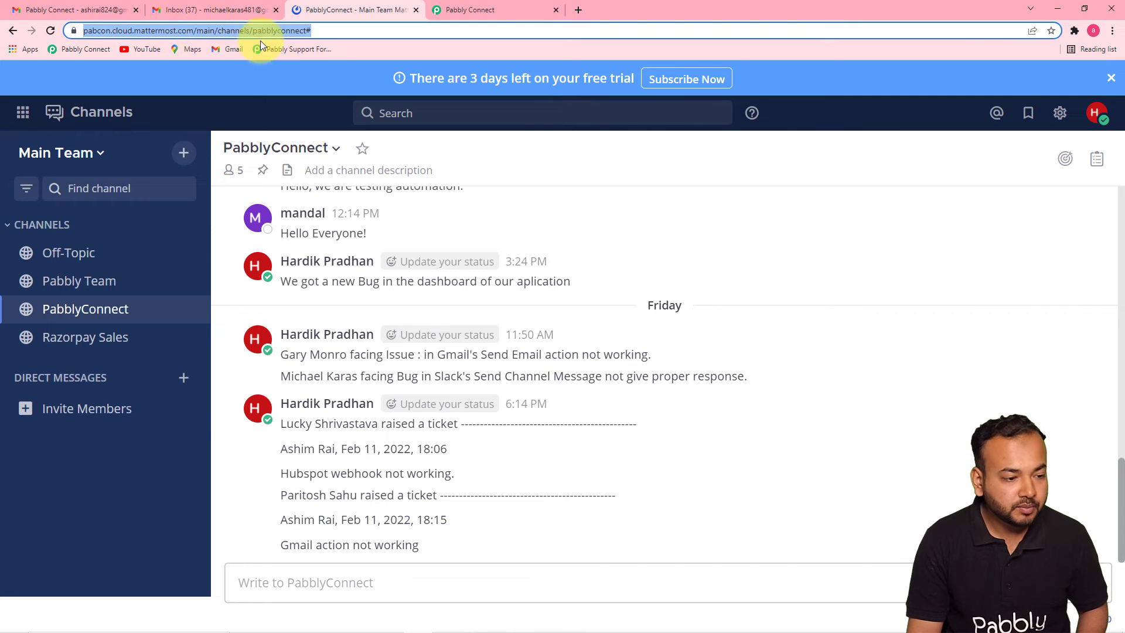
{"action": "left_click", "coordinate": [190, 30]}
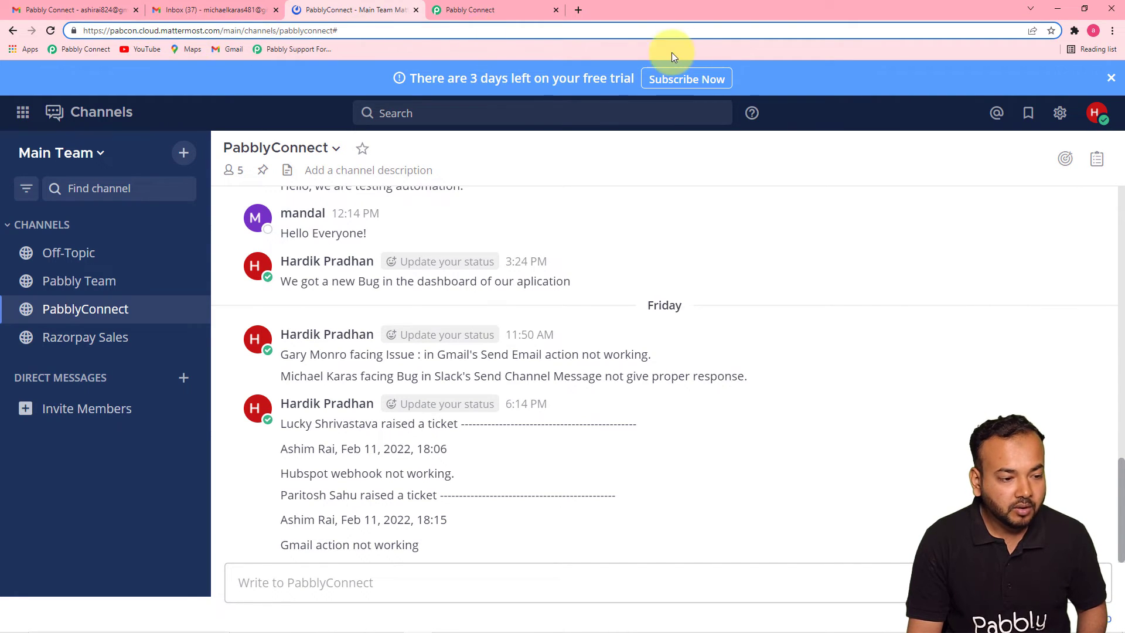
{"action": "key", "text": "Right"}
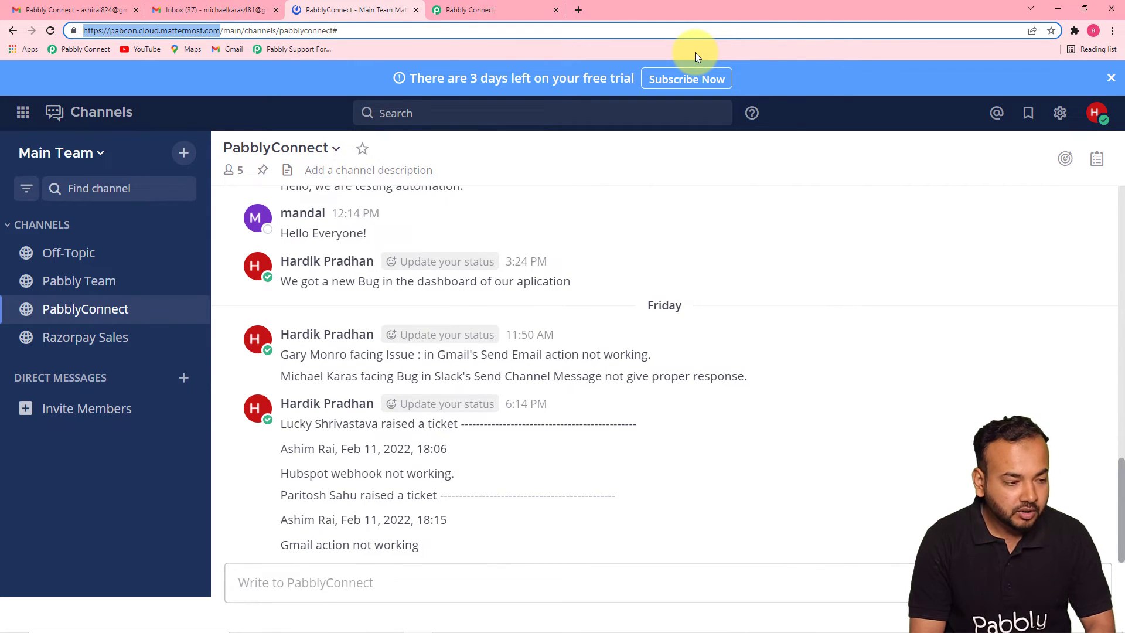
{"action": "left_click", "coordinate": [476, 10]}
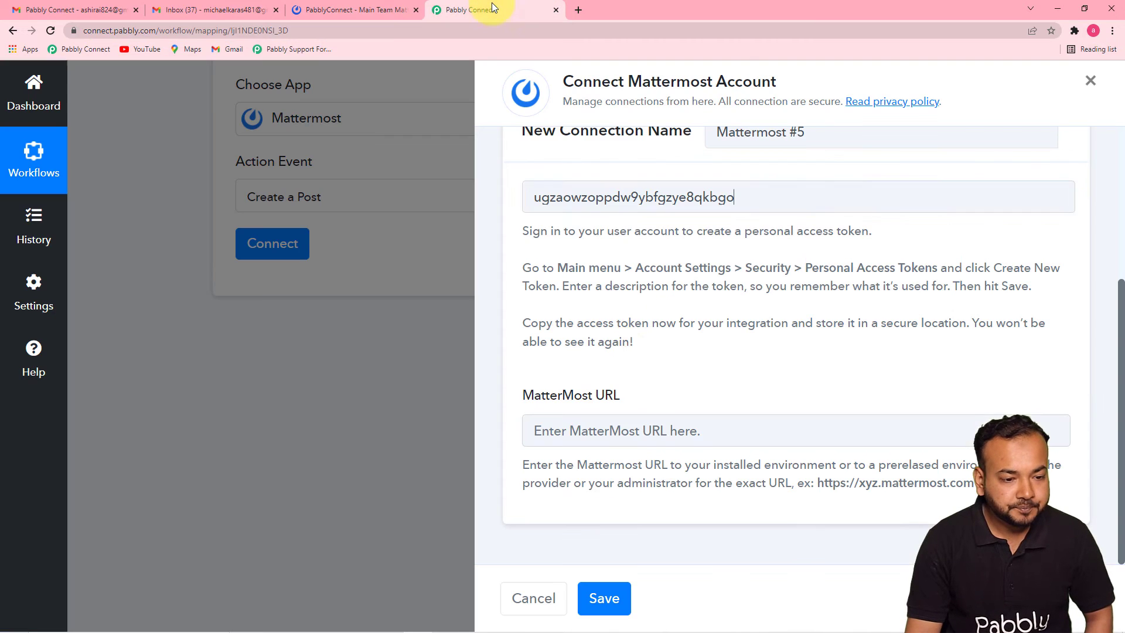
{"action": "right_click", "coordinate": [589, 430]}
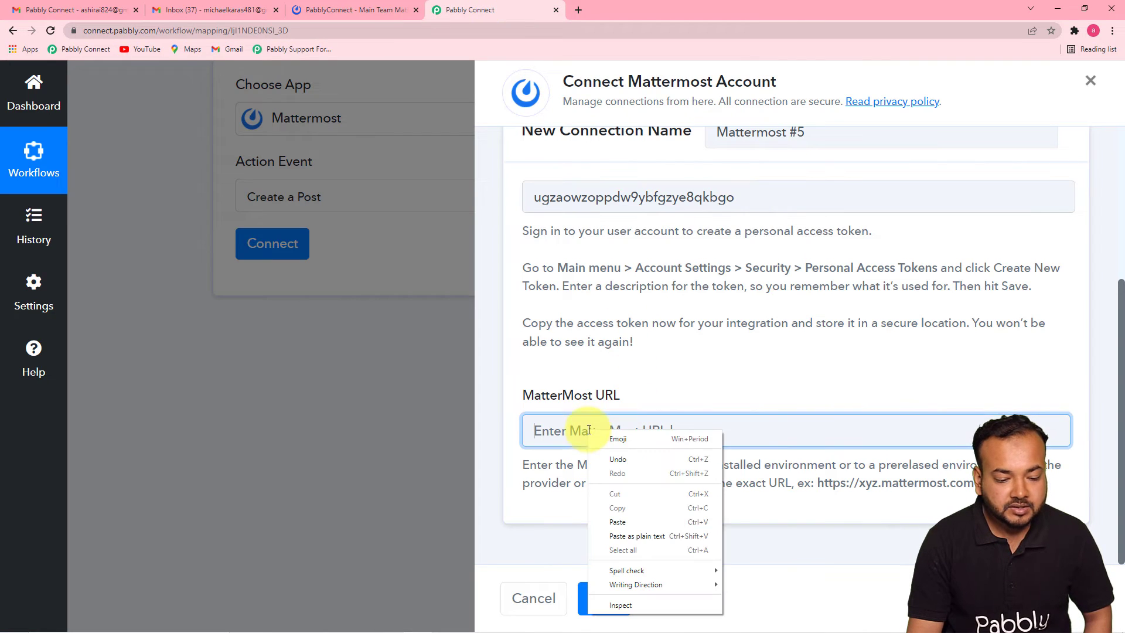
{"action": "left_click", "coordinate": [627, 513]}
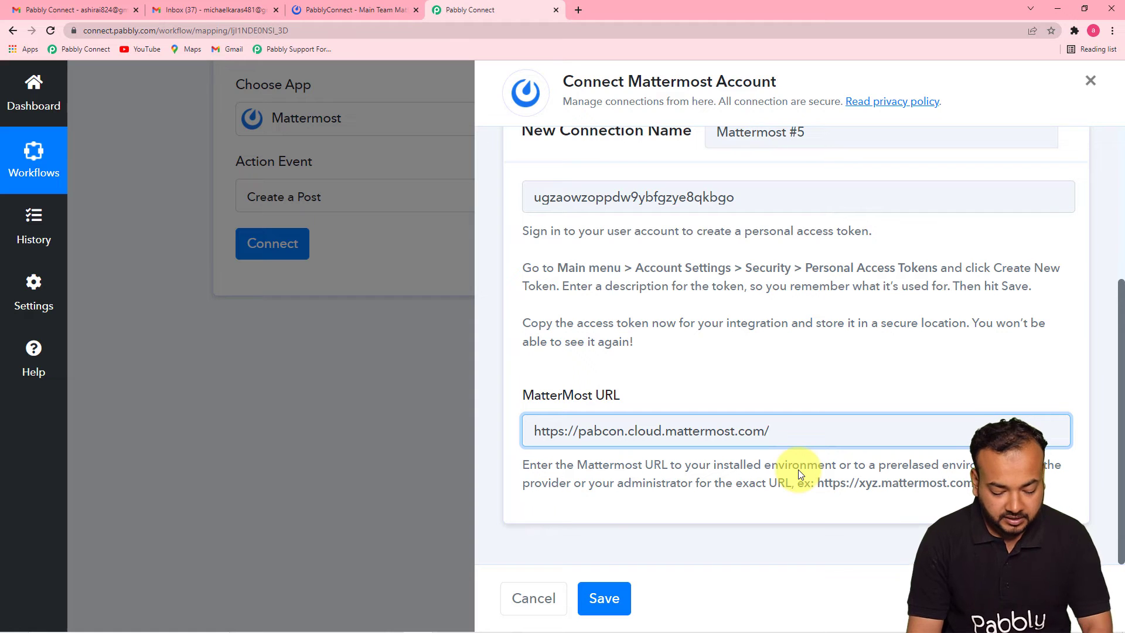
{"action": "key", "text": "BackSpace"}
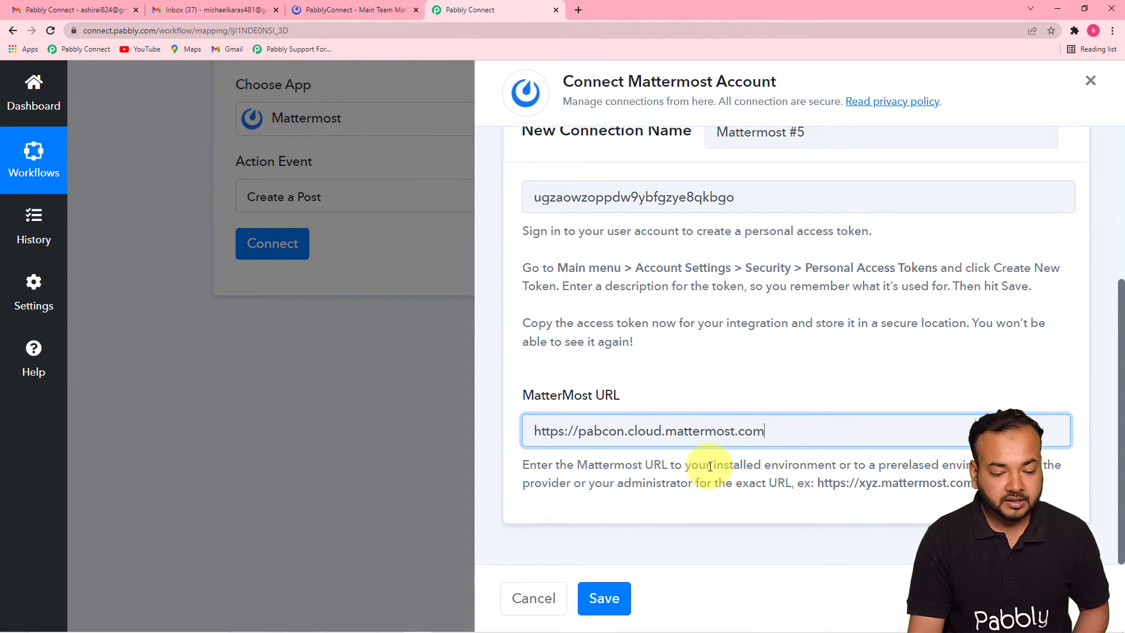
{"action": "left_click", "coordinate": [616, 589]}
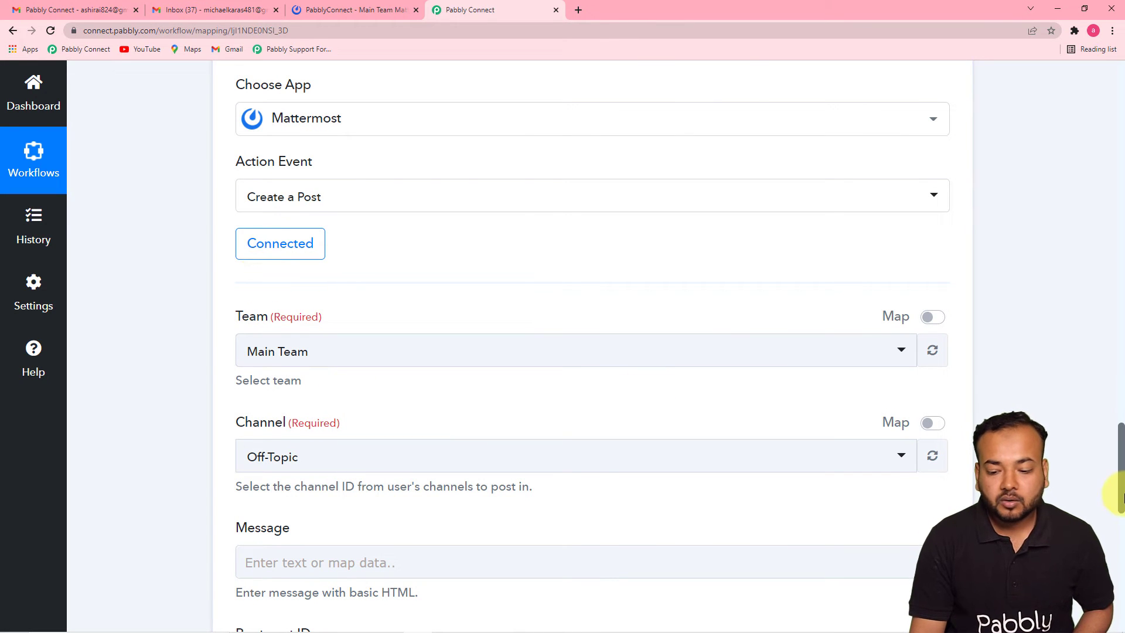
Step: Verify the Mattermost team name and keep Main Team as the post's team
{"action": "scroll", "coordinate": [1121, 468], "scroll_direction": "down", "scroll_amount": 4}
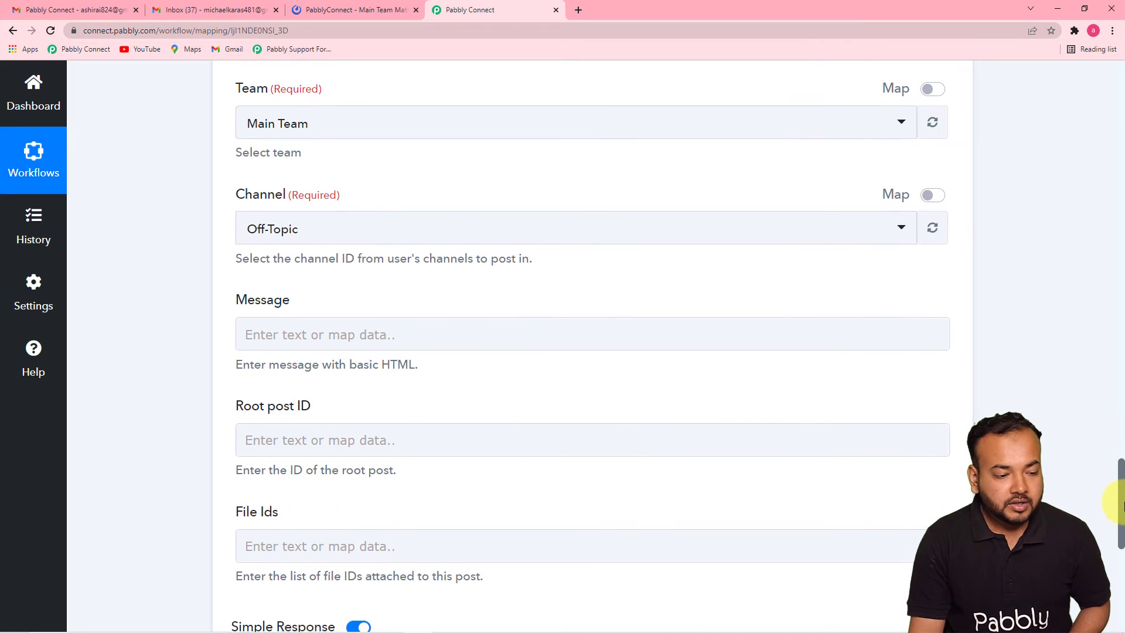
{"action": "left_click", "coordinate": [290, 111]}
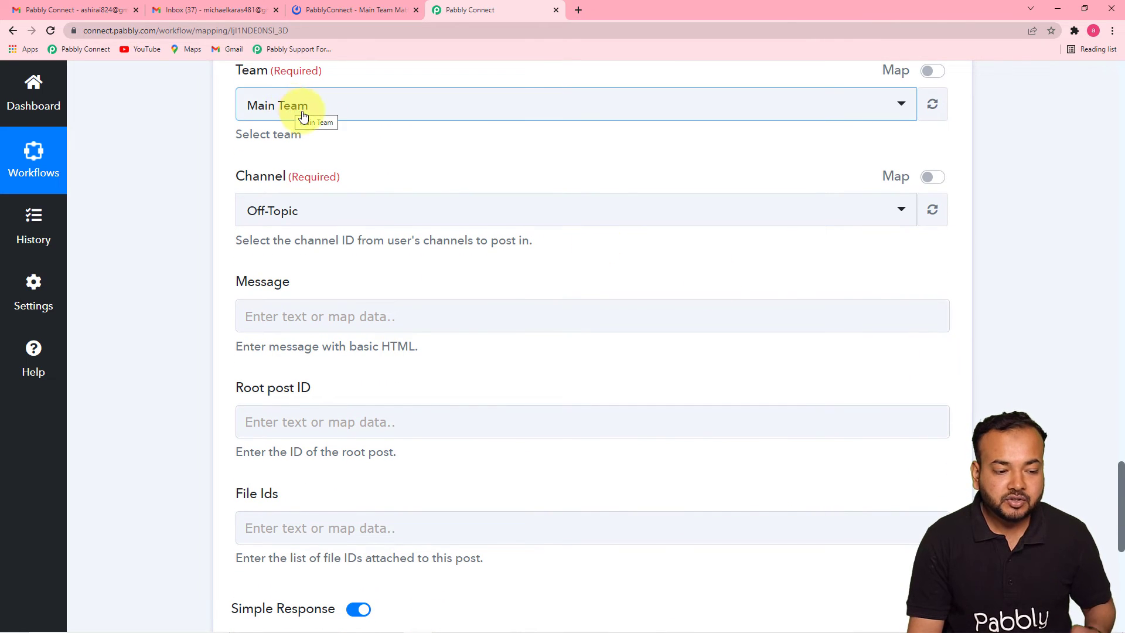
{"action": "left_click", "coordinate": [322, 12]}
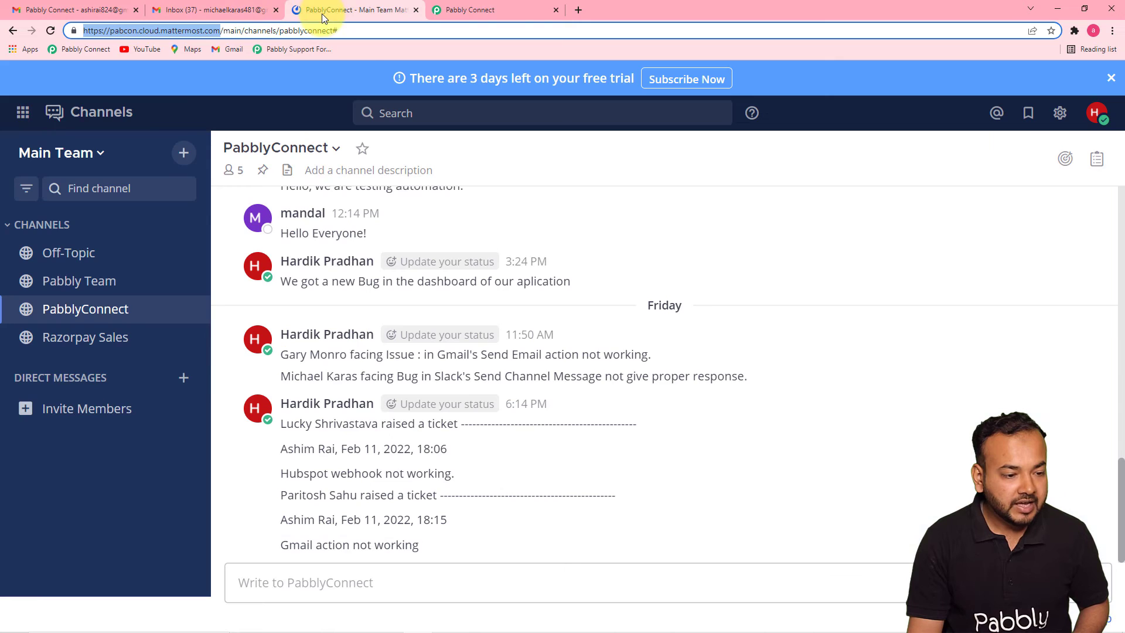
{"action": "left_click", "coordinate": [96, 155]}
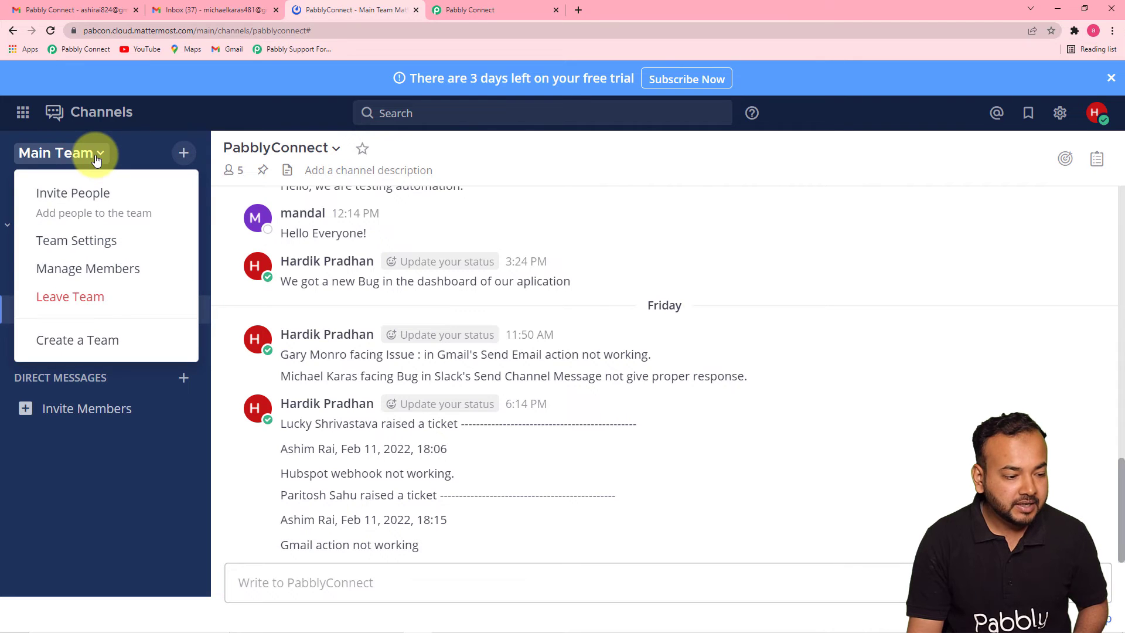
{"action": "left_click", "coordinate": [94, 154]}
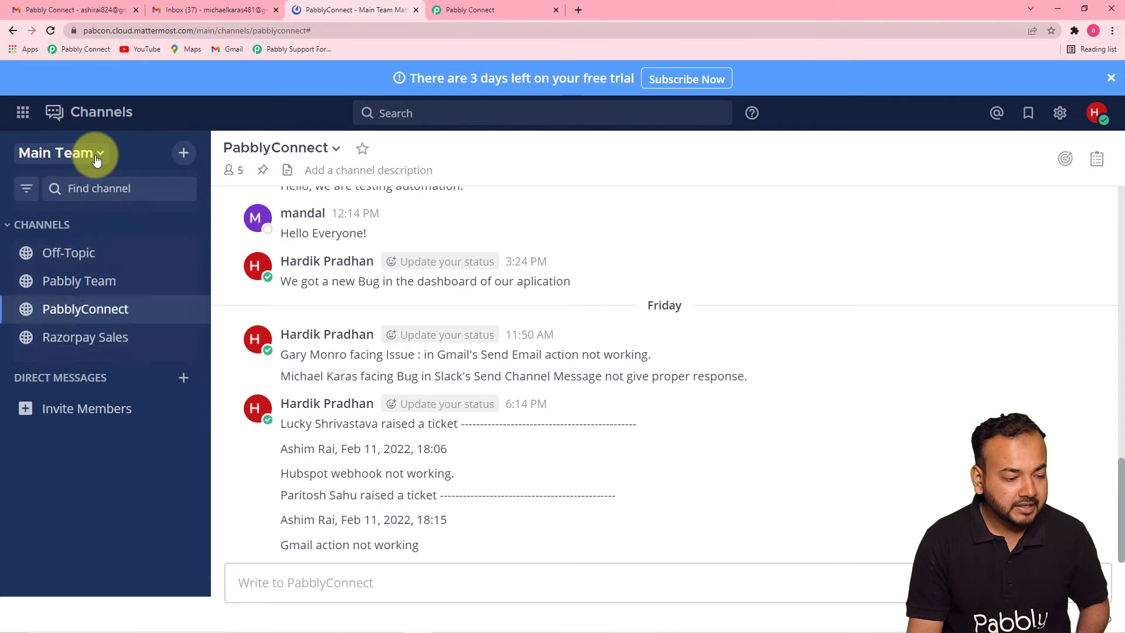
{"action": "left_click", "coordinate": [503, 12]}
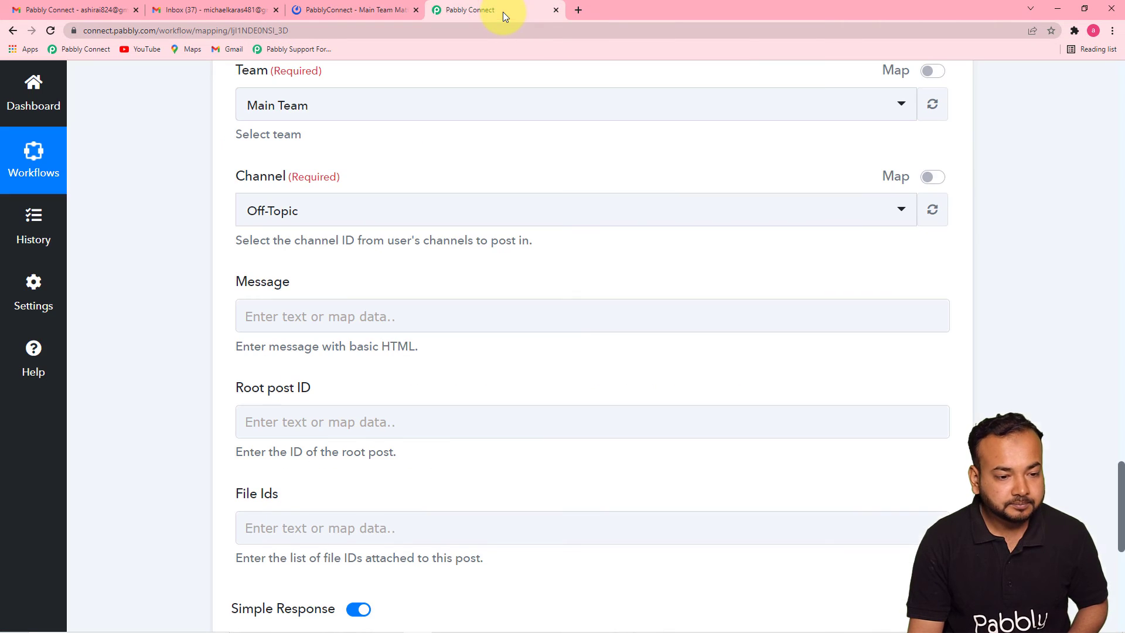
{"action": "left_click", "coordinate": [444, 102]}
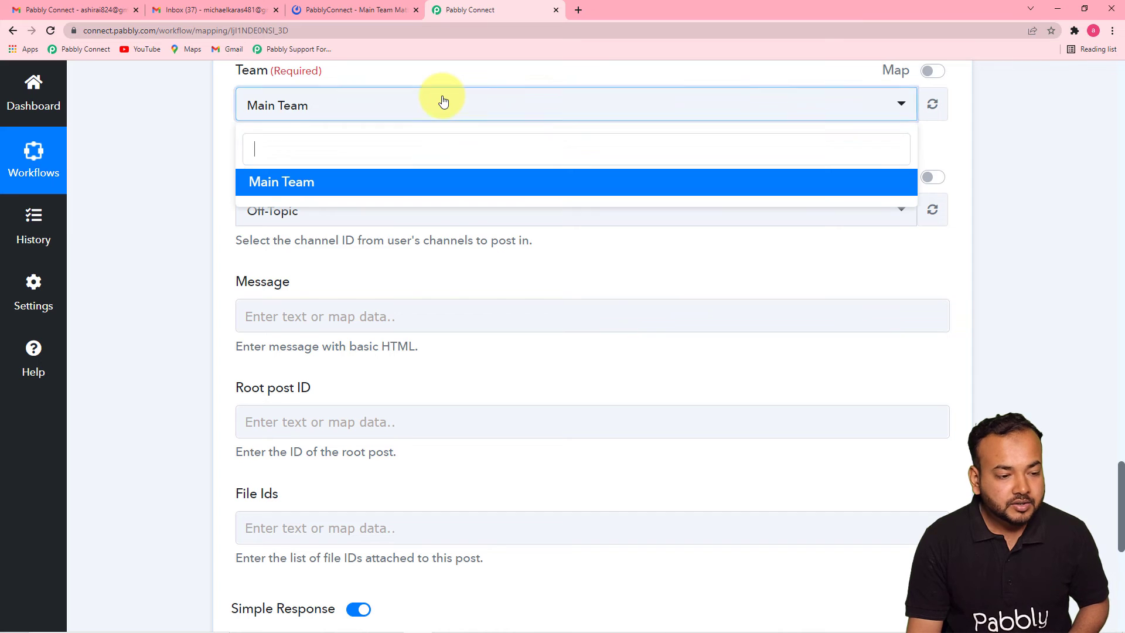
{"action": "left_click", "coordinate": [255, 181]}
Step: Change the post's channel from Off-Topic to PabblyConnect
{"action": "scroll", "coordinate": [191, 144], "scroll_direction": "down", "scroll_amount": 5}
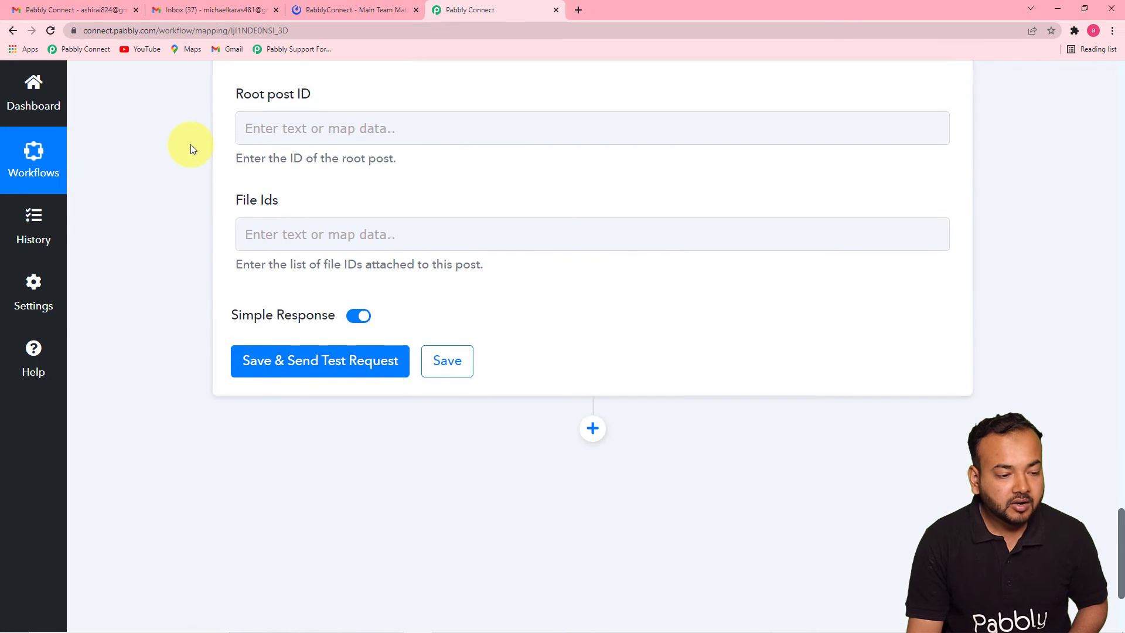
{"action": "scroll", "coordinate": [191, 145], "scroll_direction": "up", "scroll_amount": 5}
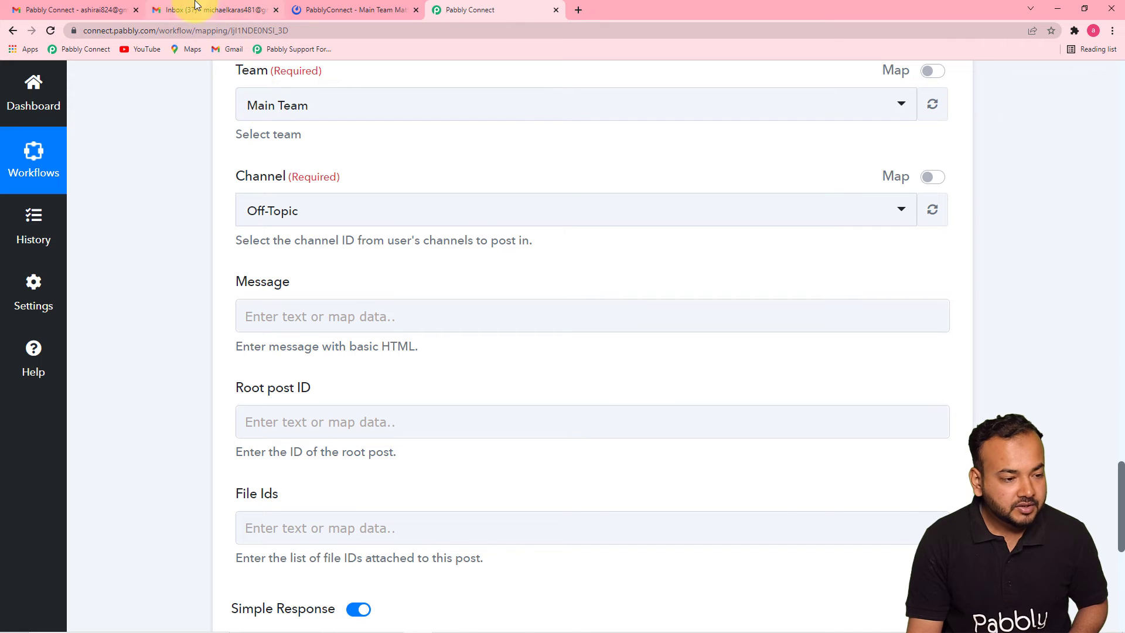
{"action": "left_click", "coordinate": [314, 16]}
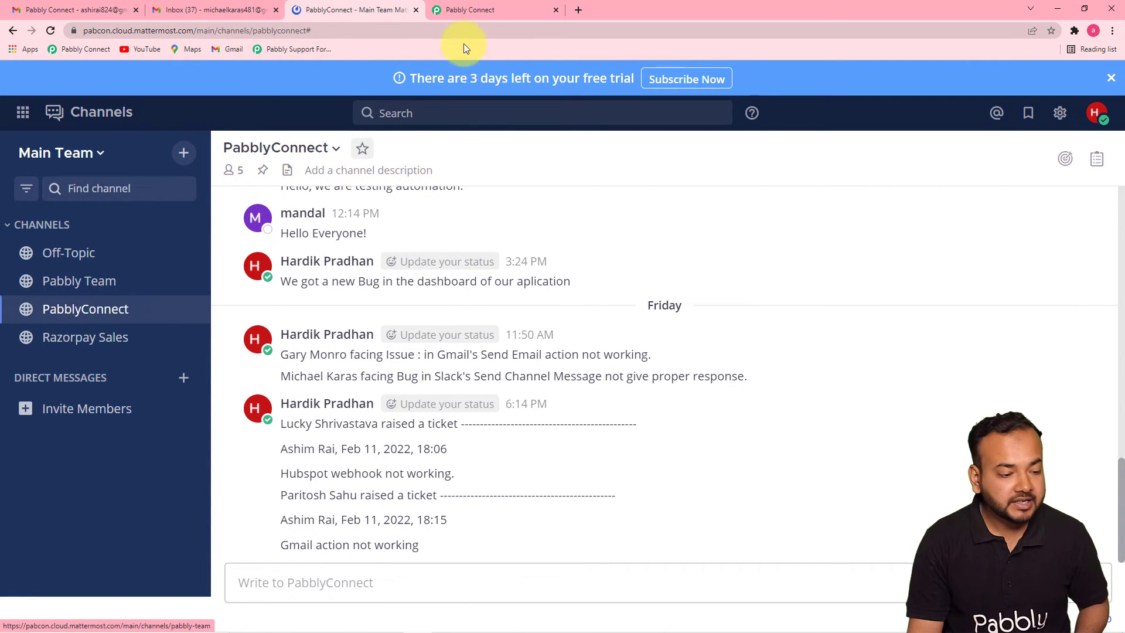
{"action": "left_click", "coordinate": [470, 11]}
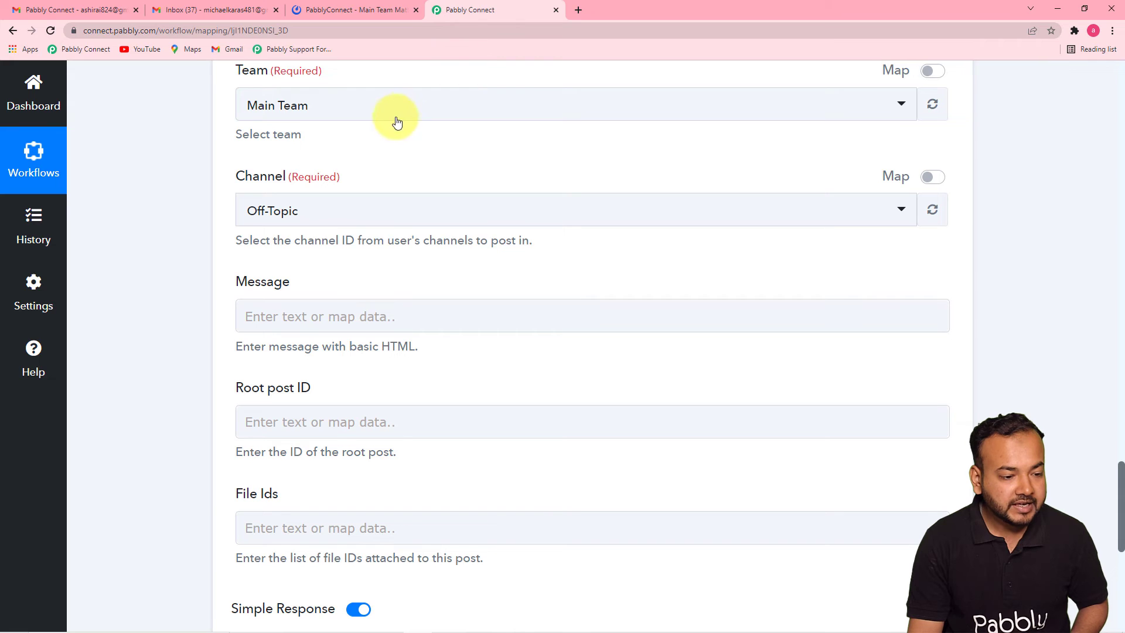
{"action": "left_click", "coordinate": [335, 221]}
{"action": "left_click", "coordinate": [310, 331]}
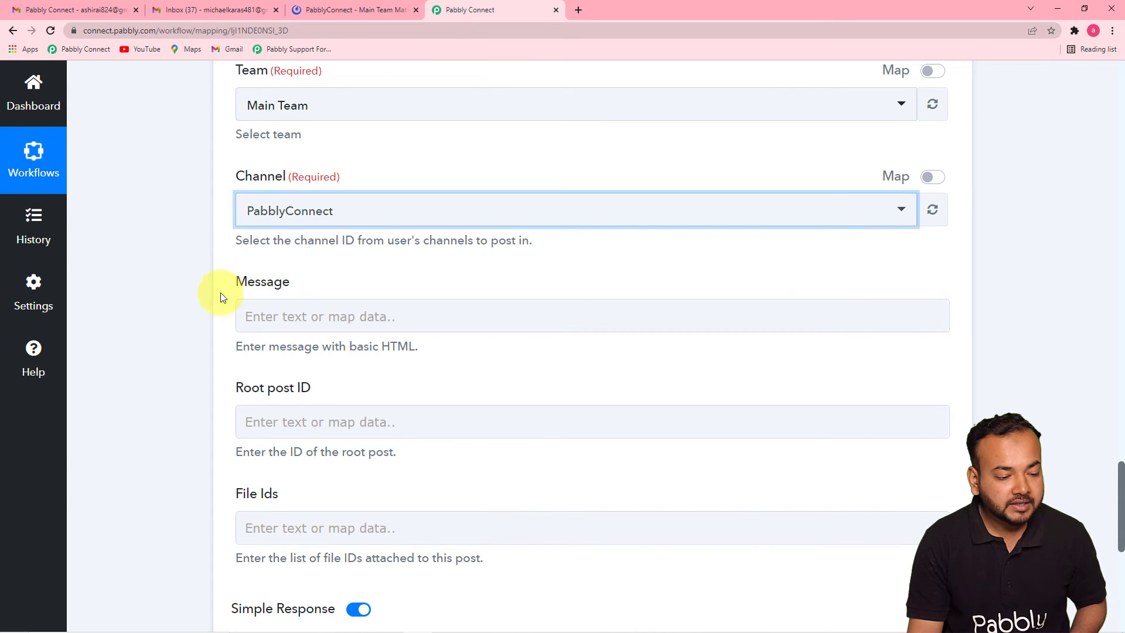
{"action": "scroll", "coordinate": [171, 270], "scroll_direction": "up", "scroll_amount": 1}
{"action": "scroll", "coordinate": [171, 268], "scroll_direction": "up", "scroll_amount": 1}
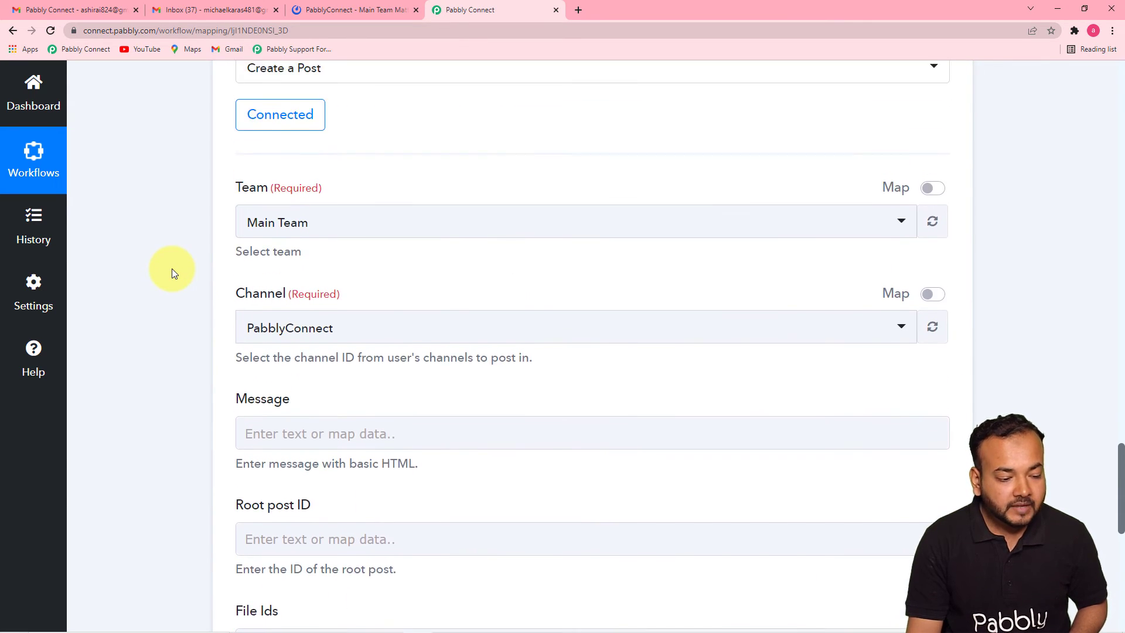
{"action": "scroll", "coordinate": [173, 257], "scroll_direction": "down", "scroll_amount": 1}
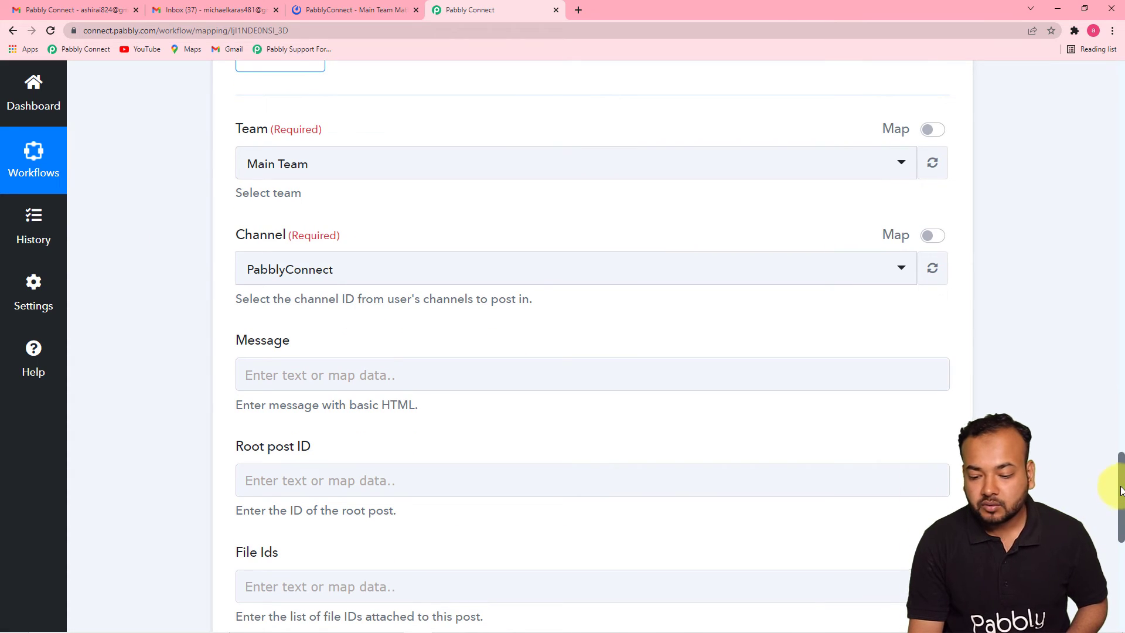
{"action": "scroll", "coordinate": [1120, 521], "scroll_direction": "down", "scroll_amount": 4}
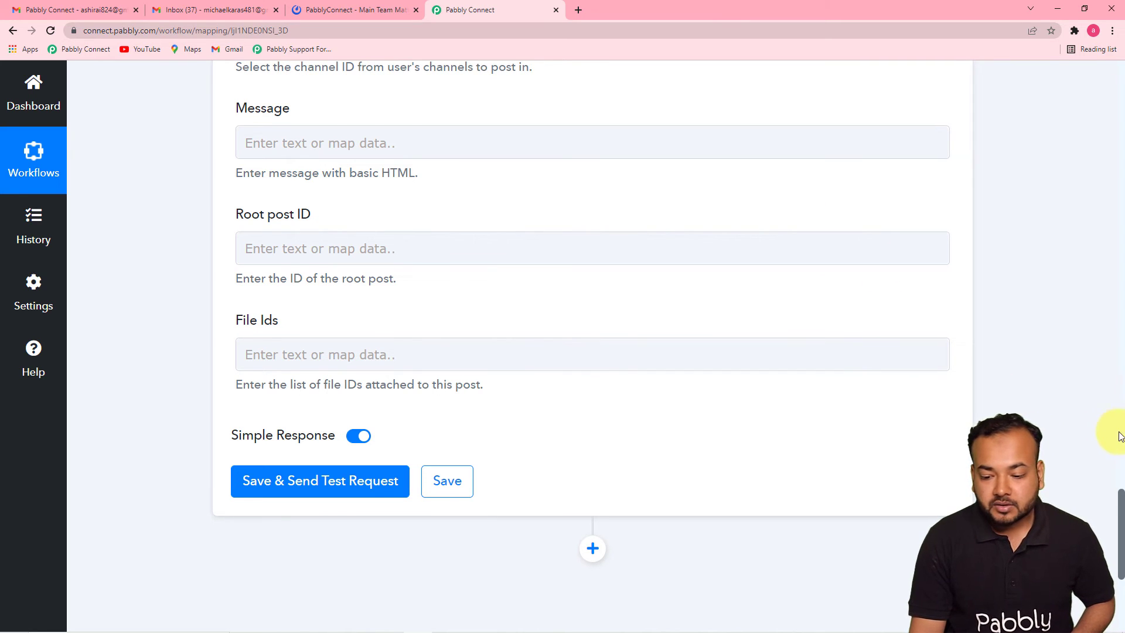
{"action": "scroll", "coordinate": [1122, 463], "scroll_direction": "up", "scroll_amount": 3}
{"action": "left_click_drag", "start_coordinate": [1121, 463], "coordinate": [1121, 170]}
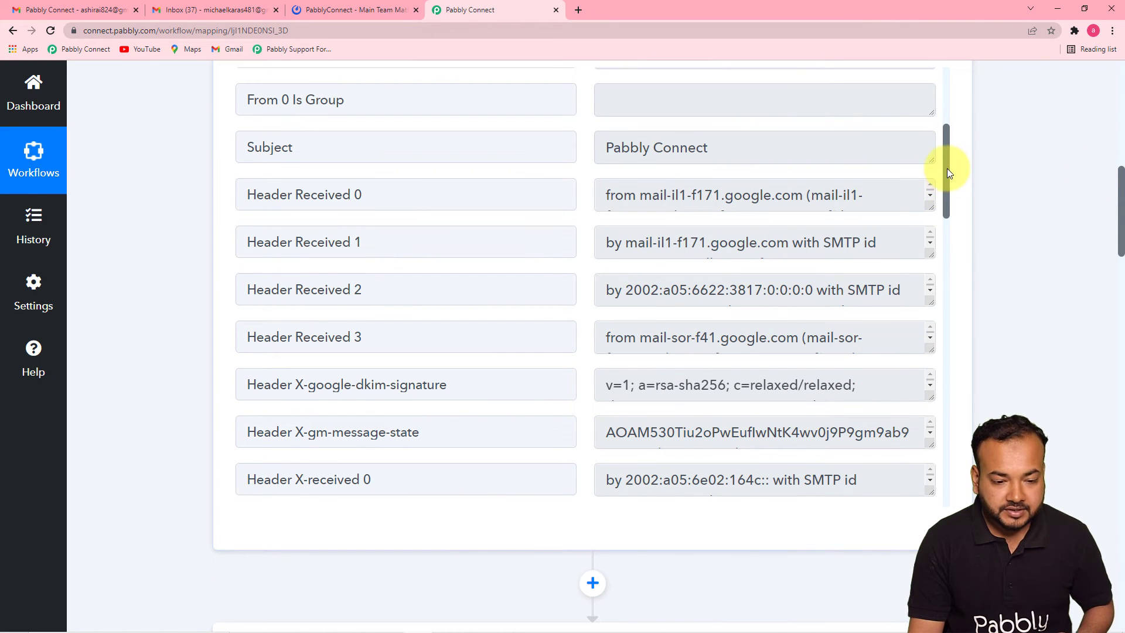
{"action": "left_click_drag", "start_coordinate": [947, 168], "coordinate": [934, 452]}
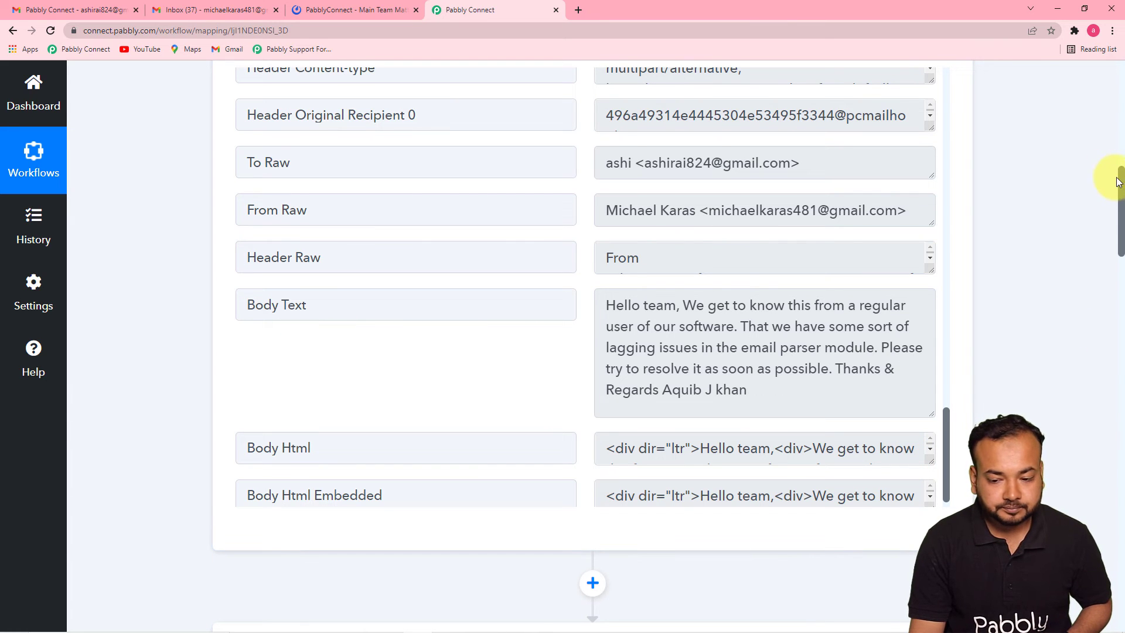
{"action": "left_click_drag", "start_coordinate": [1122, 196], "coordinate": [1096, 504]}
Step: Type 'We have received a new query from:' and insert the sender's From 0 Address
{"action": "left_click", "coordinate": [415, 185]}
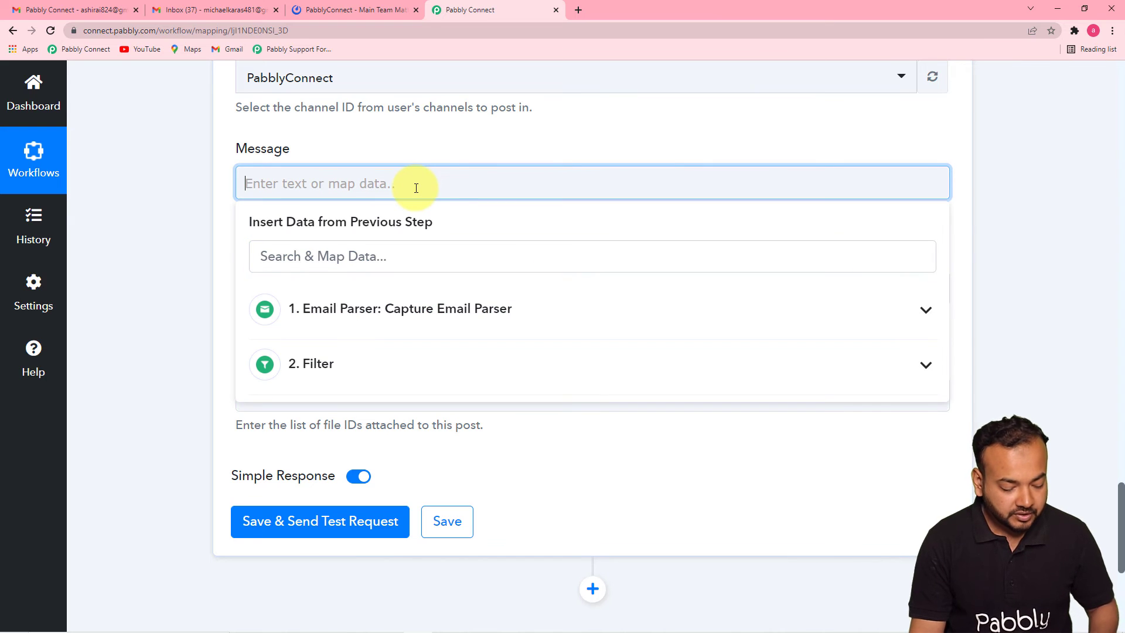
{"action": "type", "text": "W"}
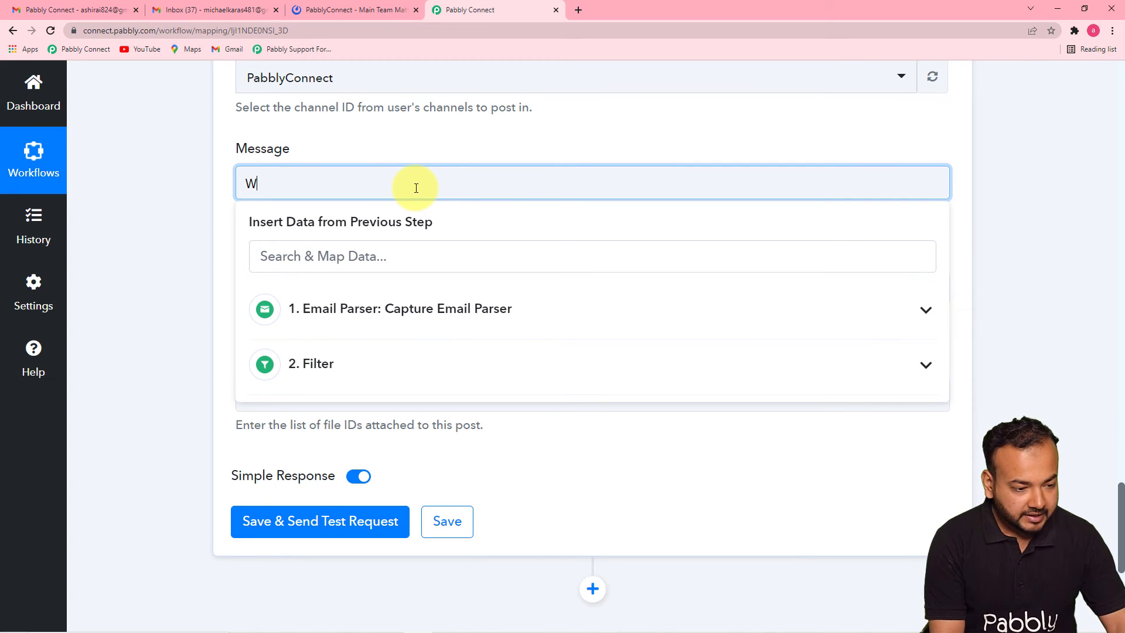
{"action": "type", "text": "e have E"}
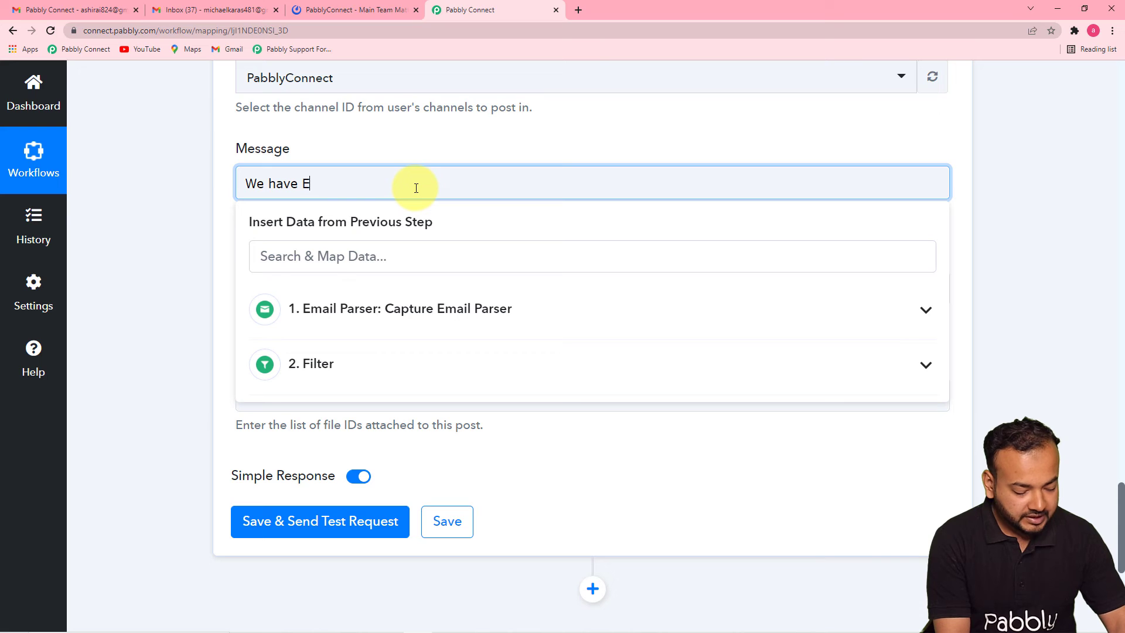
{"action": "key", "text": "BackSpace"}
{"action": "type", "text": "rec"}
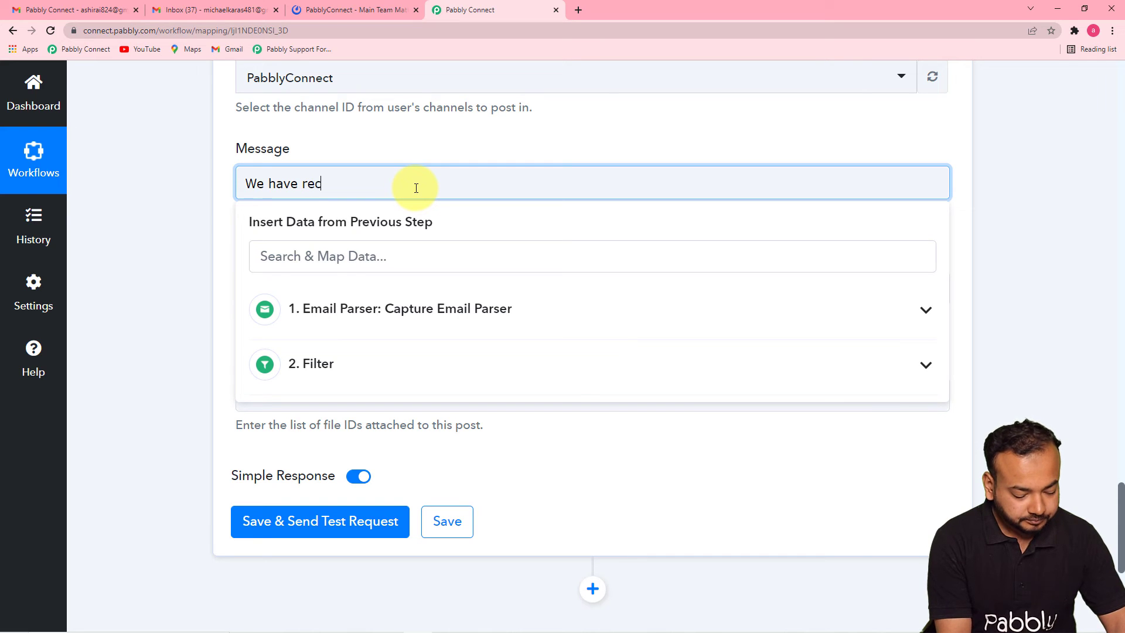
{"action": "type", "text": "eived a "}
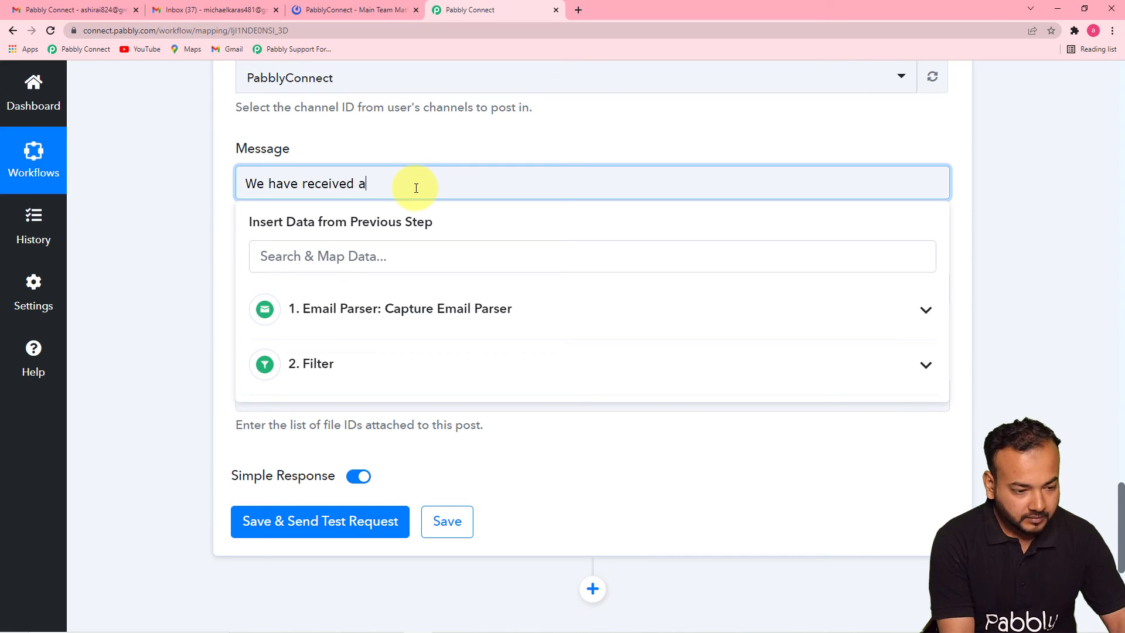
{"action": "type", "text": "new"}
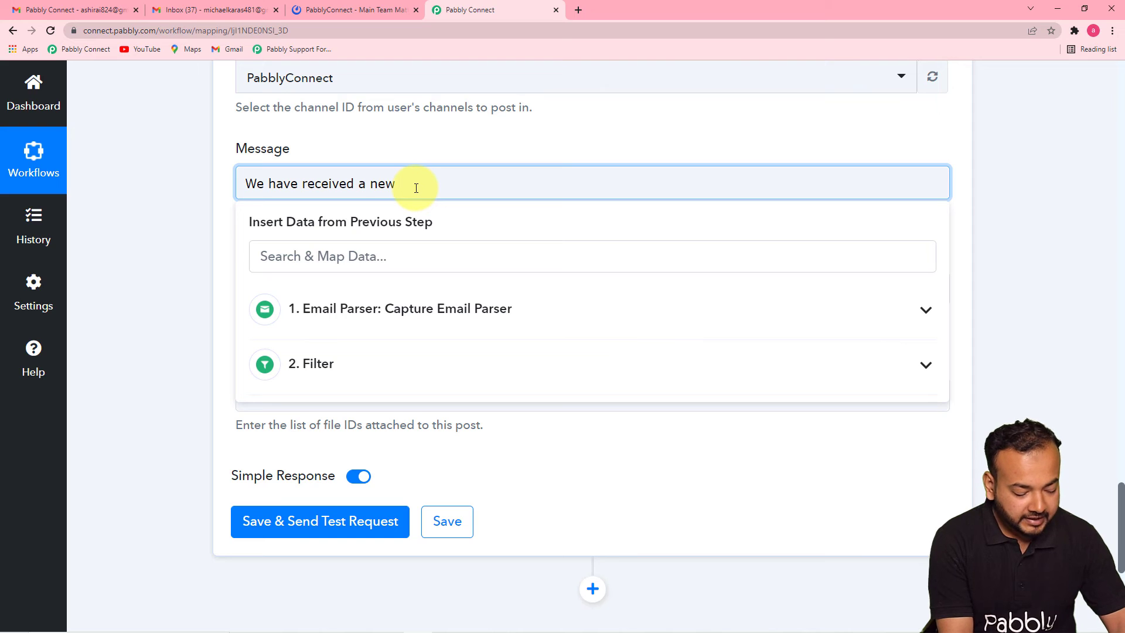
{"action": "type", "text": " query "}
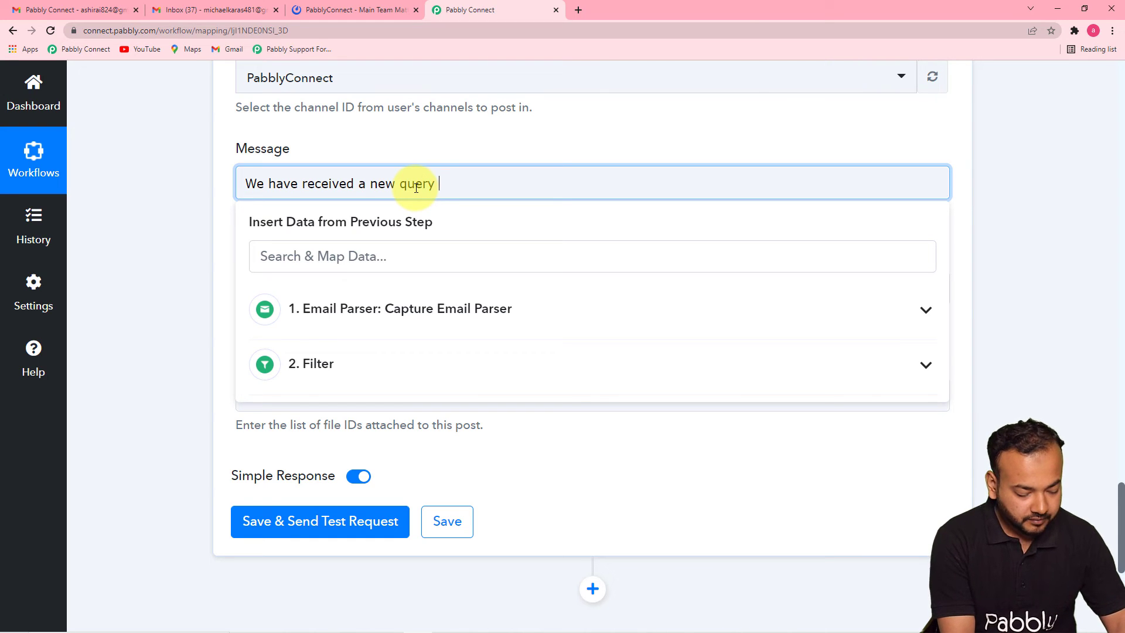
{"action": "type", "text": "from:"}
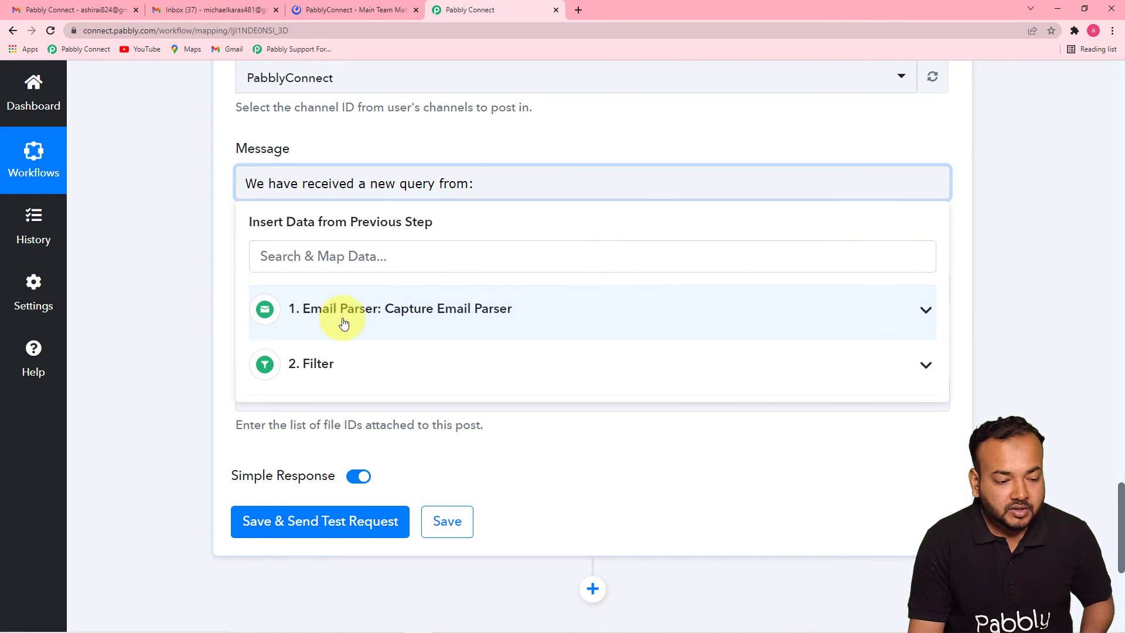
{"action": "left_click", "coordinate": [427, 328]}
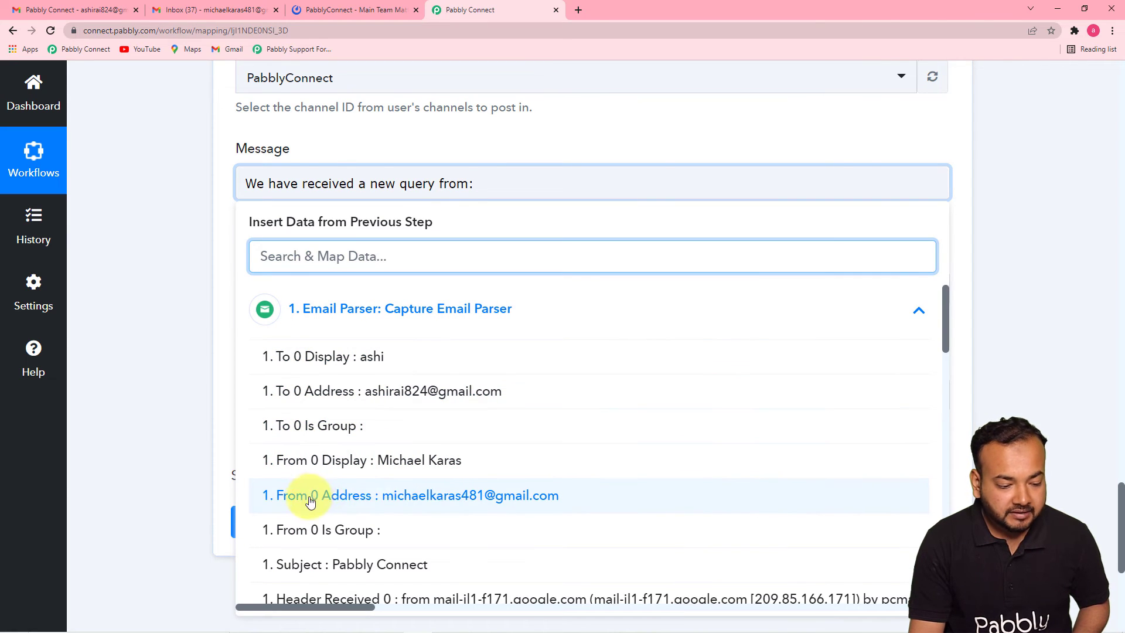
{"action": "left_click", "coordinate": [430, 504]}
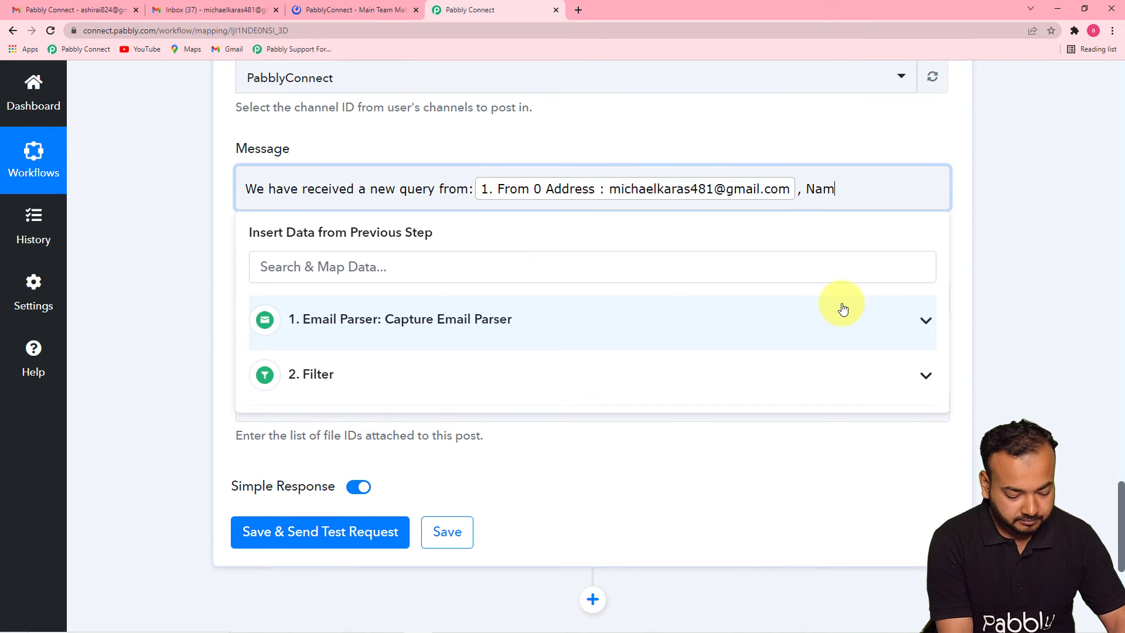
Step: Add From 0 Display, a 'Message Recieved:' line, and the email Body Text
{"action": "left_click", "coordinate": [844, 309]}
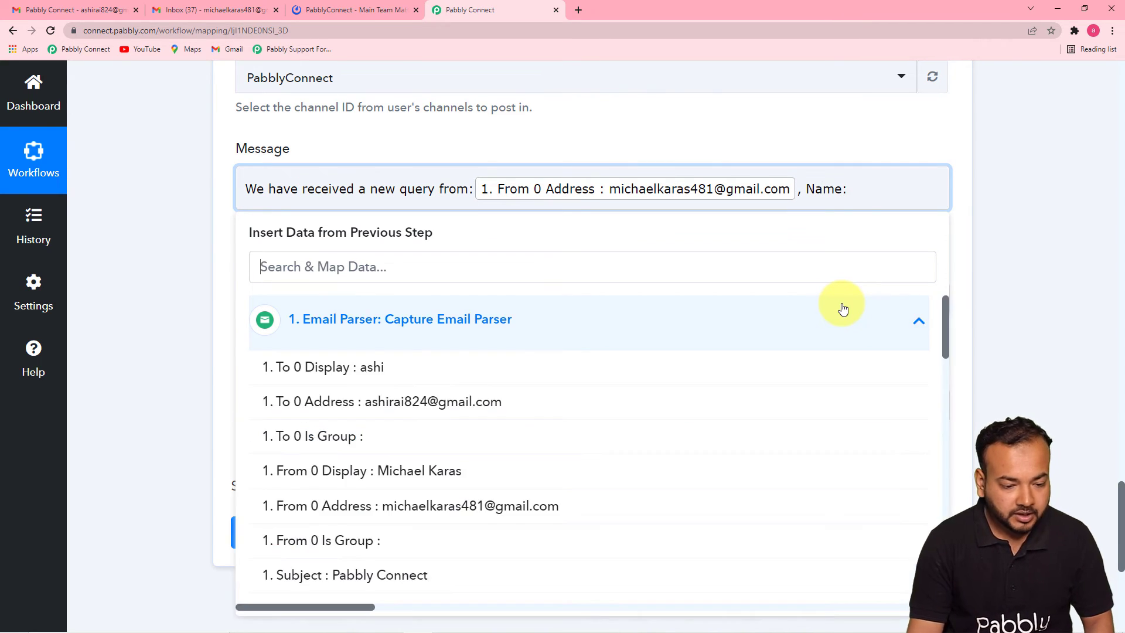
{"action": "left_click", "coordinate": [501, 466]}
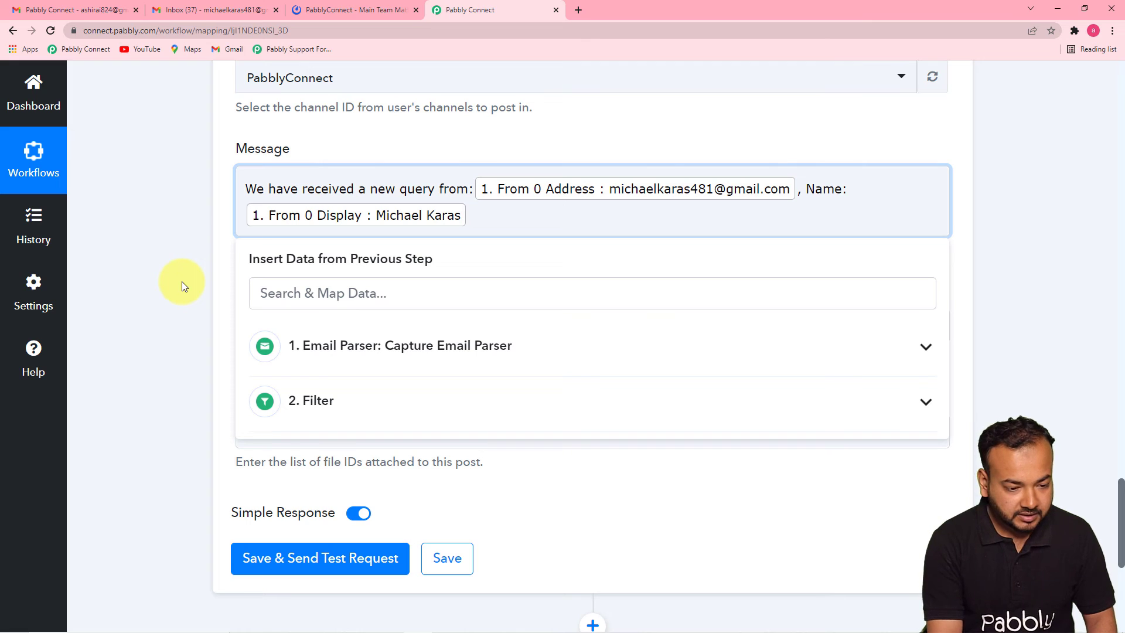
{"action": "key", "text": "Return"}
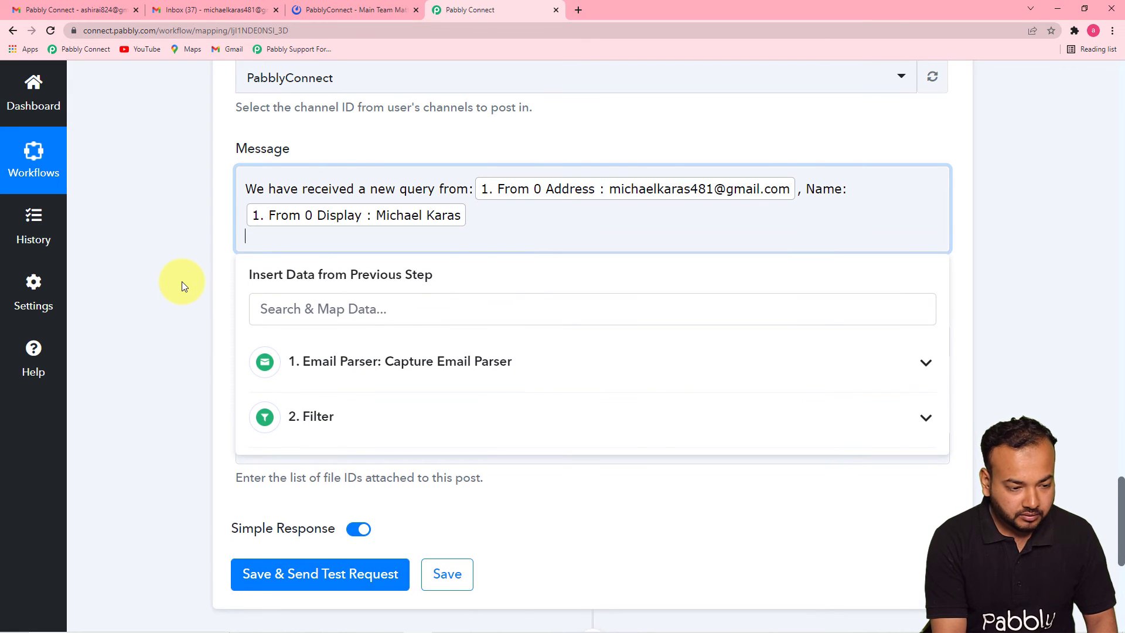
{"action": "type", "text": "Messa"}
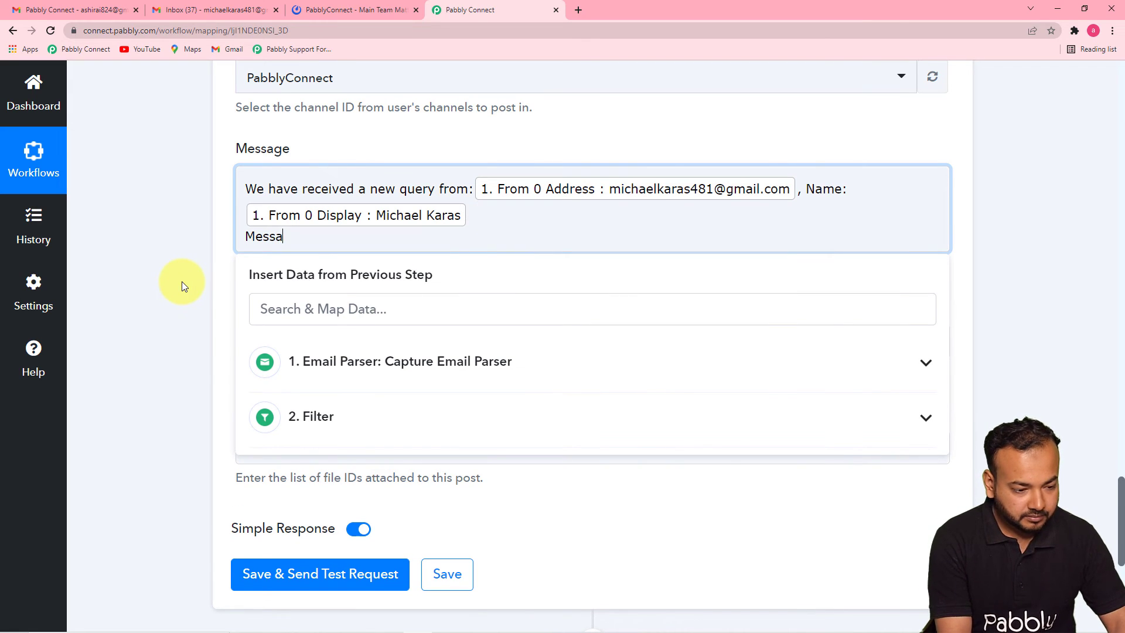
{"action": "type", "text": "ge Rec"}
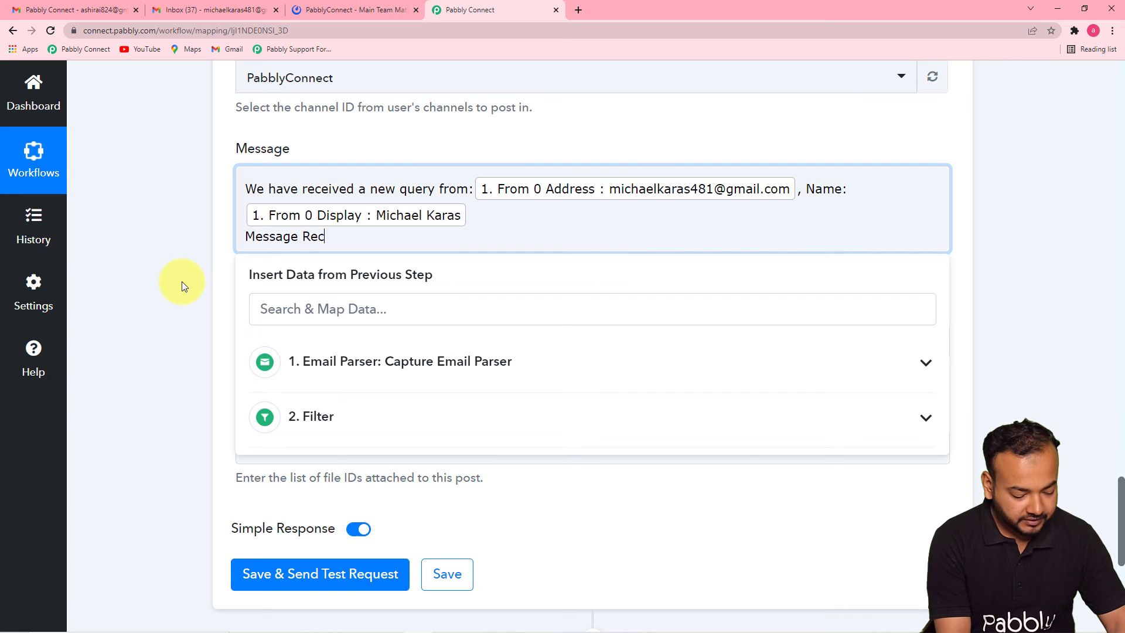
{"action": "type", "text": "ieved:"}
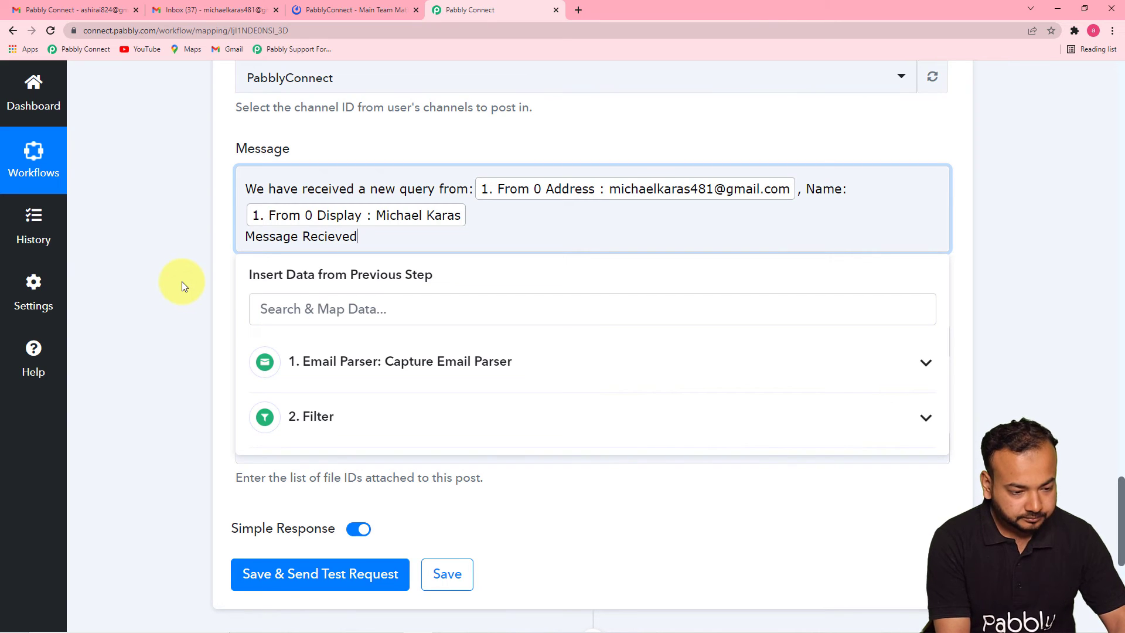
{"action": "left_click", "coordinate": [470, 371]}
{"action": "left_click_drag", "start_coordinate": [944, 370], "coordinate": [941, 596]}
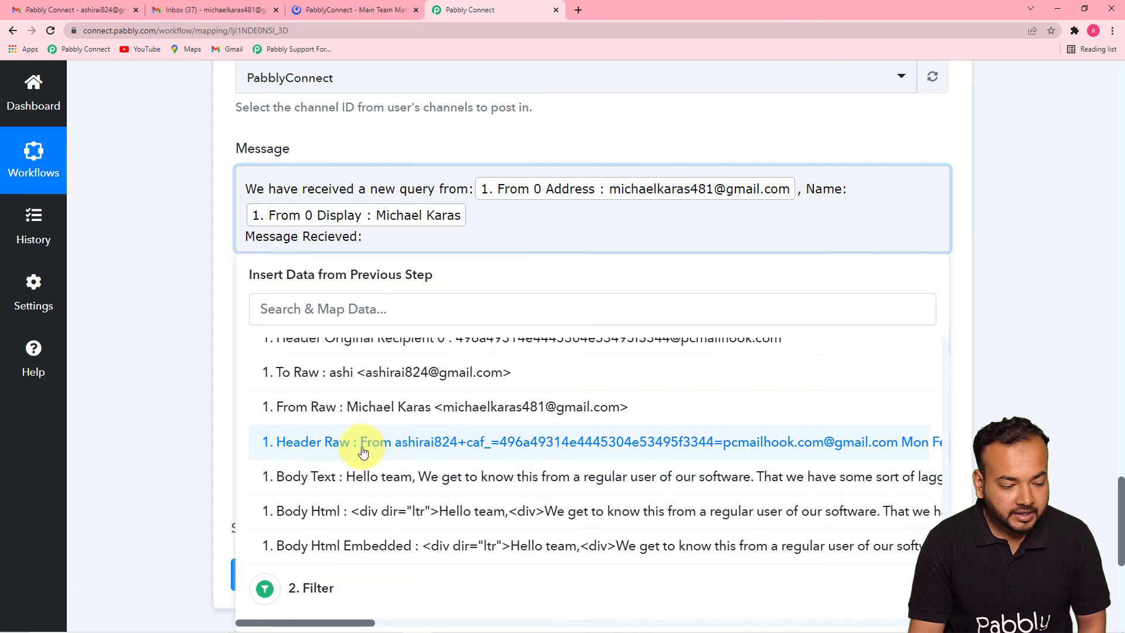
{"action": "left_click", "coordinate": [484, 482]}
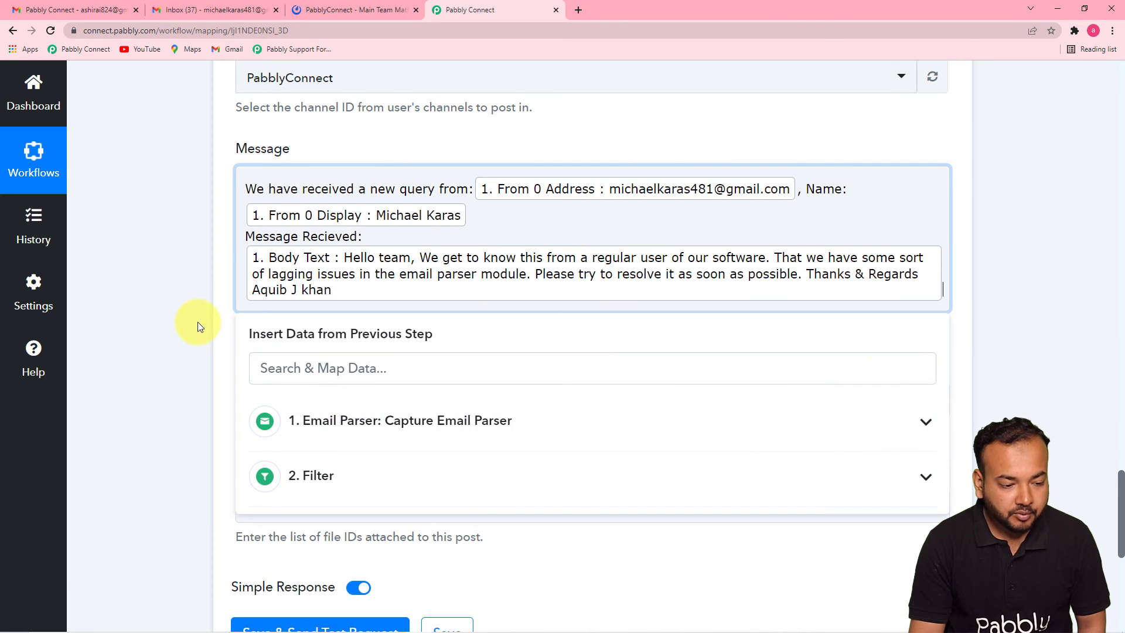
{"action": "left_click", "coordinate": [198, 321]}
{"action": "scroll", "coordinate": [198, 322], "scroll_direction": "down", "scroll_amount": 3}
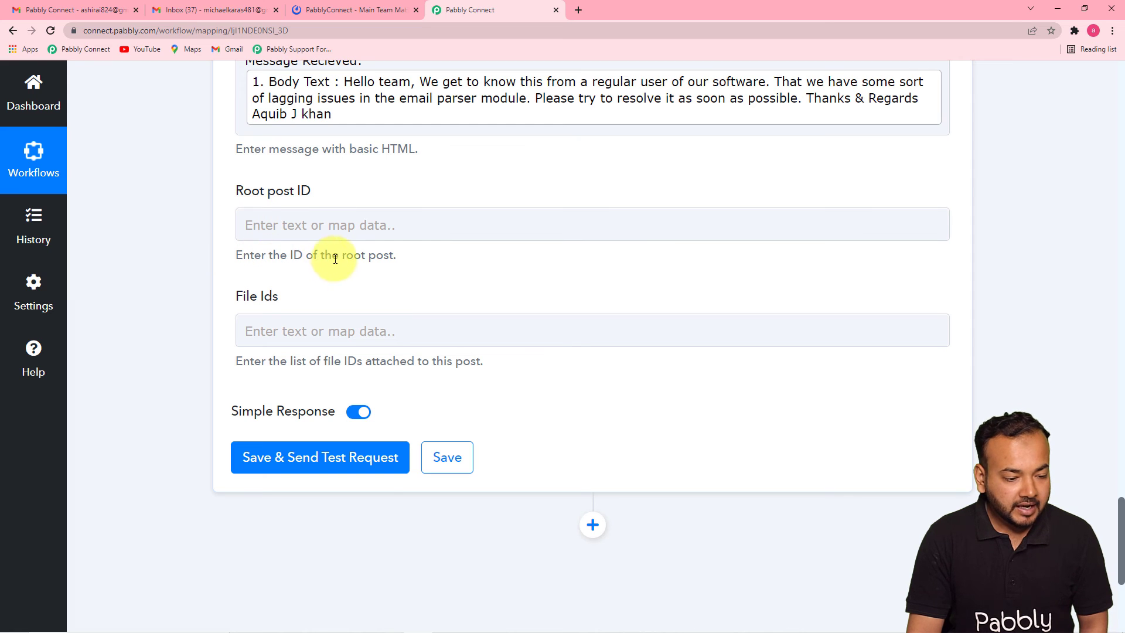
{"action": "left_click", "coordinate": [403, 224]}
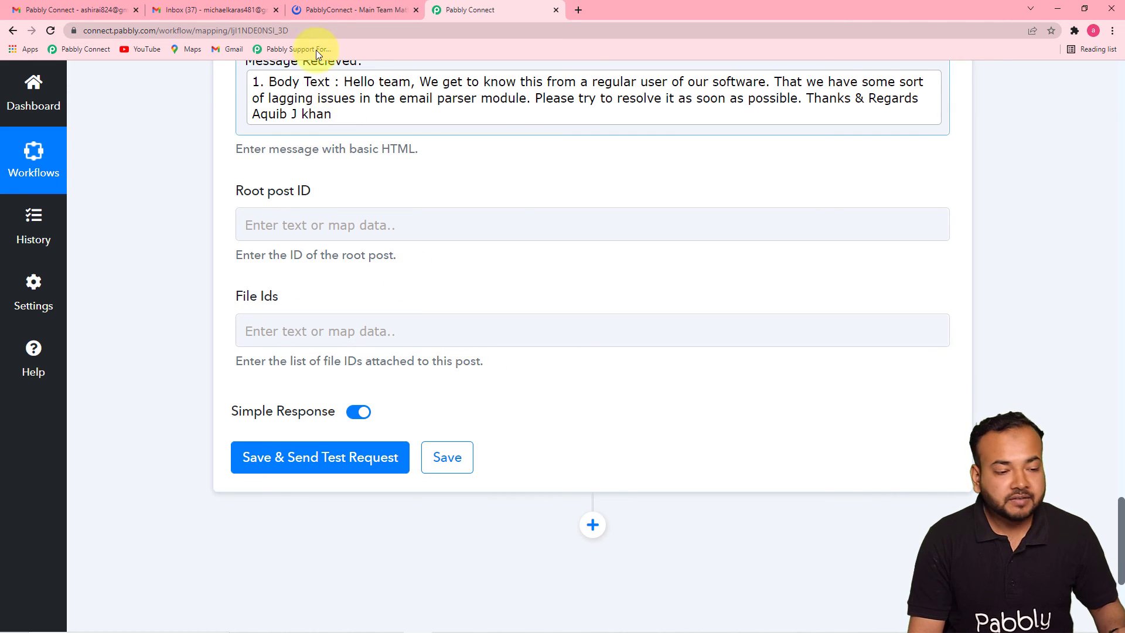
{"action": "left_click", "coordinate": [333, 11]}
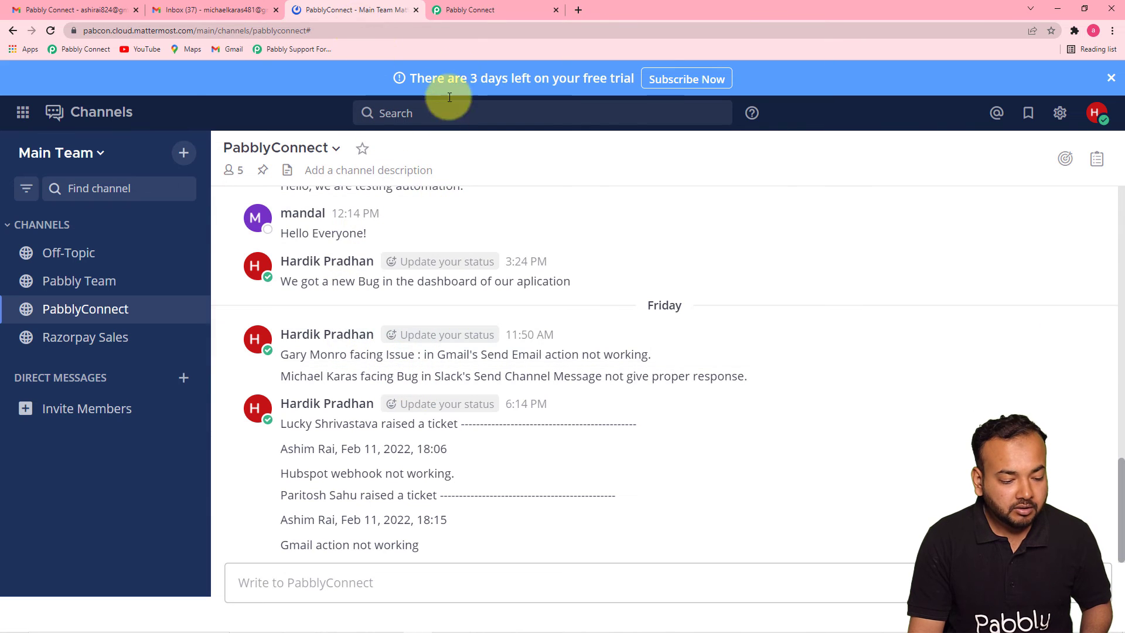
{"action": "left_click", "coordinate": [470, 4]}
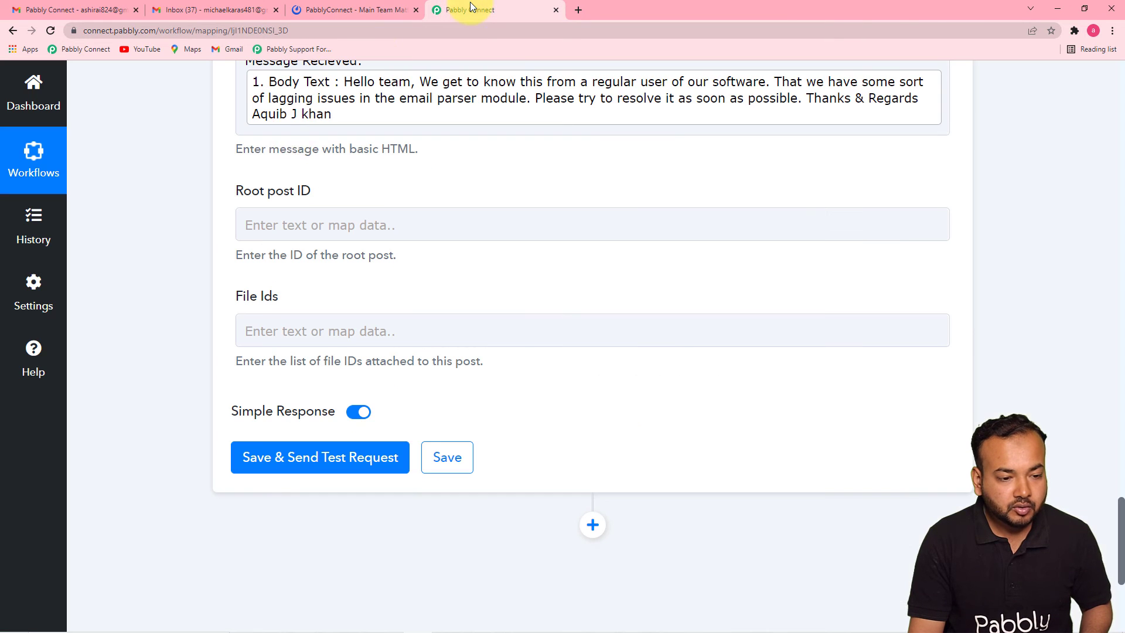
Step: Send a test post and confirm the new query message appears in the PabblyConnect channel
{"action": "left_click", "coordinate": [267, 461]}
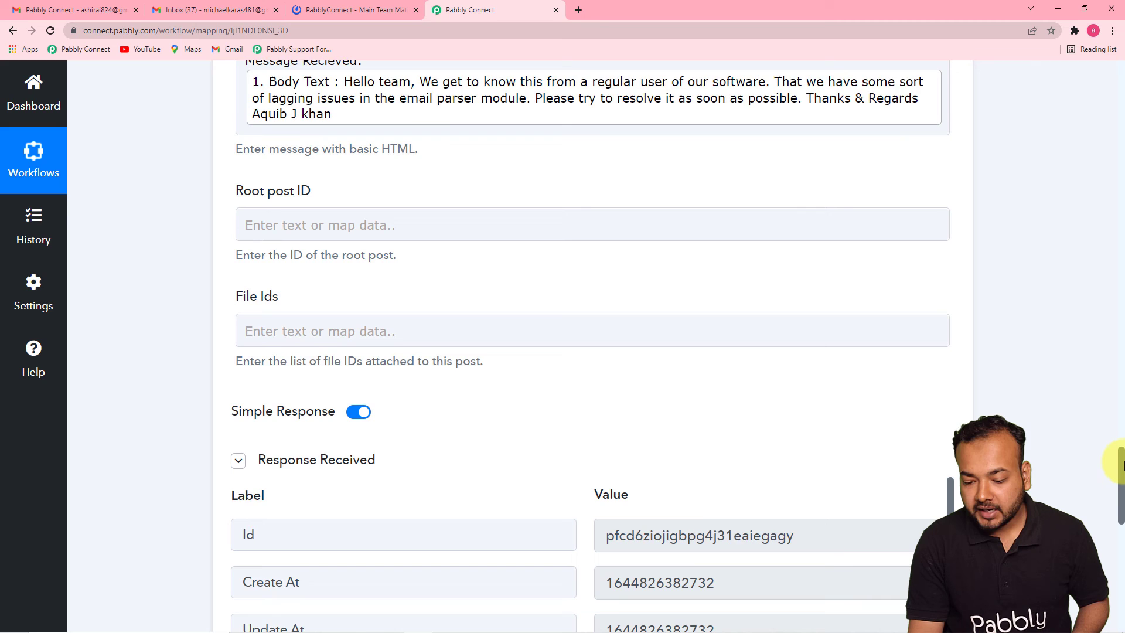
{"action": "left_click_drag", "start_coordinate": [1122, 466], "coordinate": [1123, 521]}
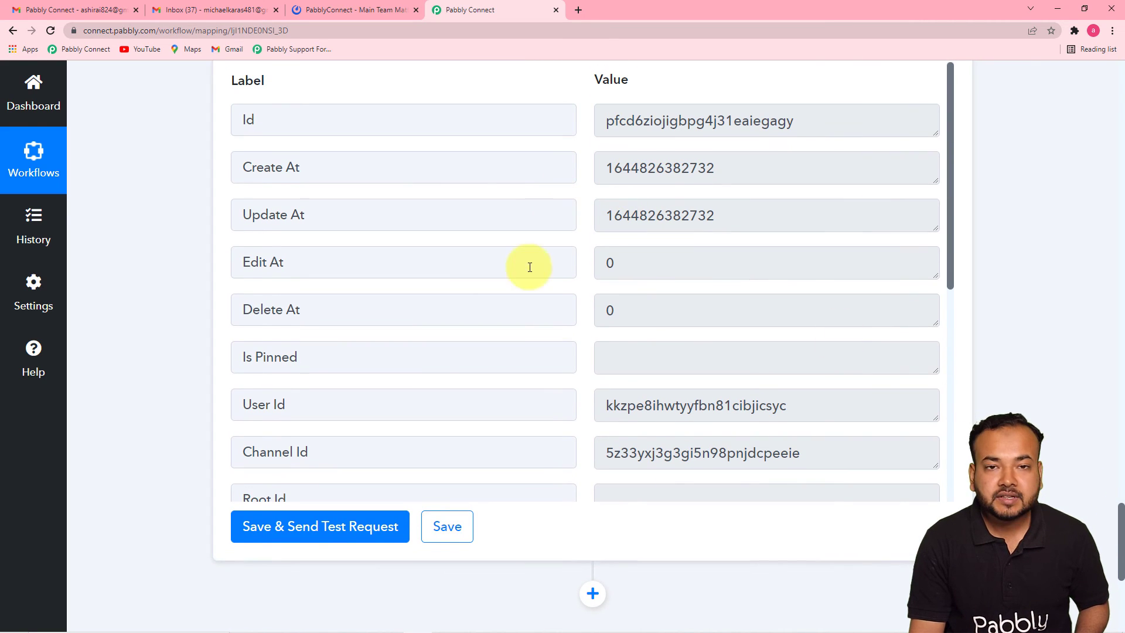
{"action": "left_click", "coordinate": [363, 13]}
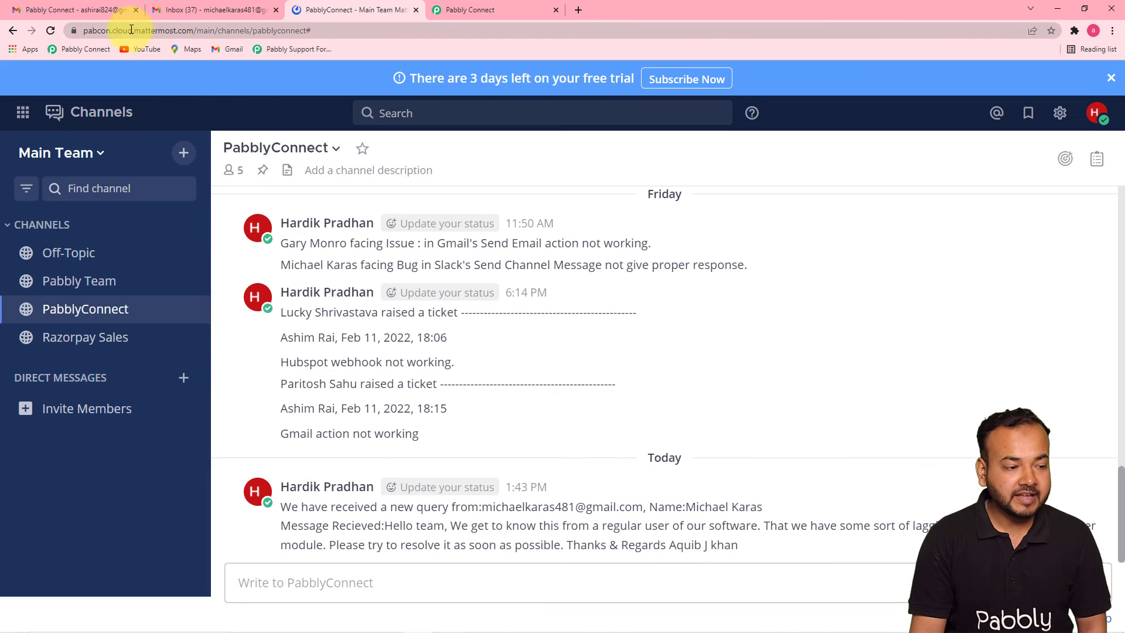
Step: Compare with the original Gmail email, then scroll back up to the Email Parser trigger
{"action": "left_click", "coordinate": [53, 10]}
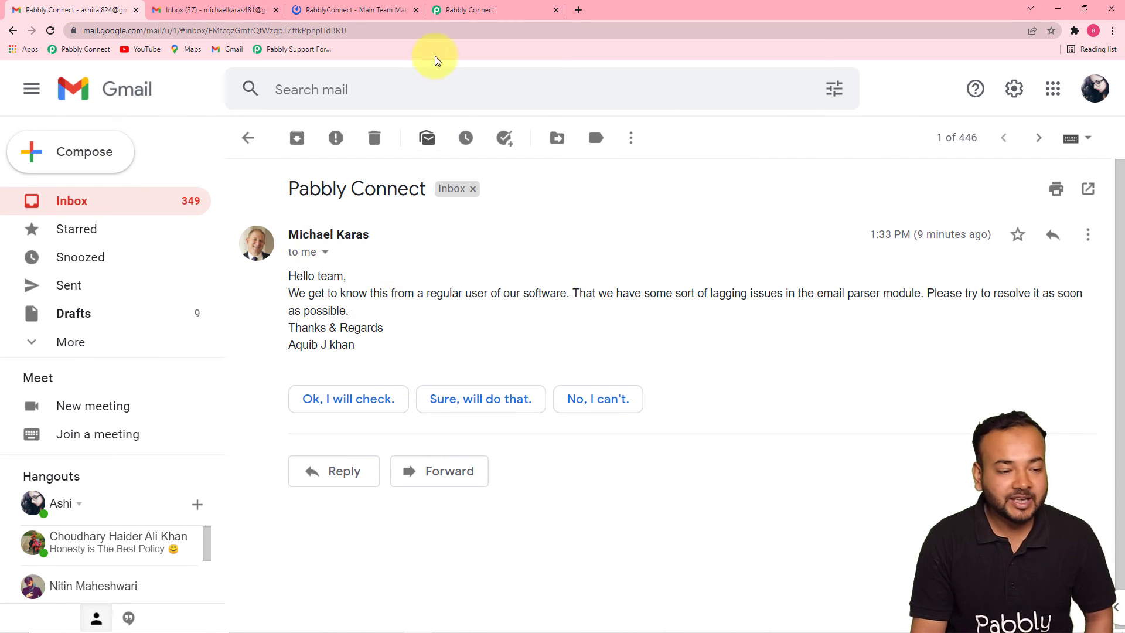
{"action": "left_click", "coordinate": [446, 10]}
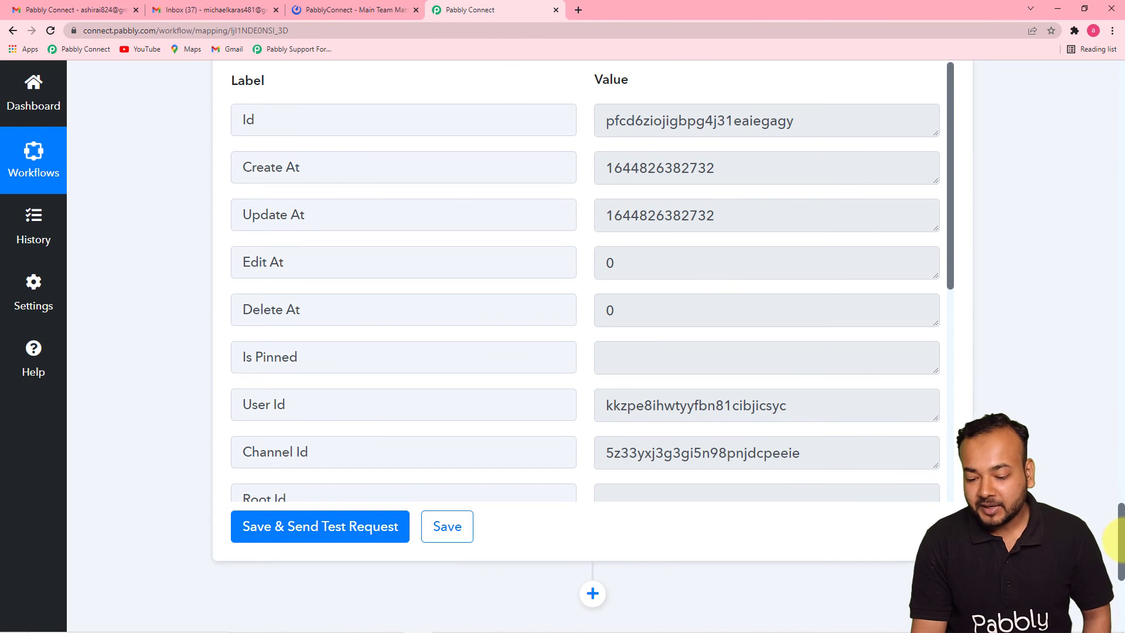
{"action": "left_click_drag", "start_coordinate": [1122, 535], "coordinate": [1068, 108]}
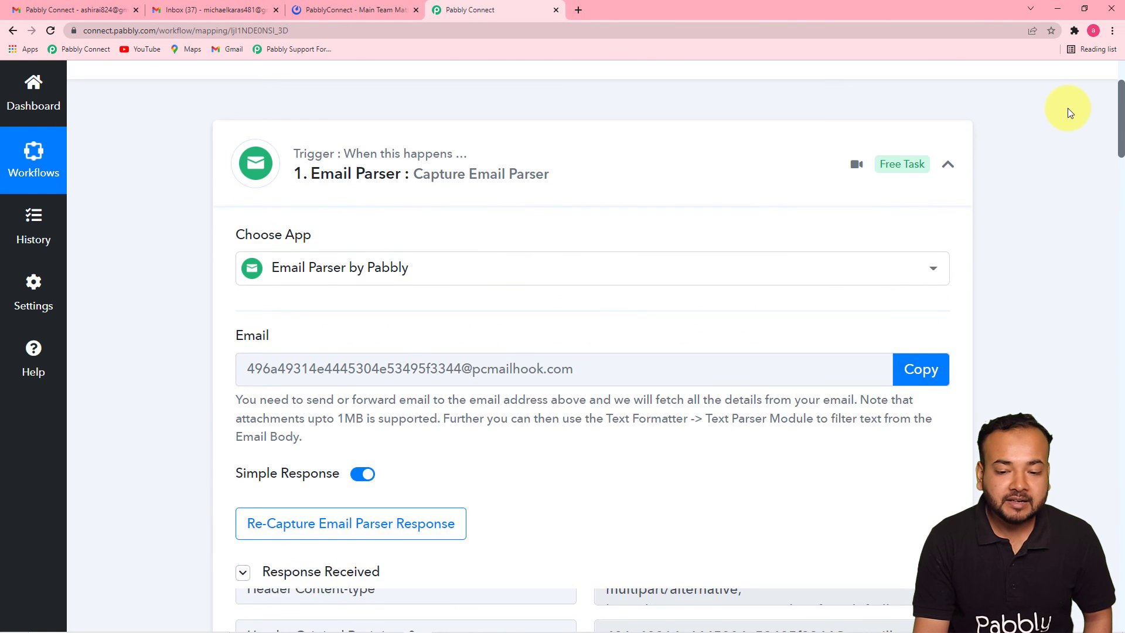
{"action": "scroll", "coordinate": [1068, 107], "scroll_direction": "down", "scroll_amount": 5}
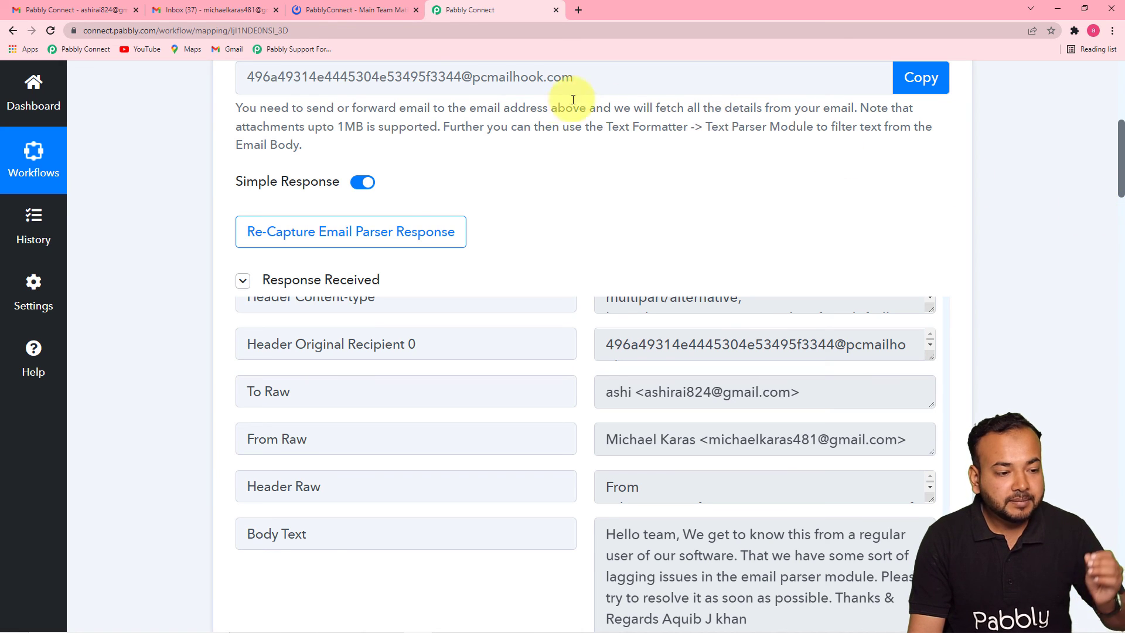
{"action": "left_click", "coordinate": [381, 13]}
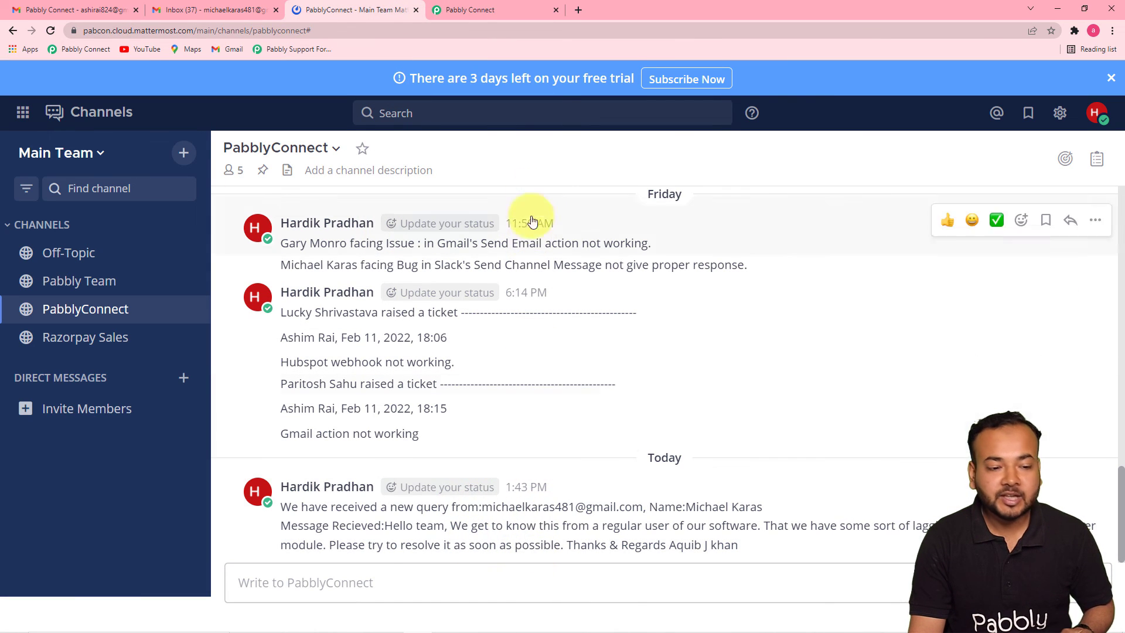
{"action": "left_click", "coordinate": [508, 15]}
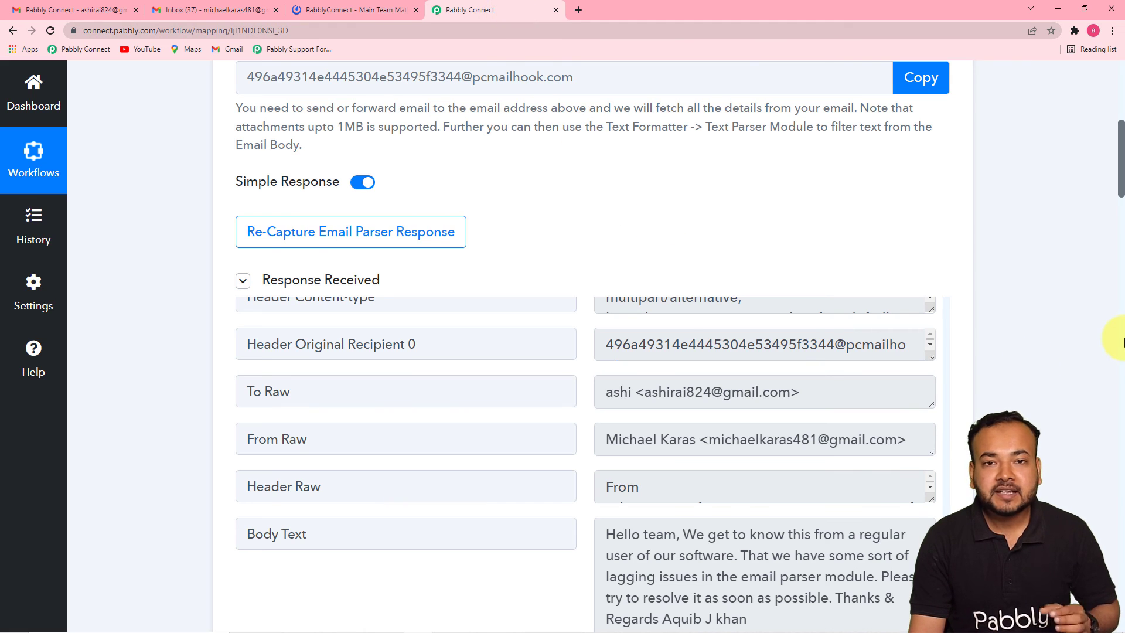